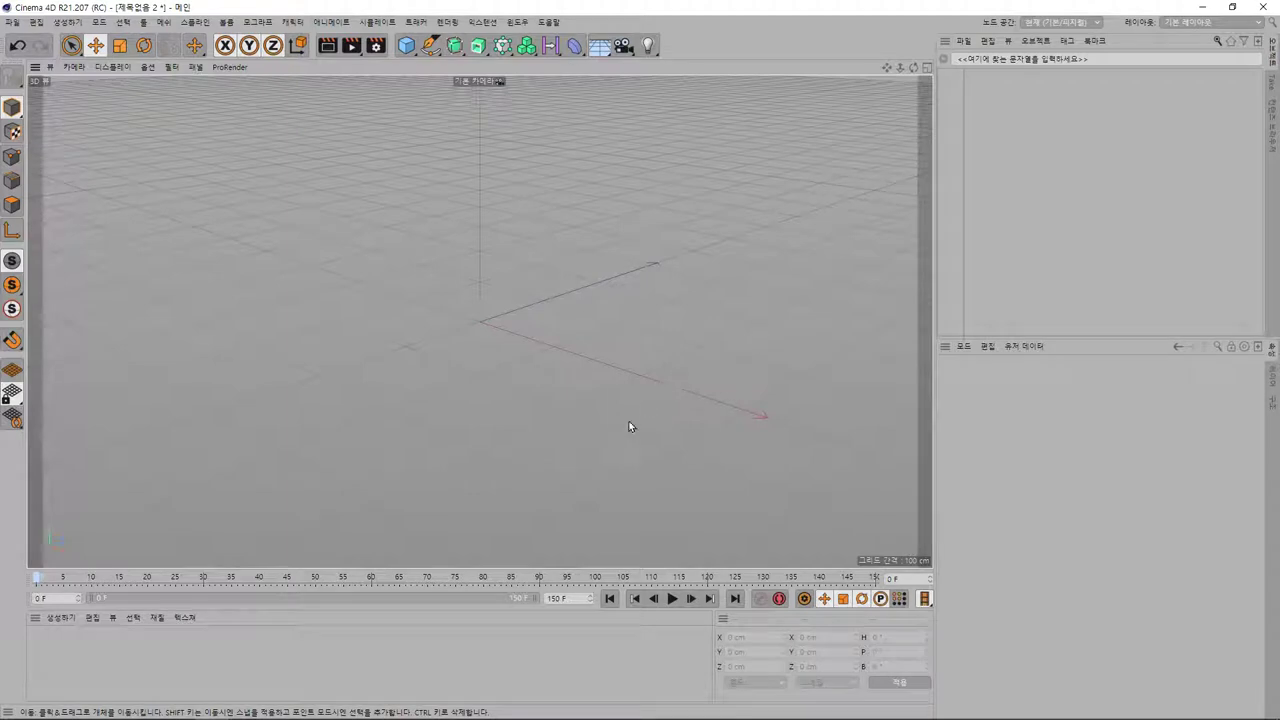
Step: Add a particle Emitter object from the Simulate > Particles menu
click(377, 22)
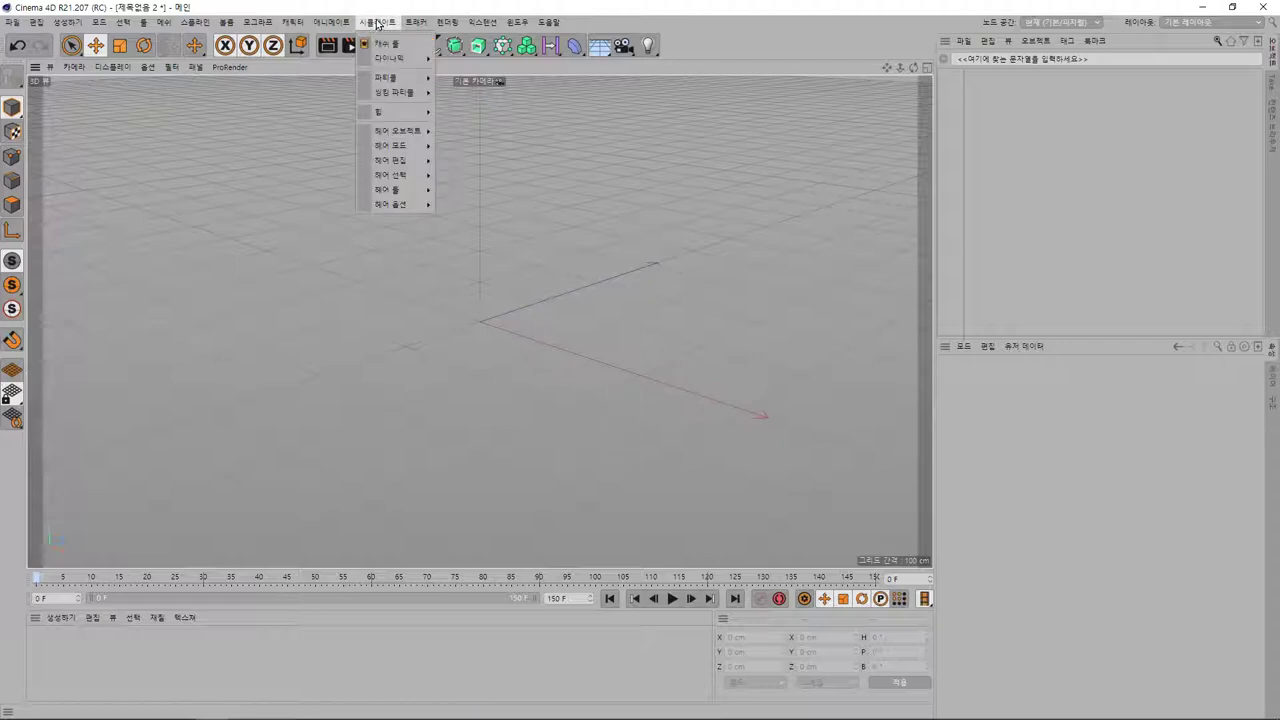
mouse_move(386, 78)
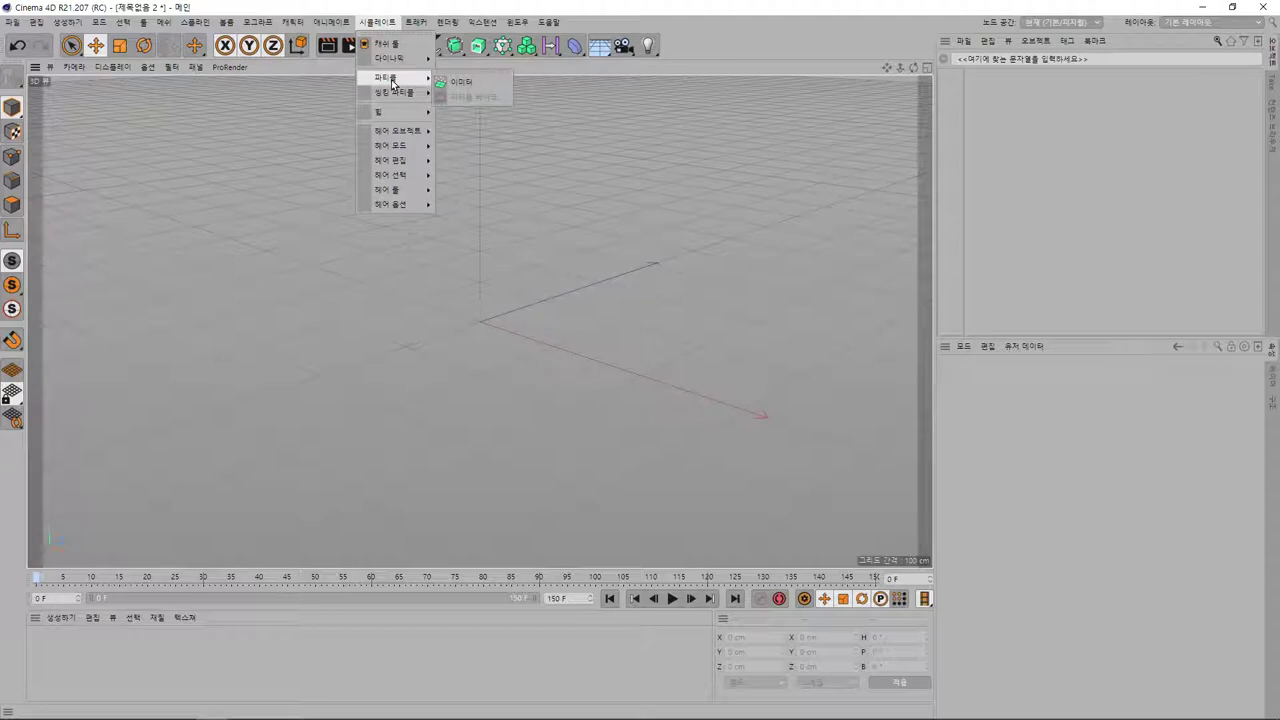
click(484, 86)
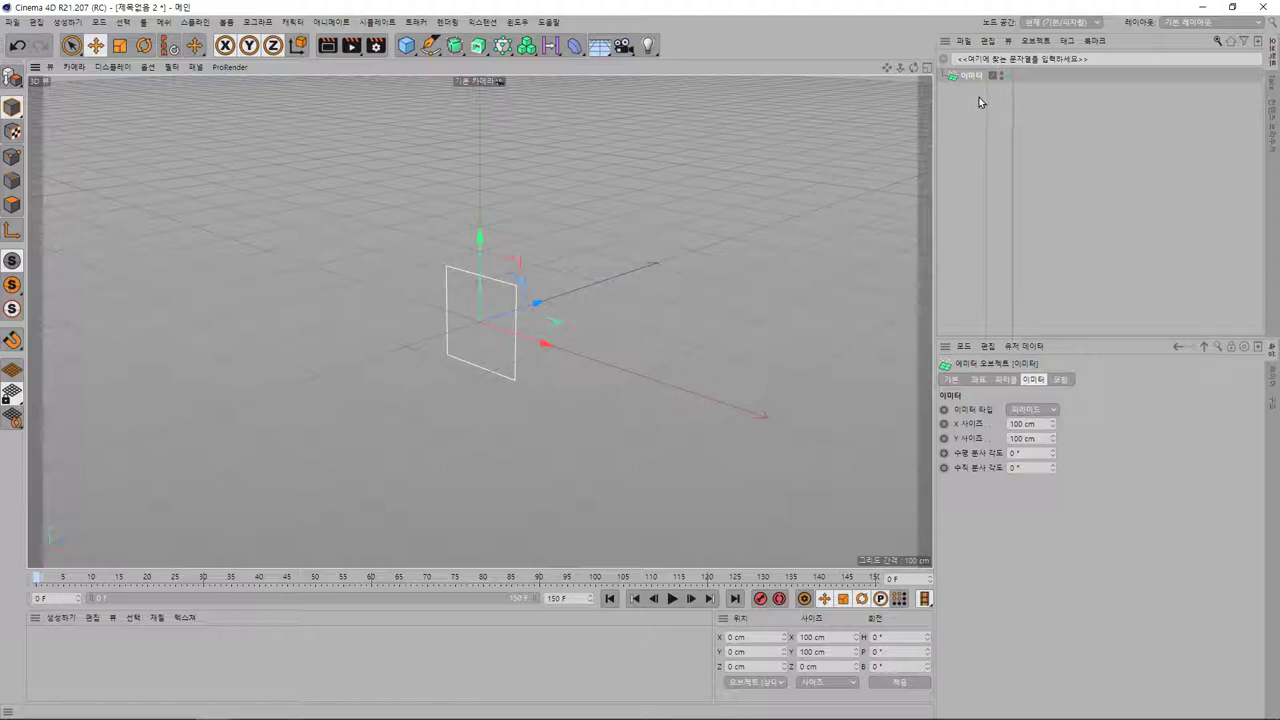
Step: Show the emitter's Particle settings and confirm a birthrate of 10
click(1009, 379)
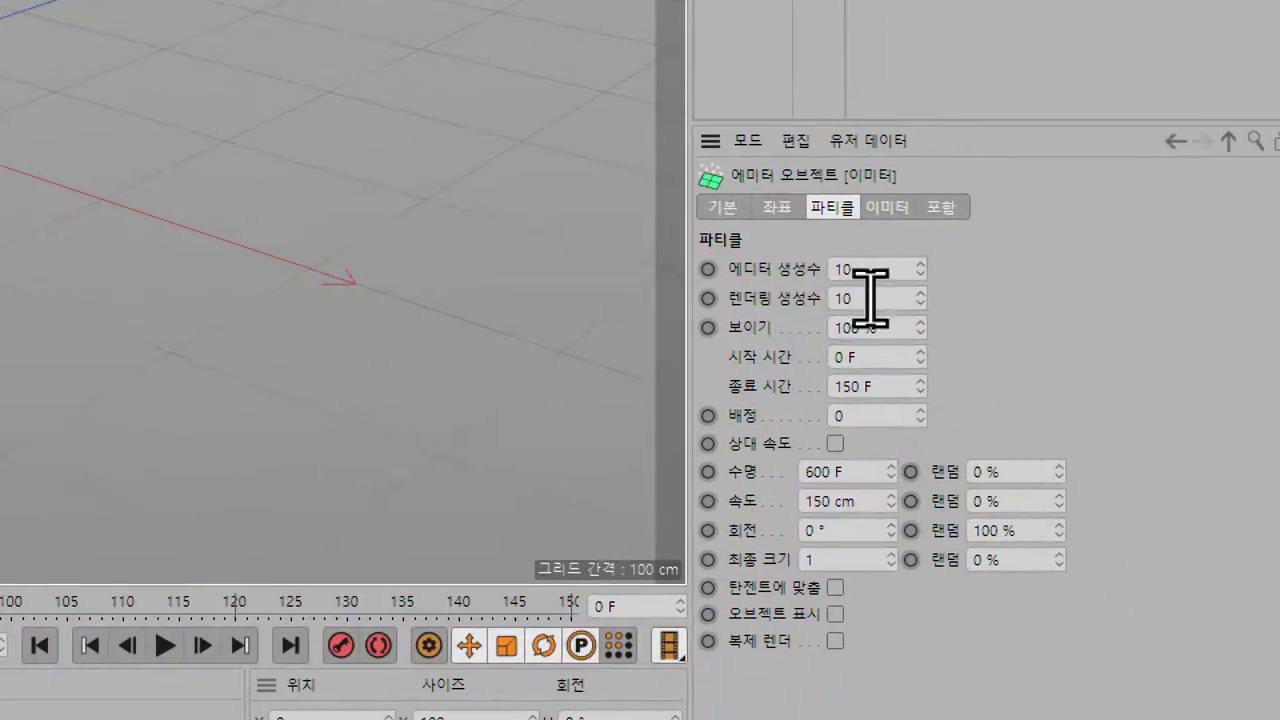
text(1)
key(Return)
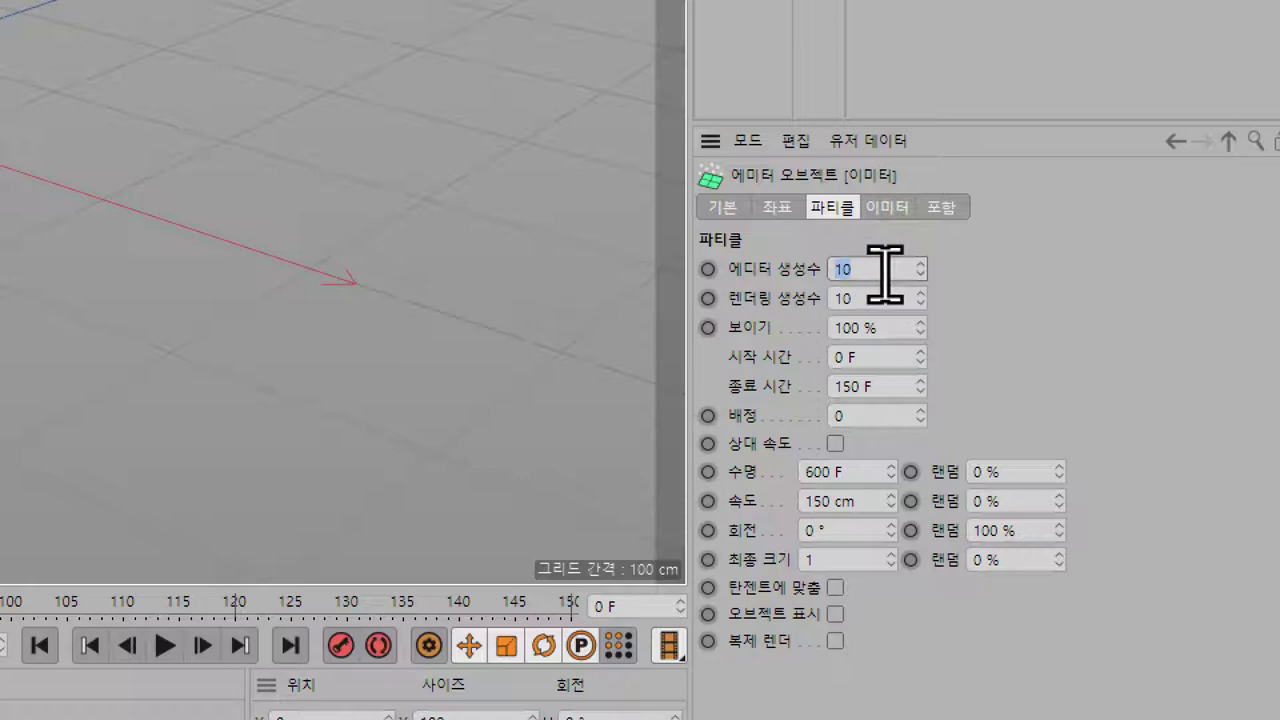
key(Home)
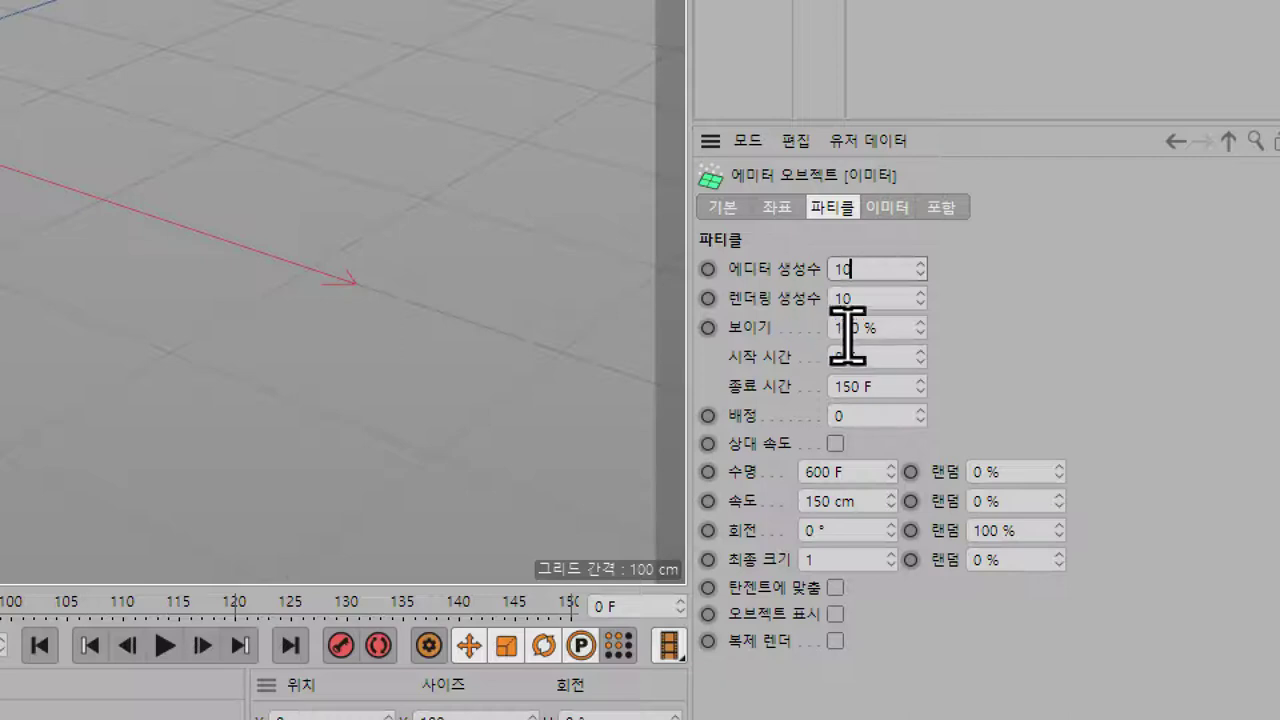
Step: Review the emission start time, lifetime and speed values, then play the animation
mouse_move(863, 357)
mouse_down()
mouse_move(820, 357)
mouse_move(810, 405)
mouse_up()
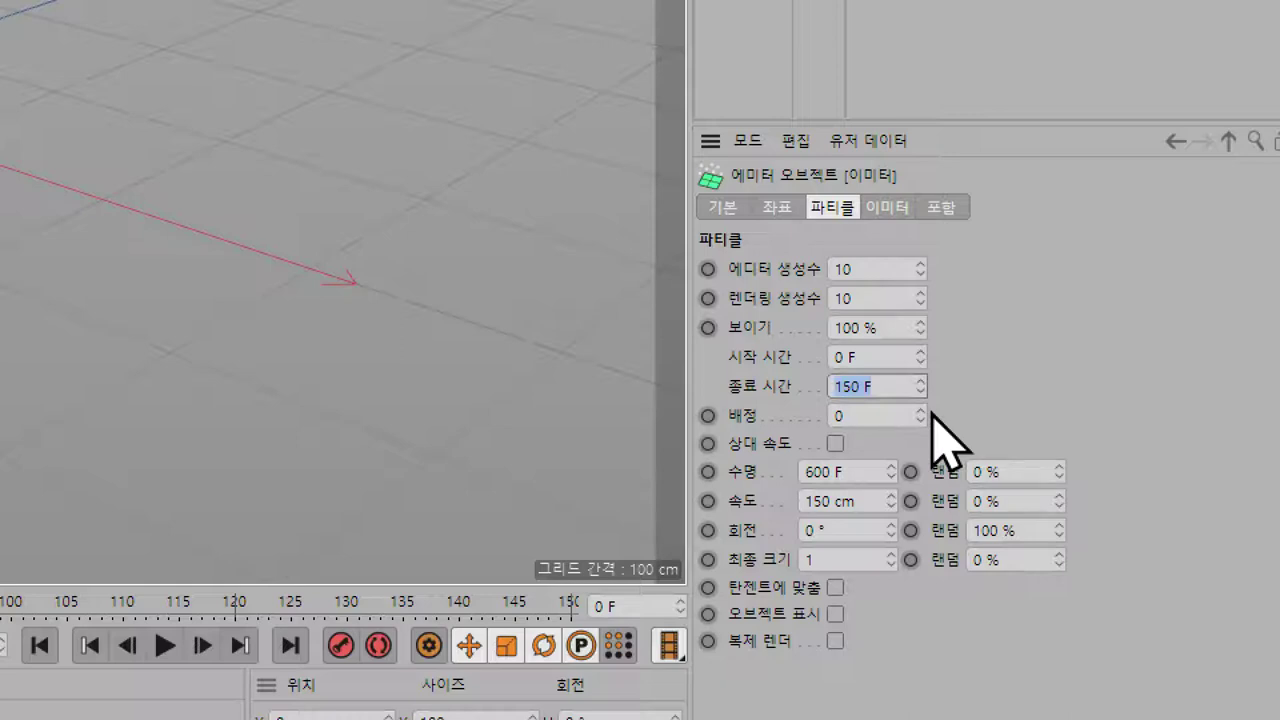
drag(920, 415, 920, 390)
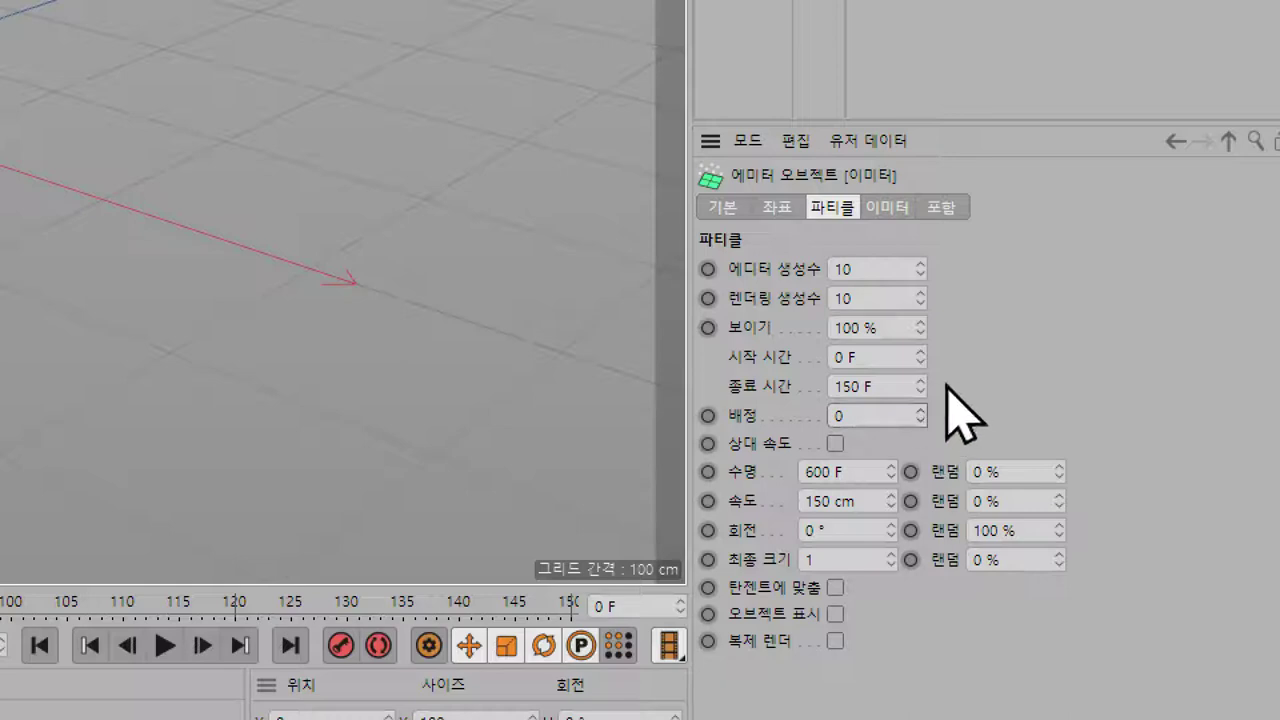
click(848, 470)
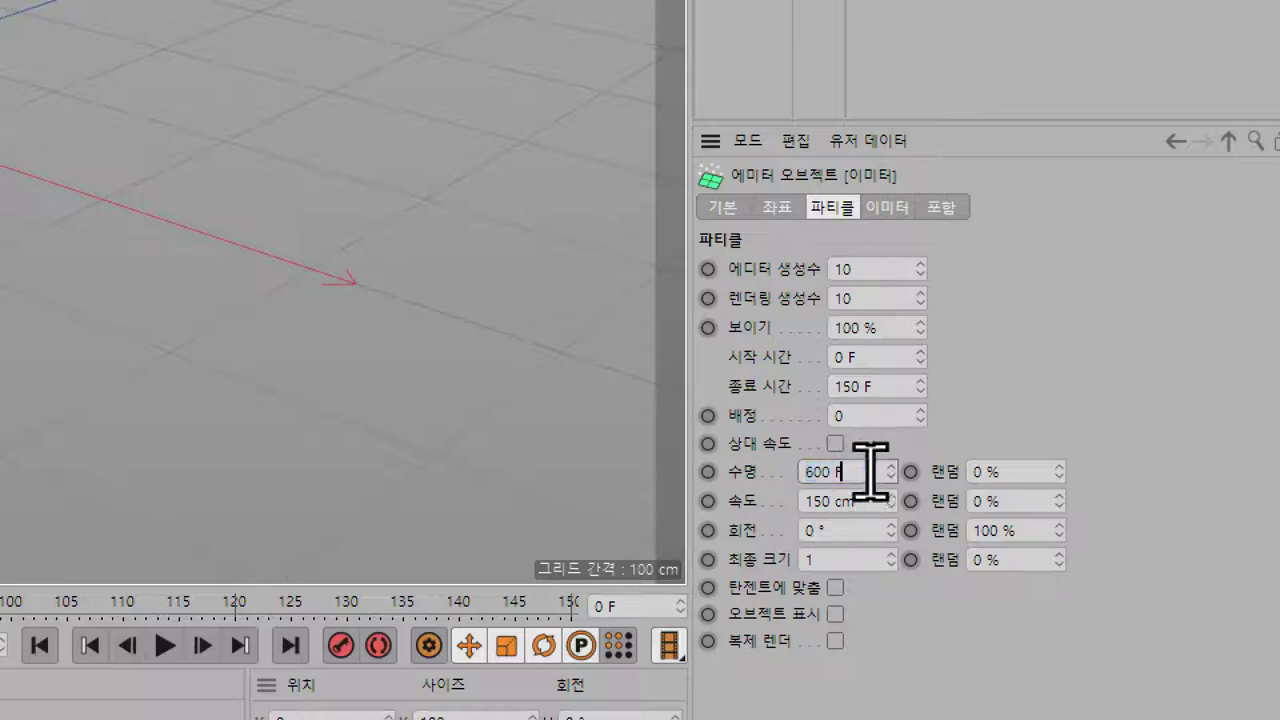
click(863, 500)
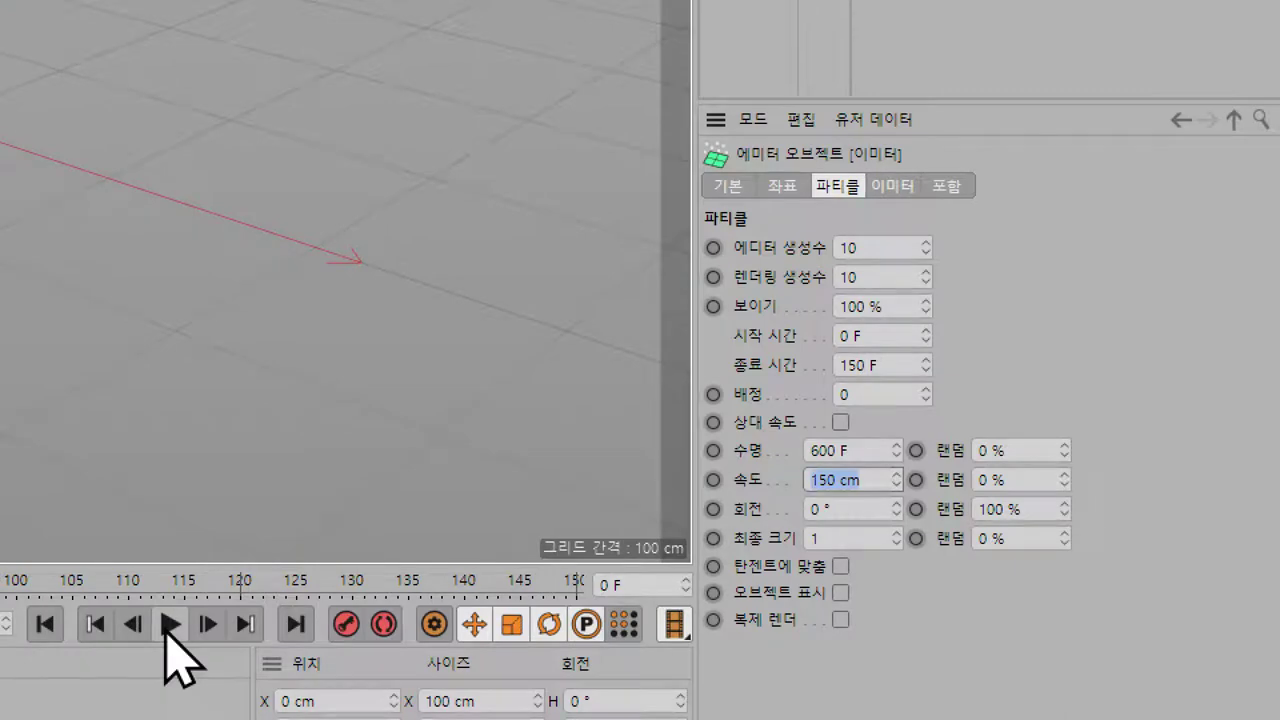
click(170, 625)
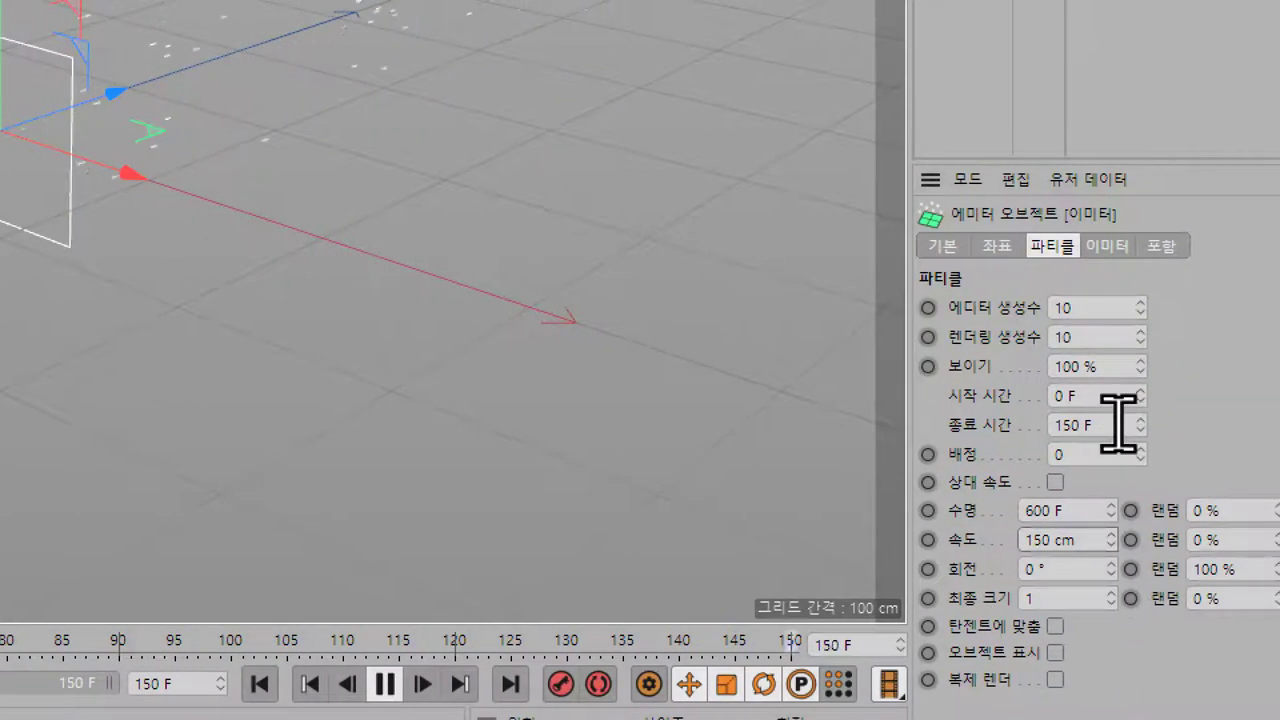
Step: Adjust the emission End Time and enter 50 F as the Start Time
drag(1120, 428, 1120, 470)
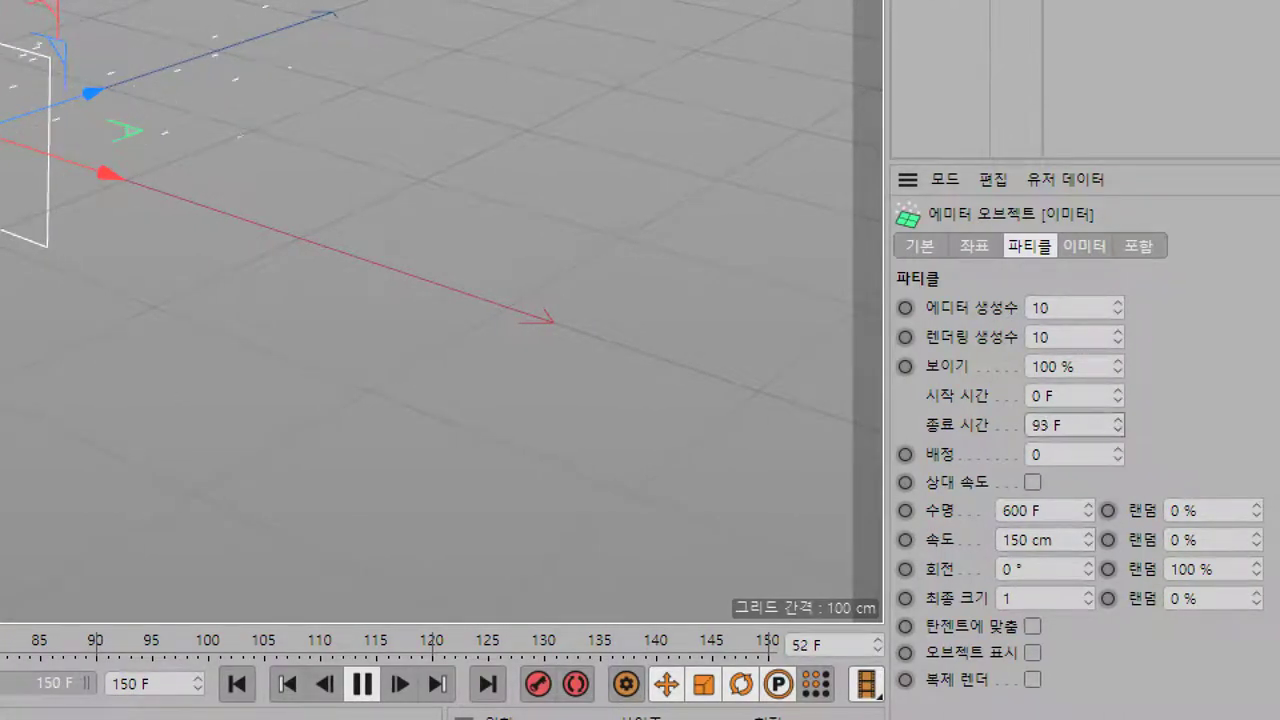
drag(1117, 423, 1117, 380)
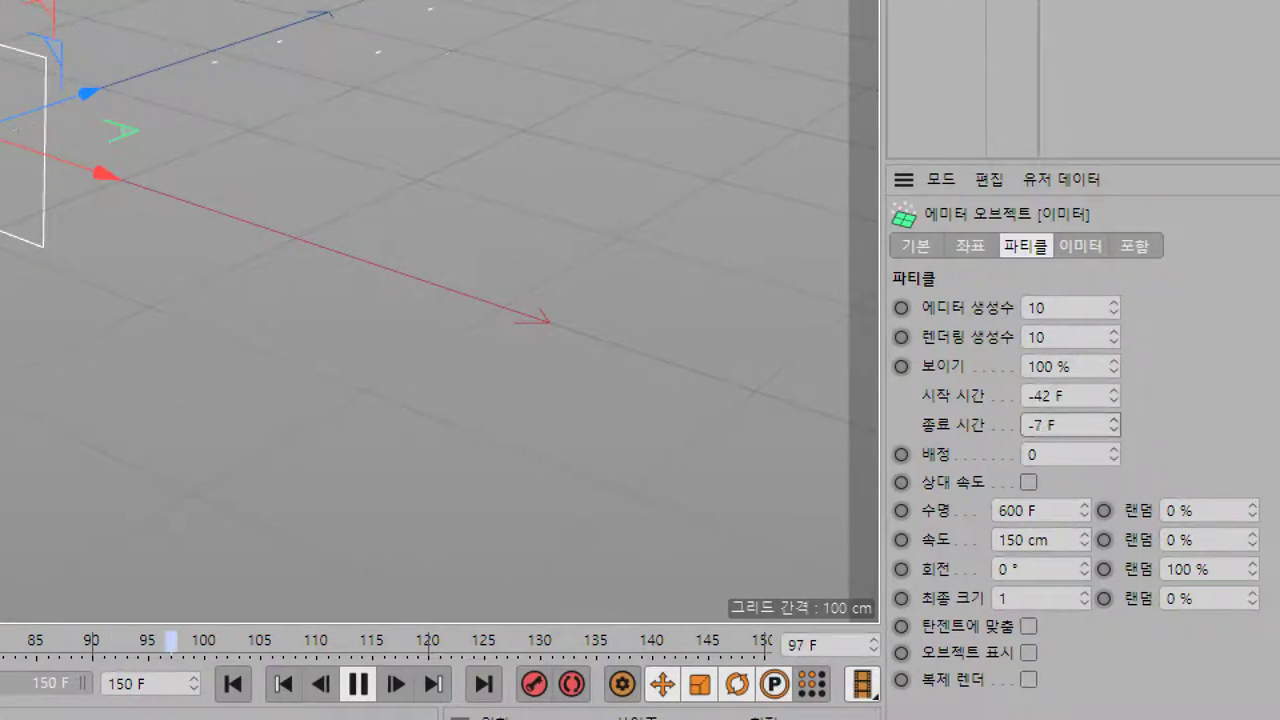
double_click(1045, 395)
text(0)
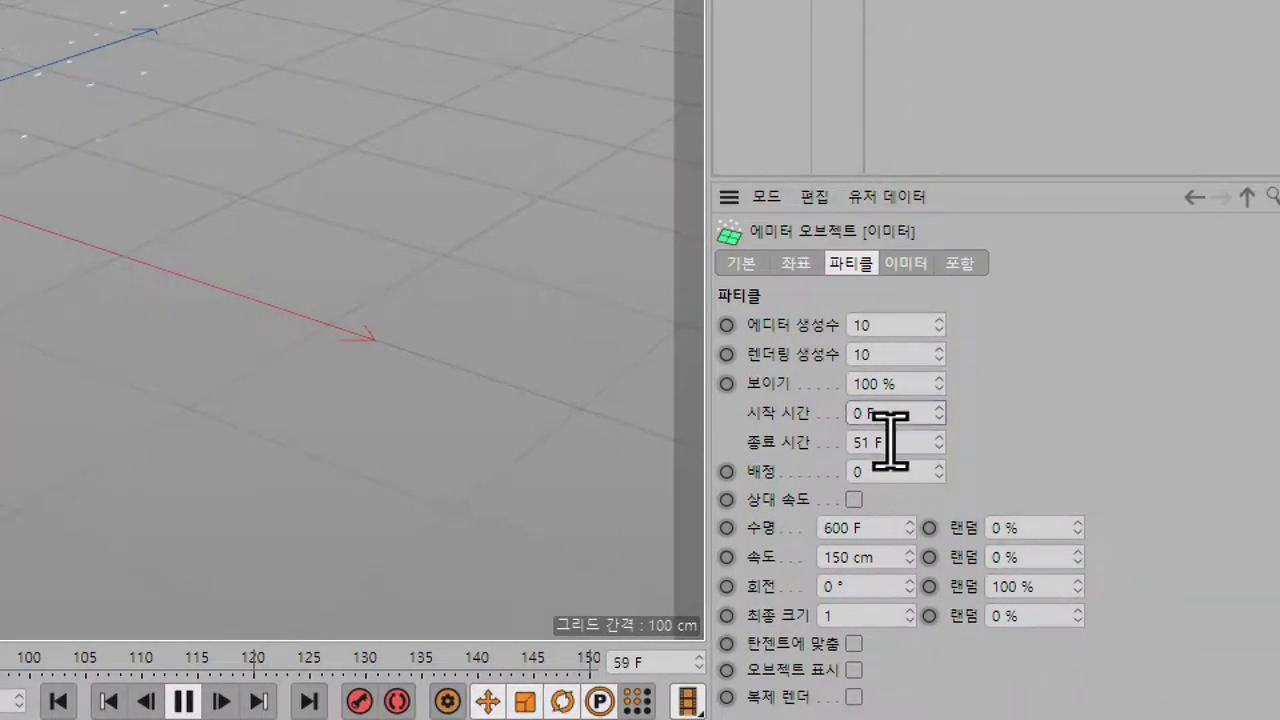
double_click(892, 441)
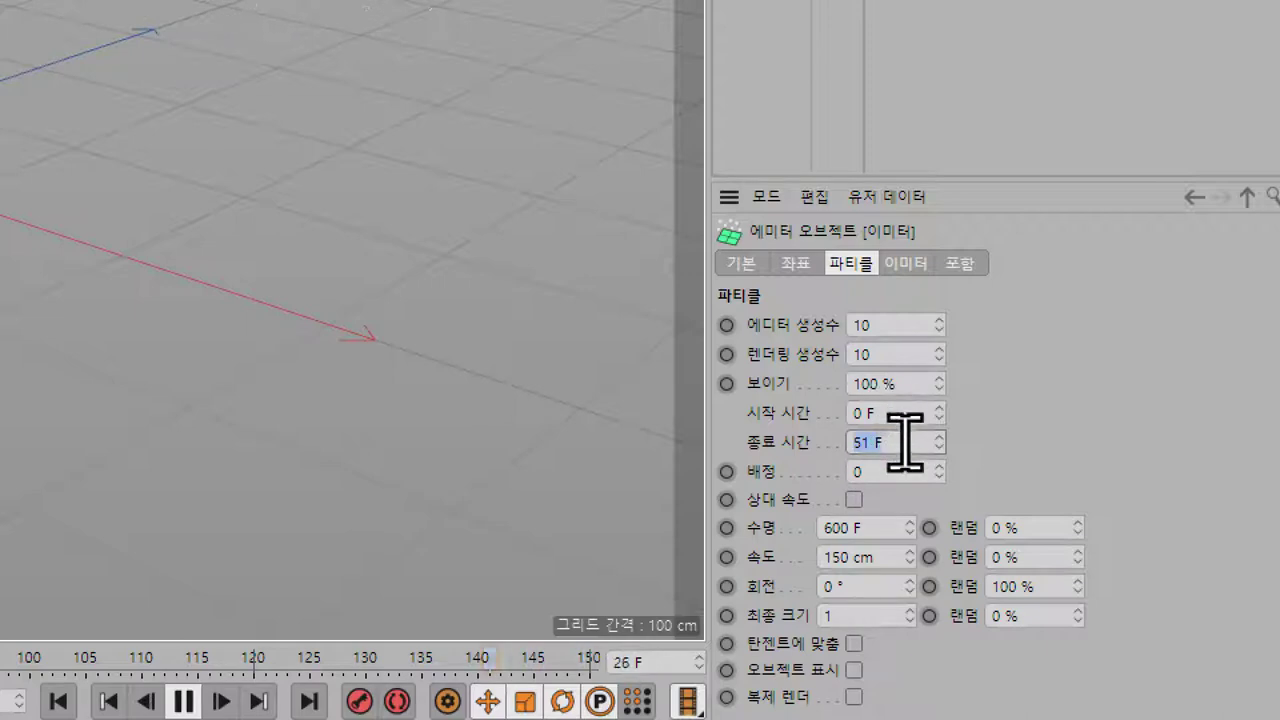
double_click(896, 412)
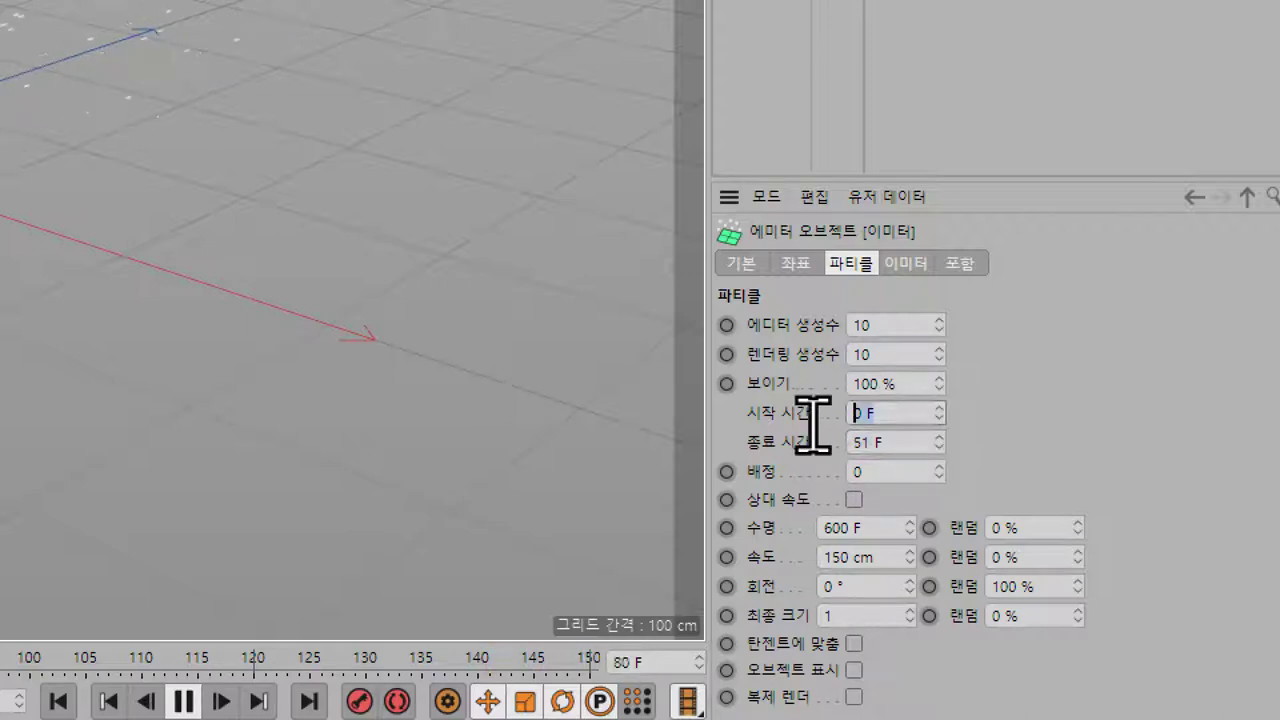
text(50)
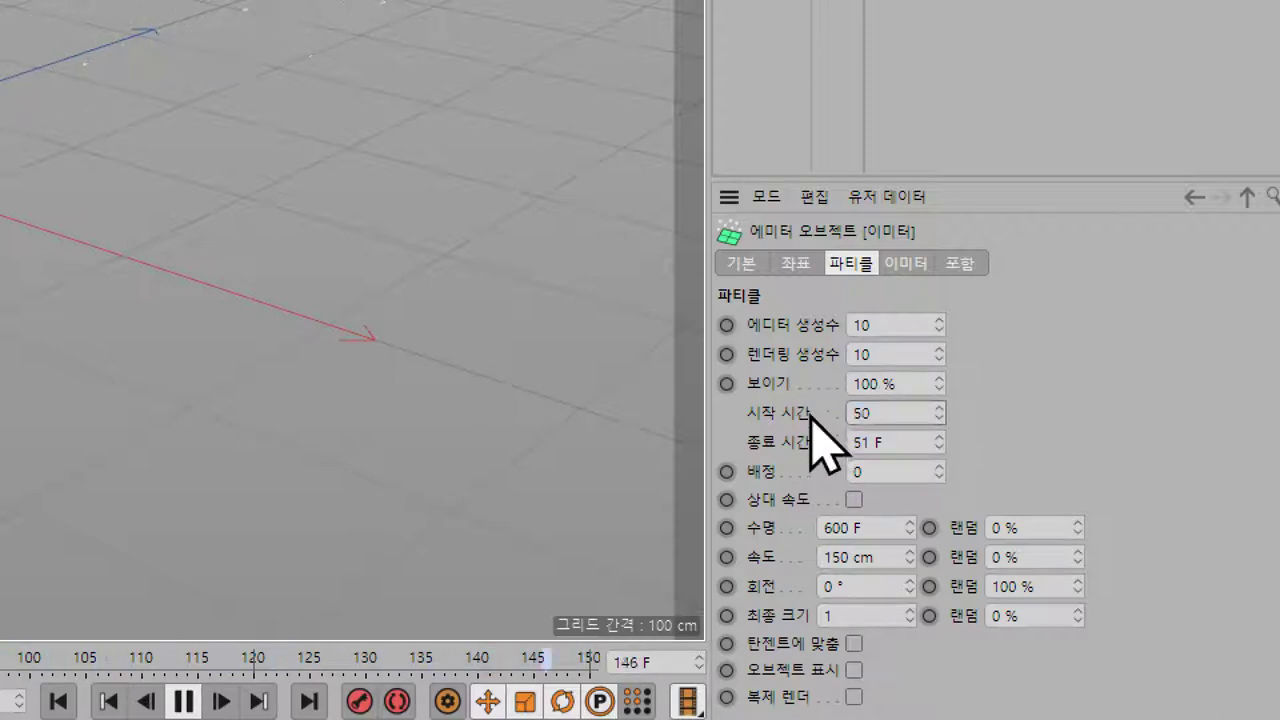
key(Tab)
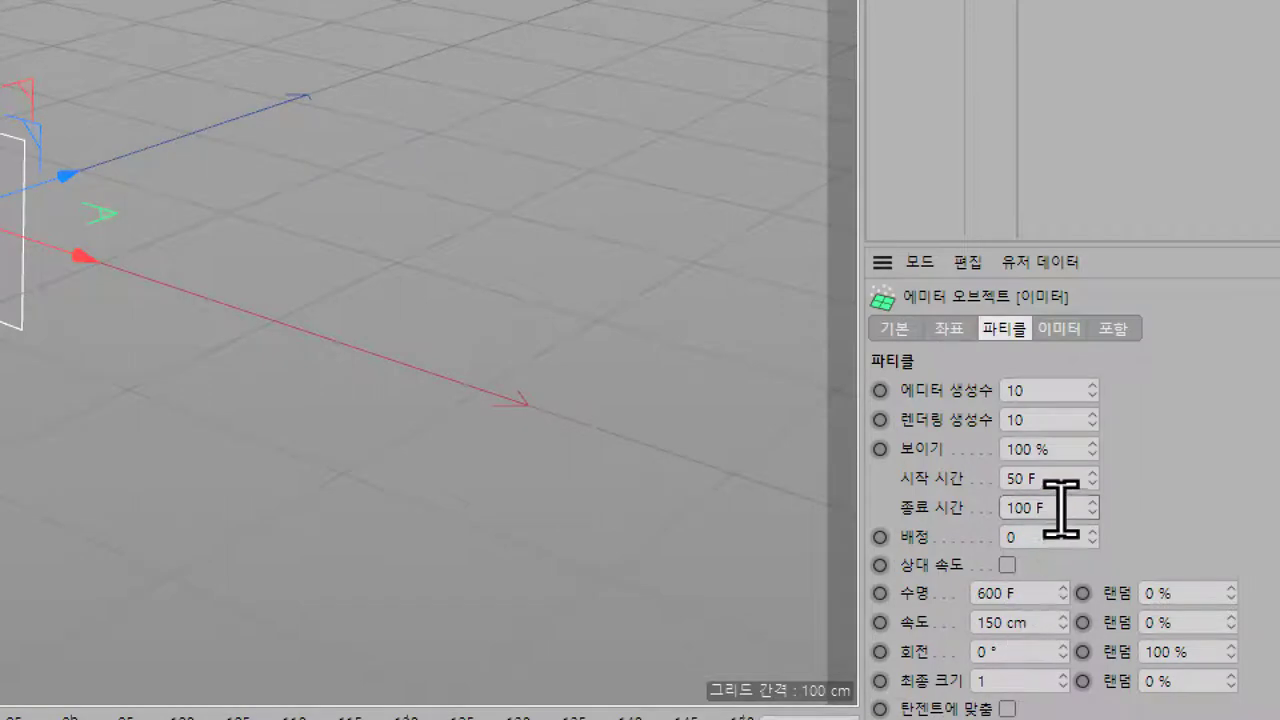
Step: Set the emitter Start Time to 0 F and End Time to 150 F
double_click(1040, 478)
text(0)
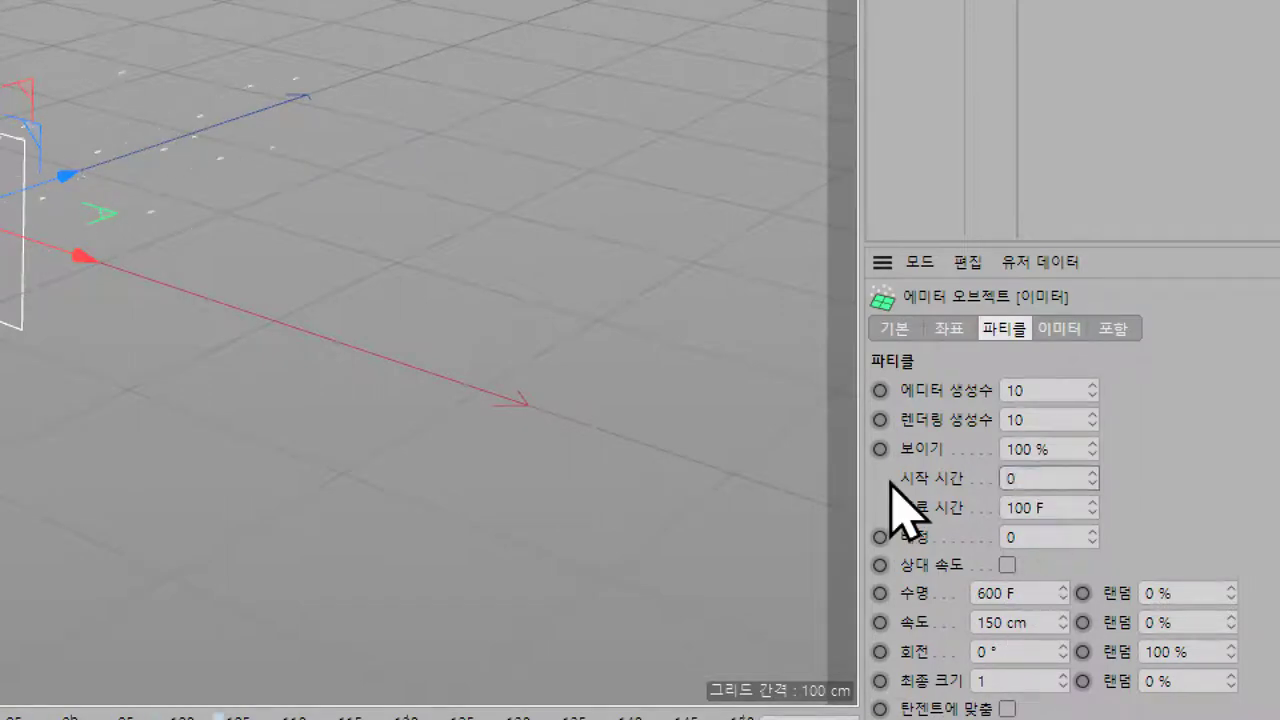
double_click(1072, 508)
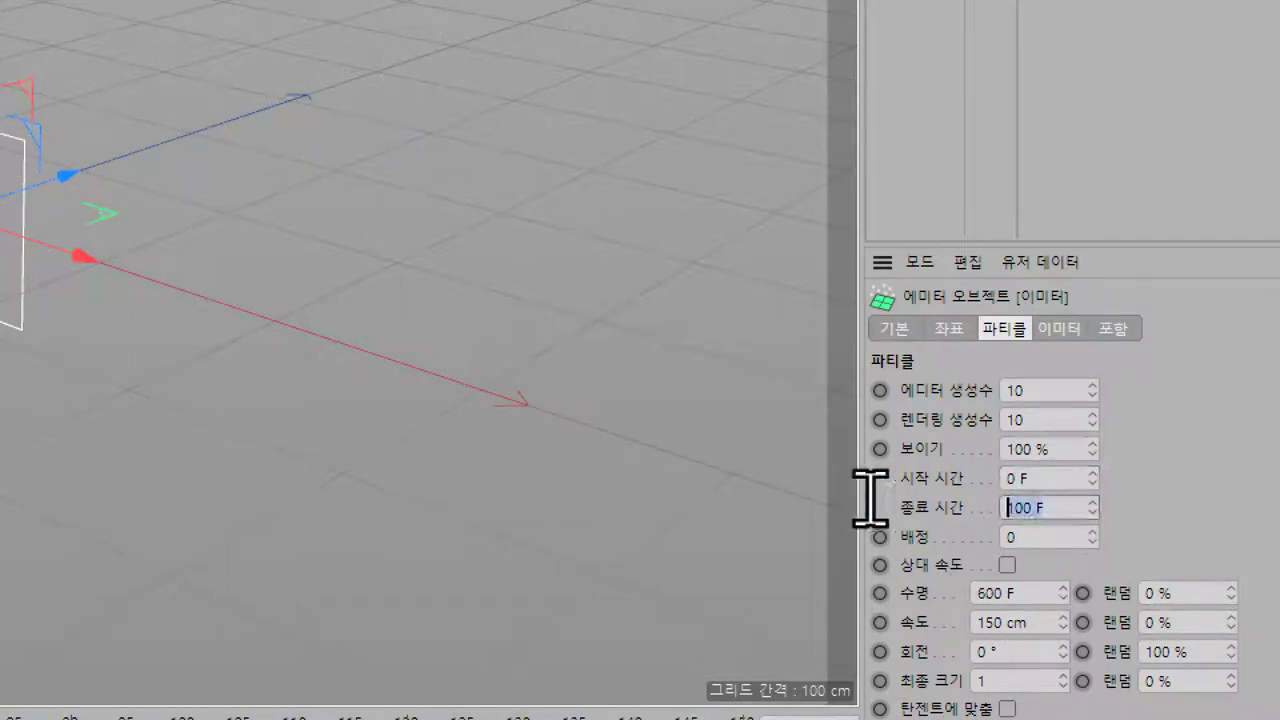
text(15)
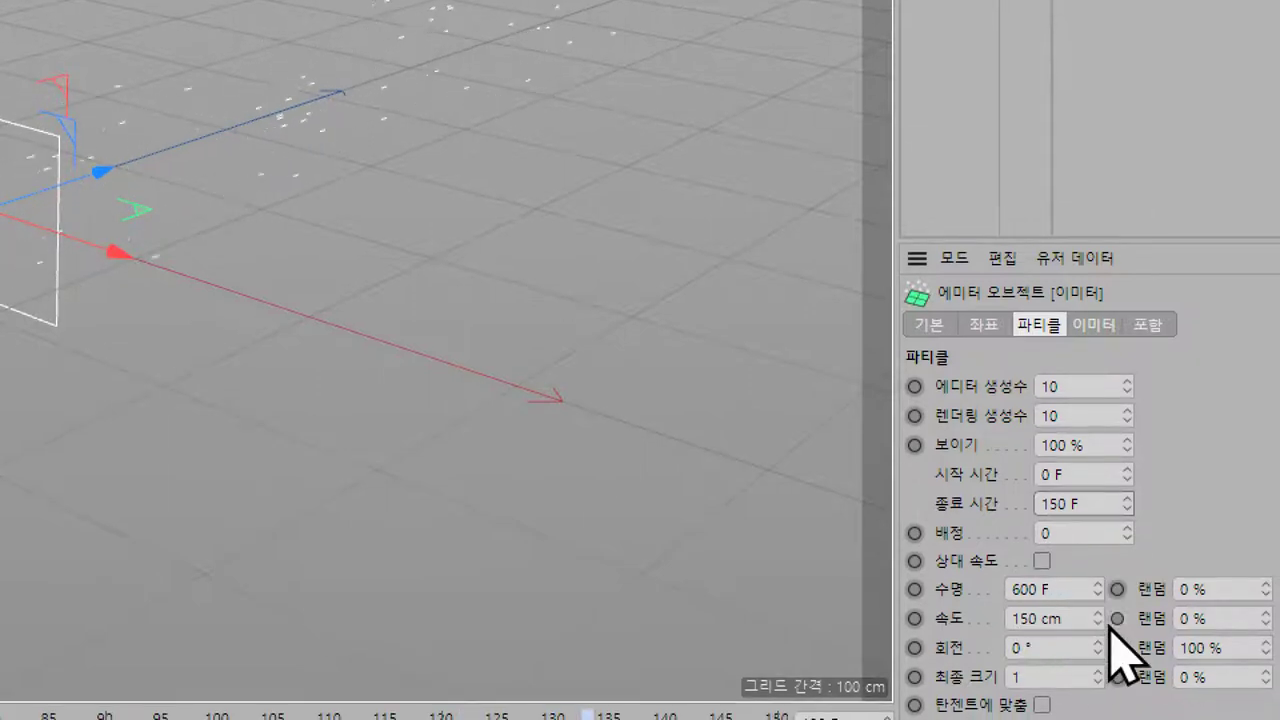
Step: Raise particle speed to 593 cm, then stop playback and rewind to frame 0
drag(1097, 618, 1097, 618)
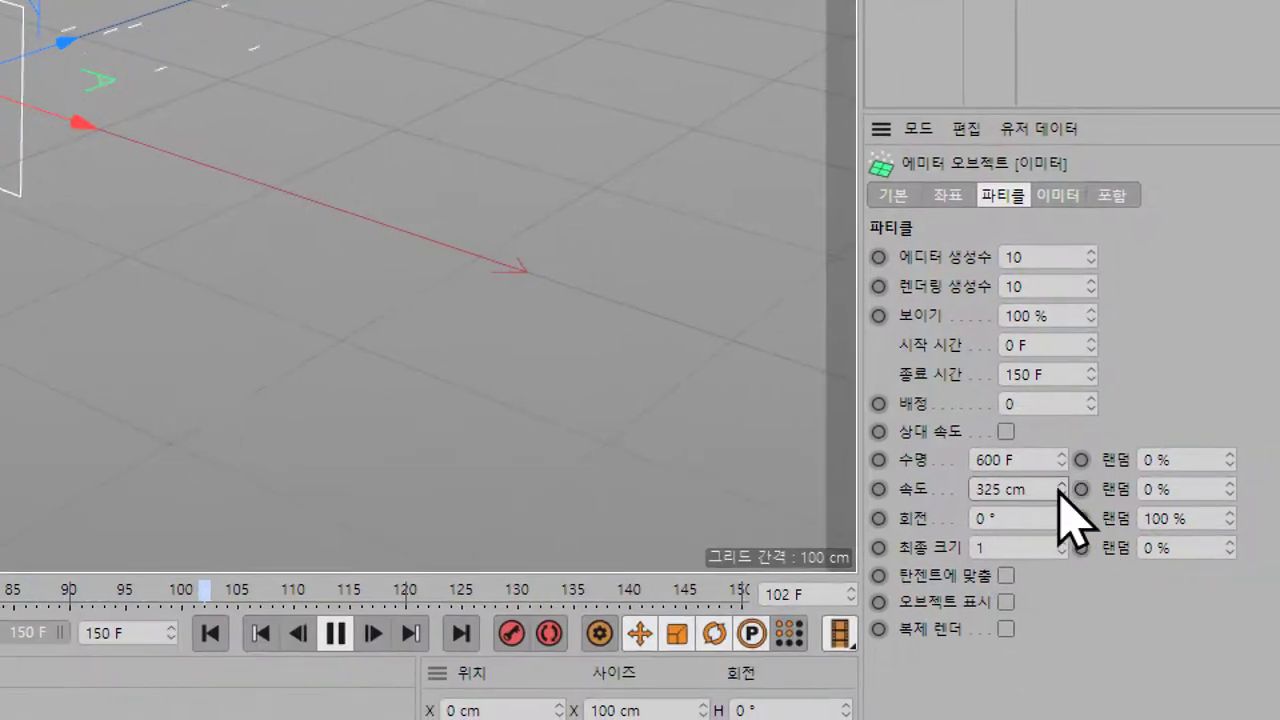
drag(1060, 490, 1060, 500)
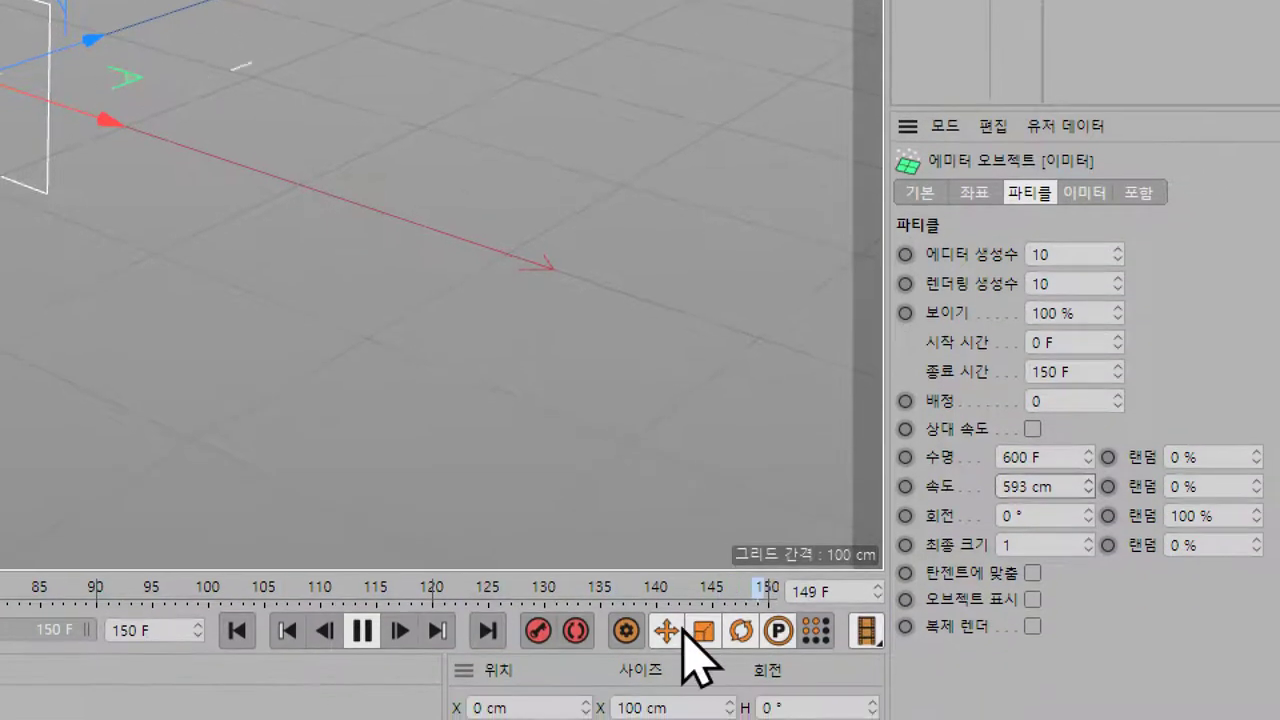
click(362, 627)
click(240, 627)
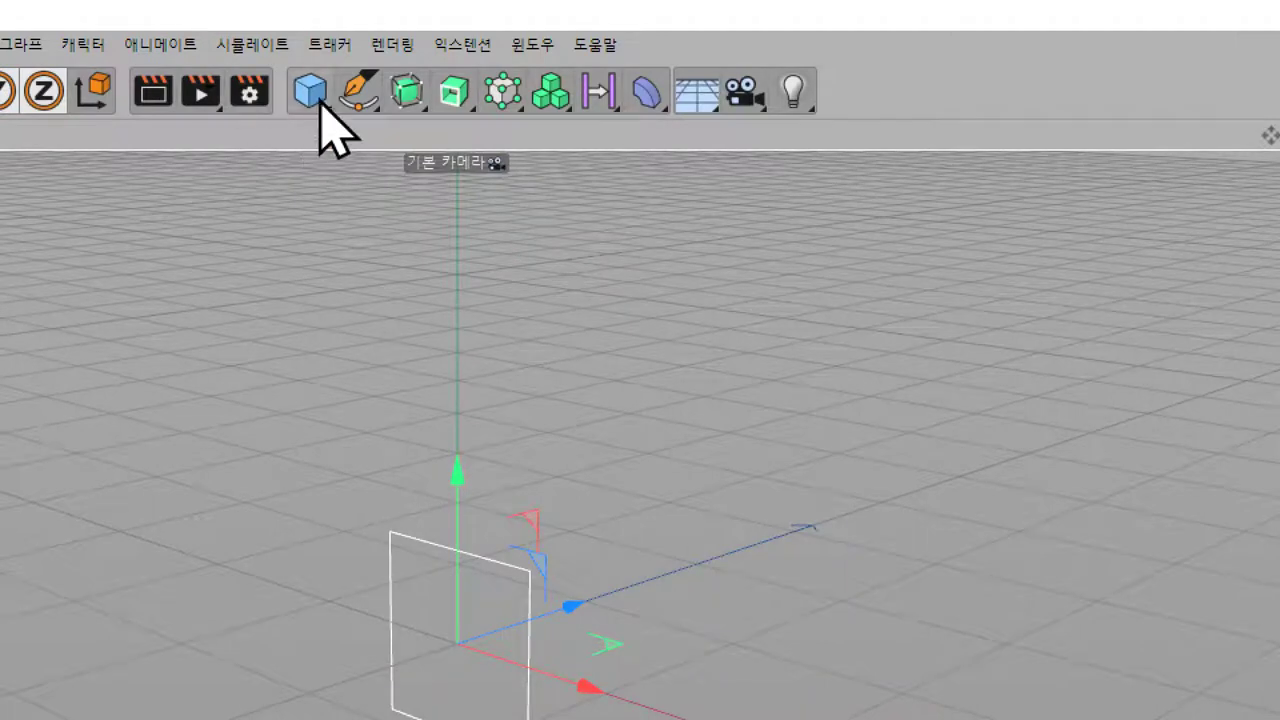
Step: Add a sphere, delete the cube, put the sphere under the Emitter and set radius 33 cm
click(318, 98)
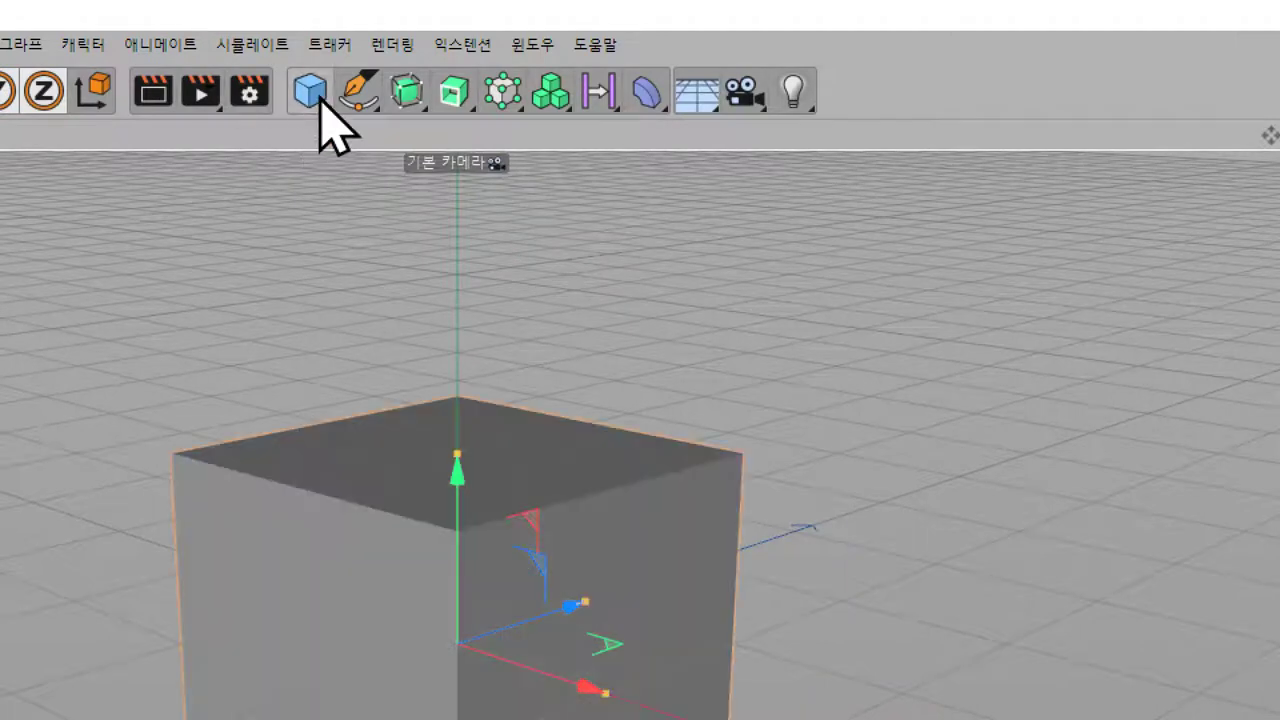
click(318, 98)
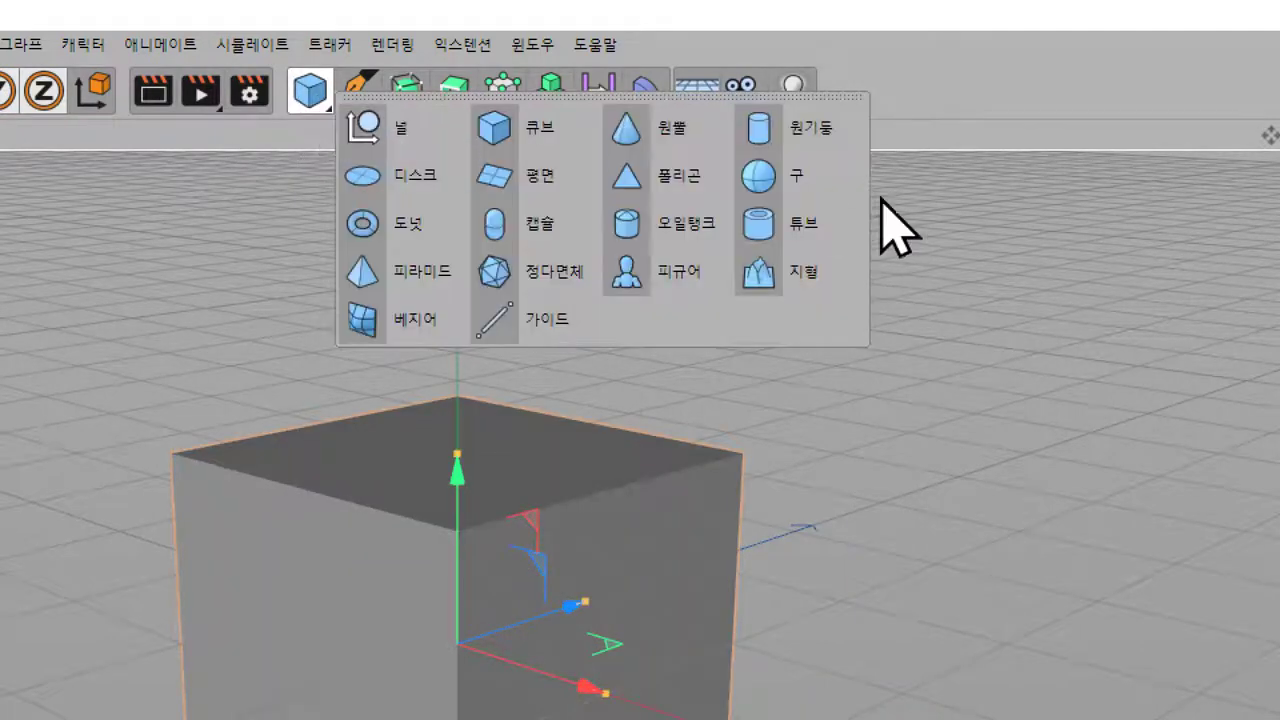
click(805, 178)
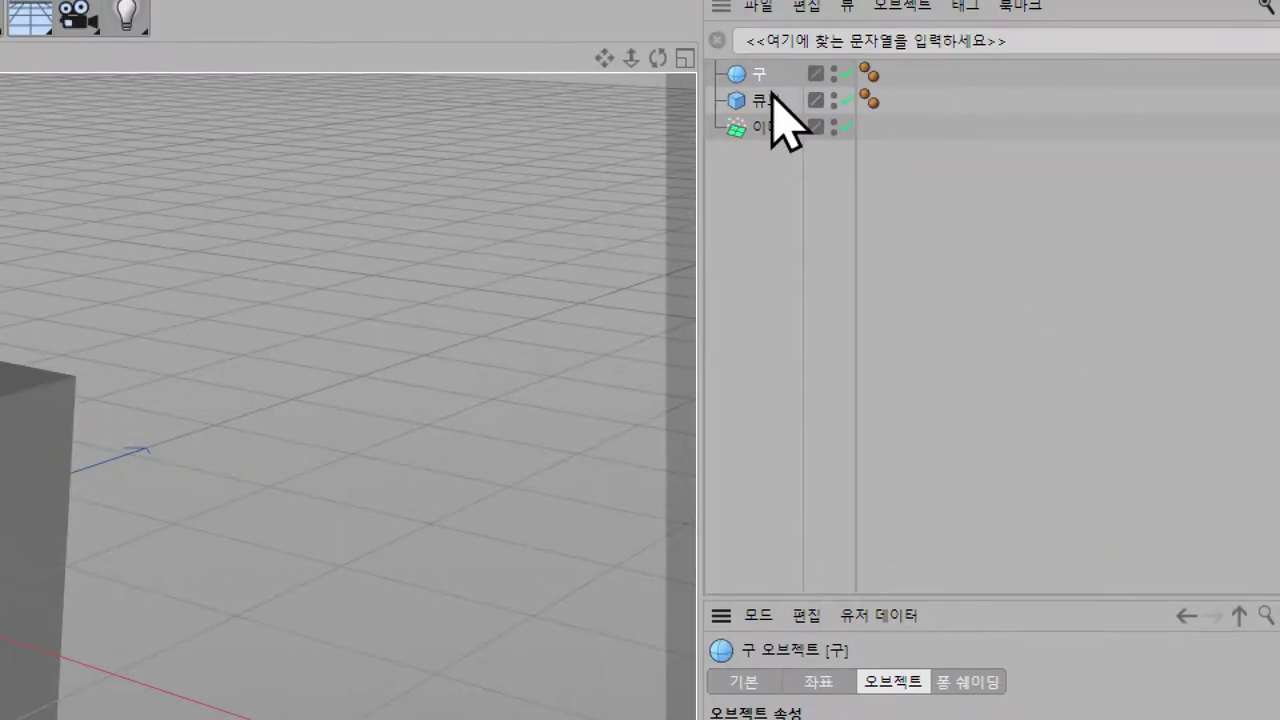
click(768, 68)
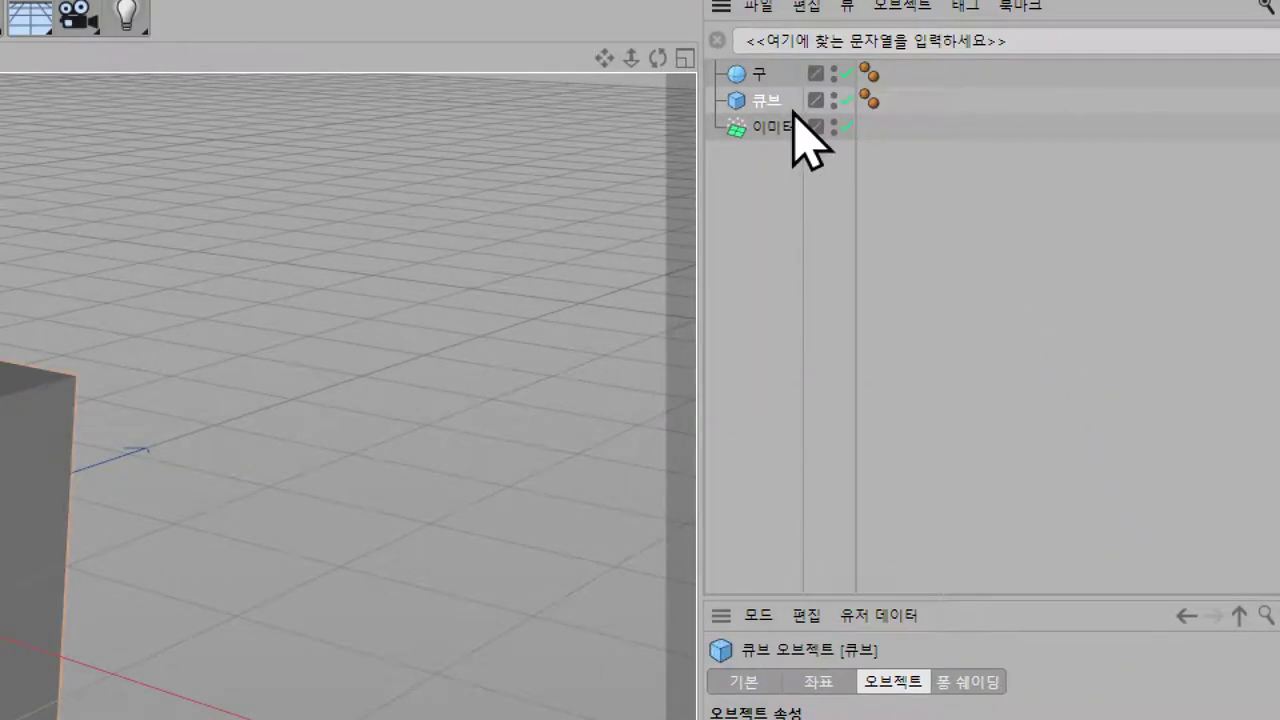
key(Delete)
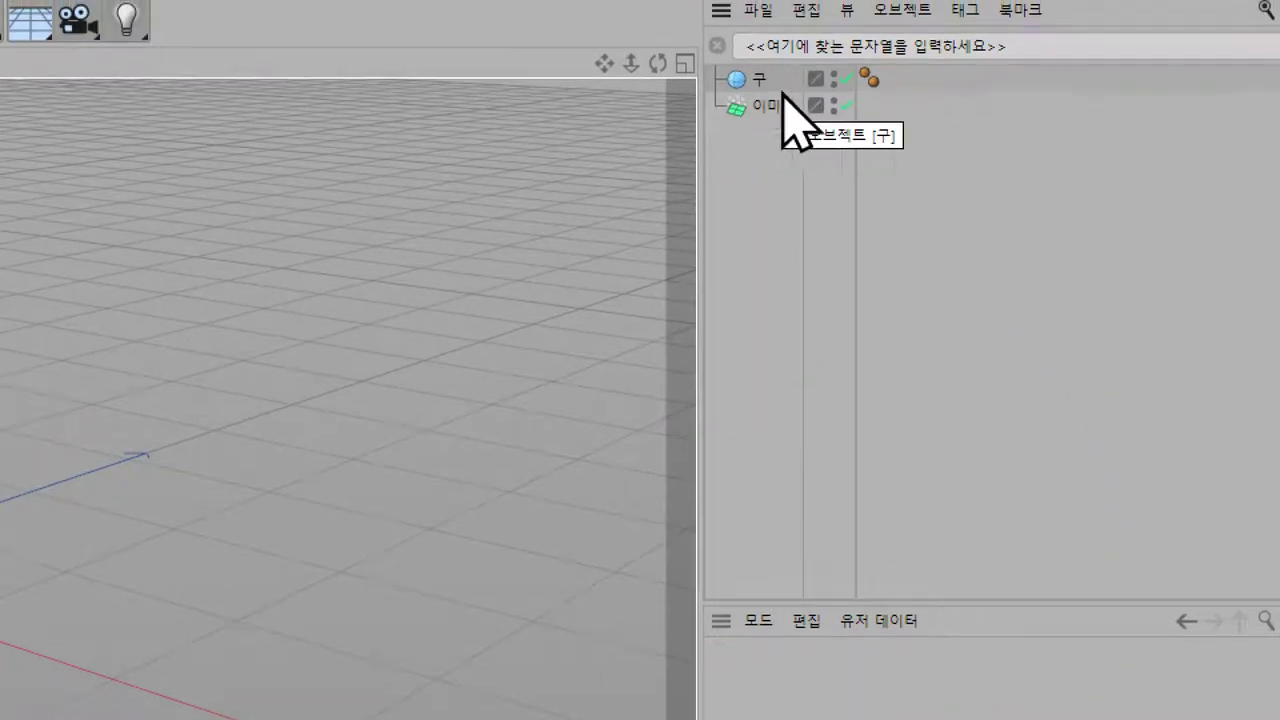
drag(743, 95, 777, 127)
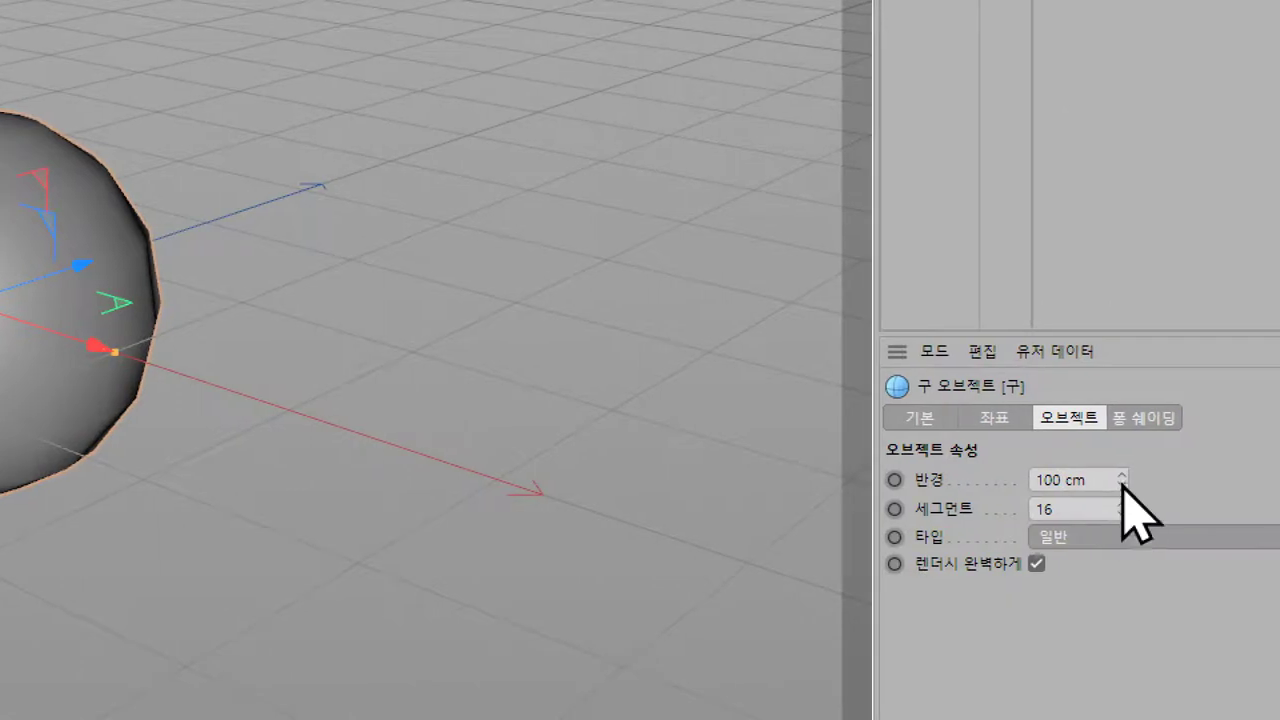
drag(1121, 480, 1121, 560)
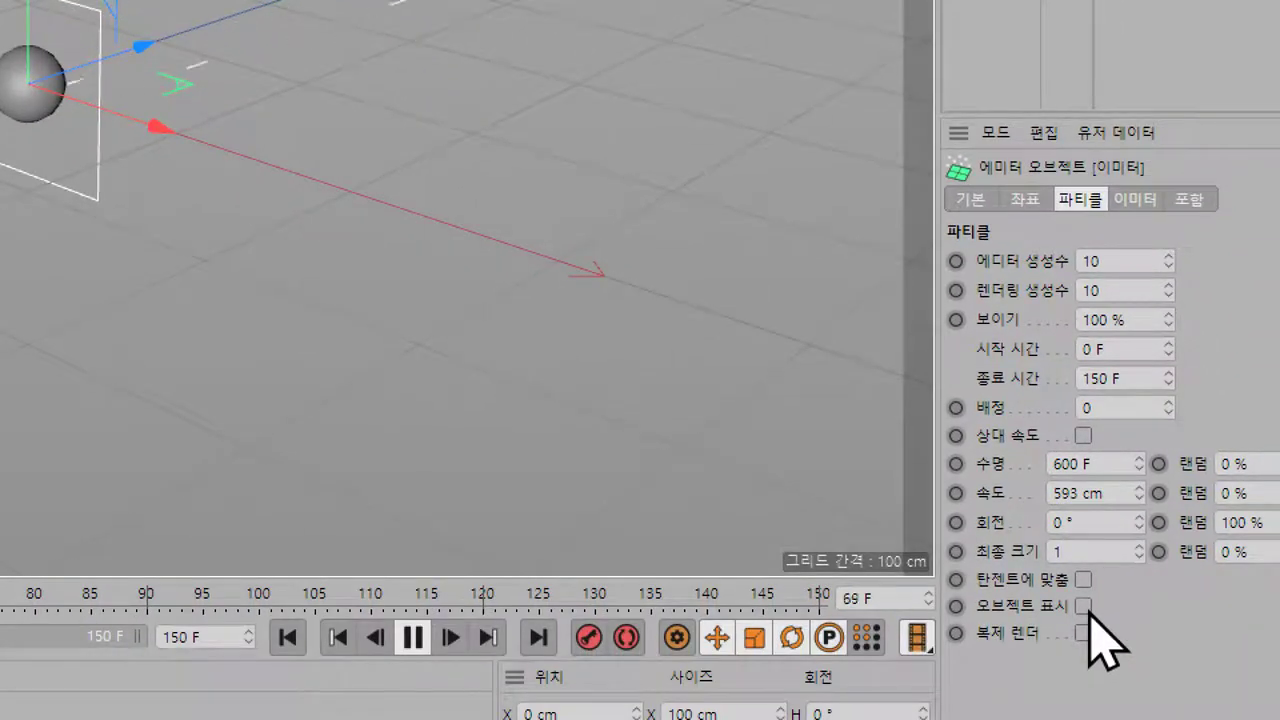
Step: Enable Show Objects and set both the editor and renderer birthrates to 2
click(1084, 607)
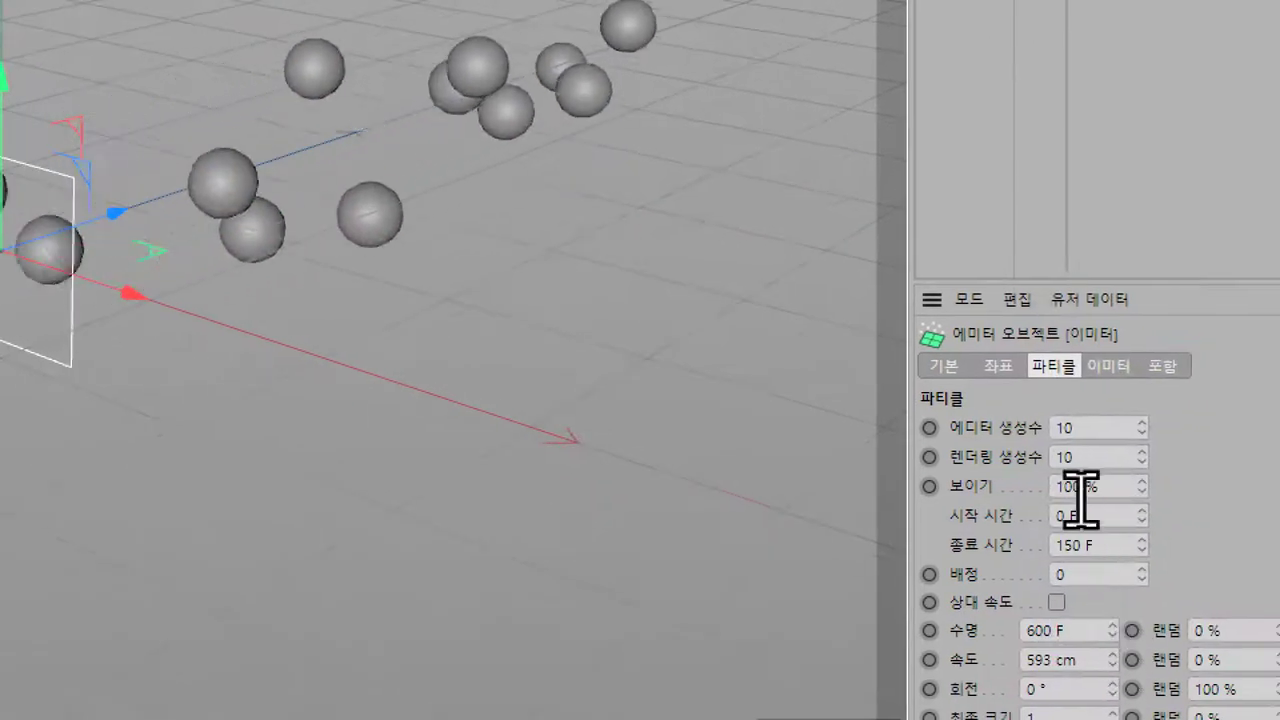
drag(1092, 428, 992, 428)
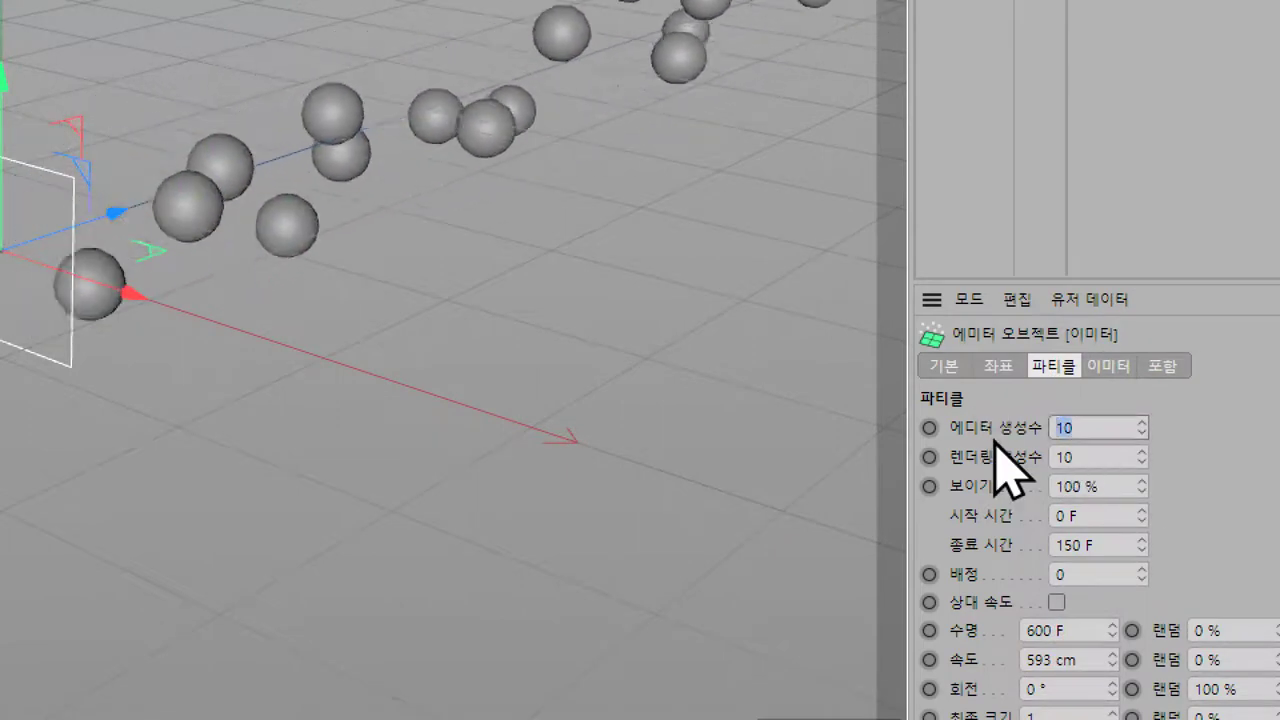
text(2)
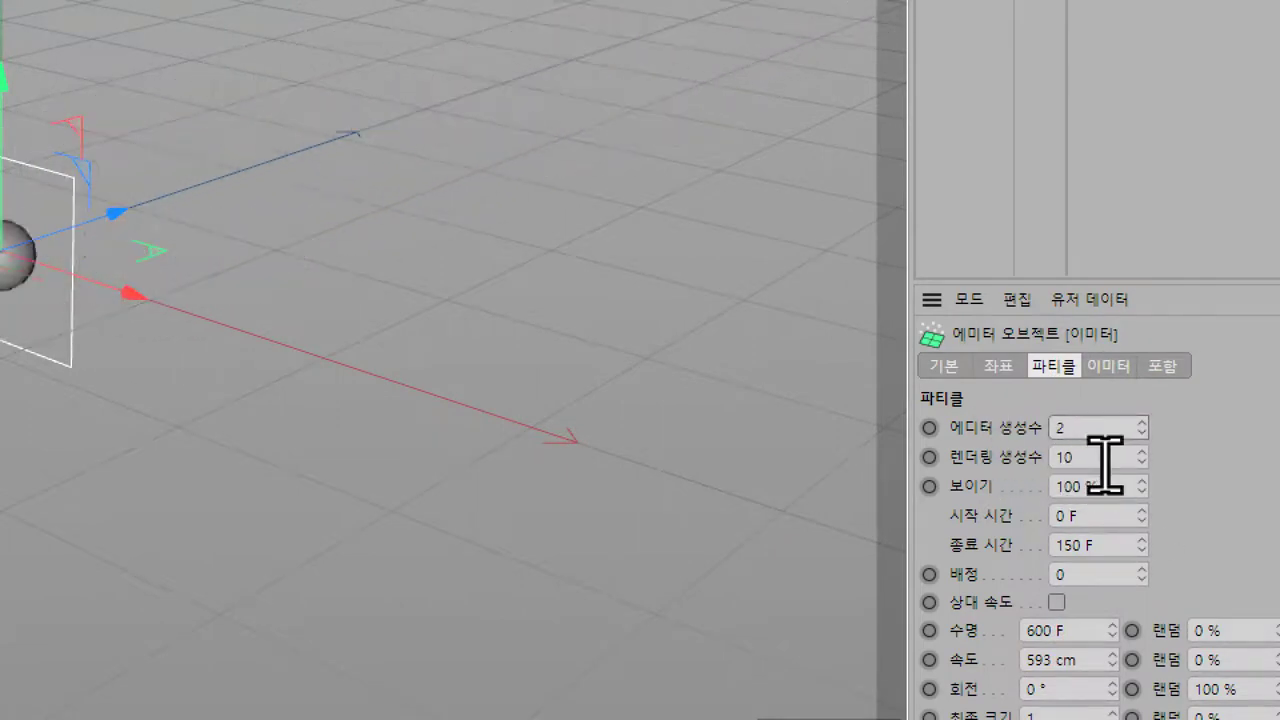
drag(1100, 457, 935, 490)
text(2)
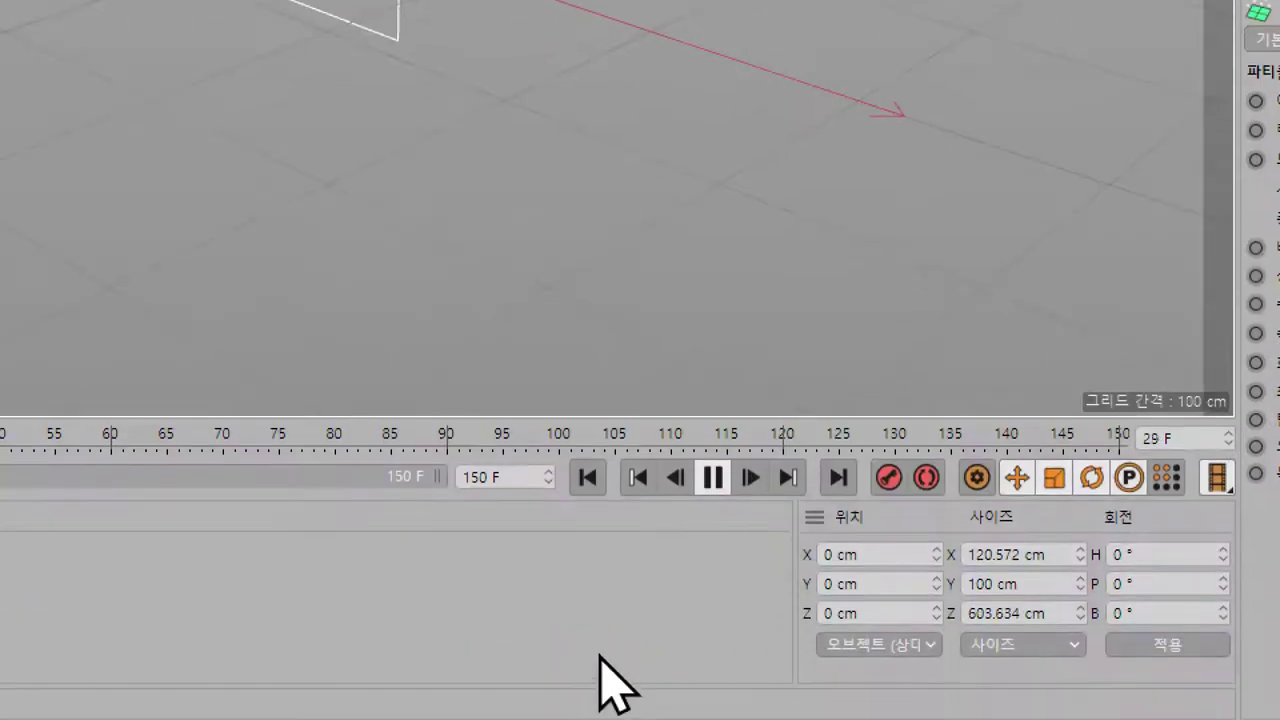
Step: Pause playback, return to frame 0, and deselect the emitter
click(713, 477)
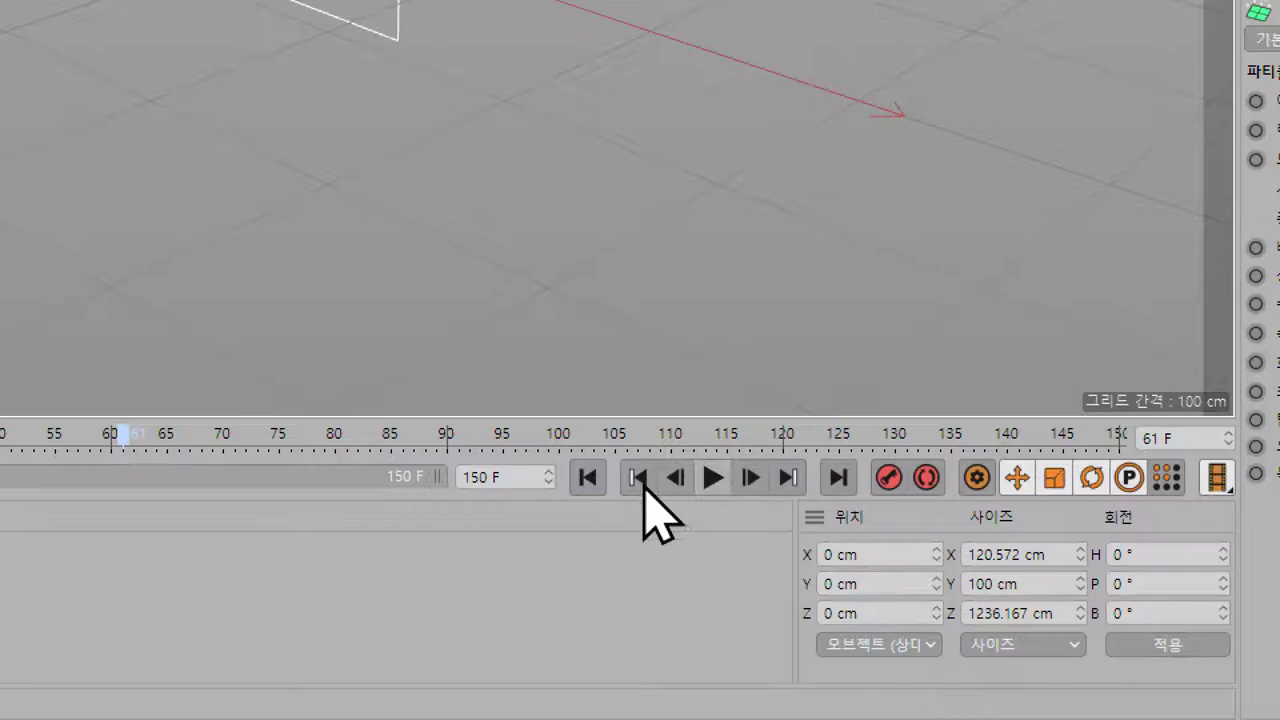
click(589, 477)
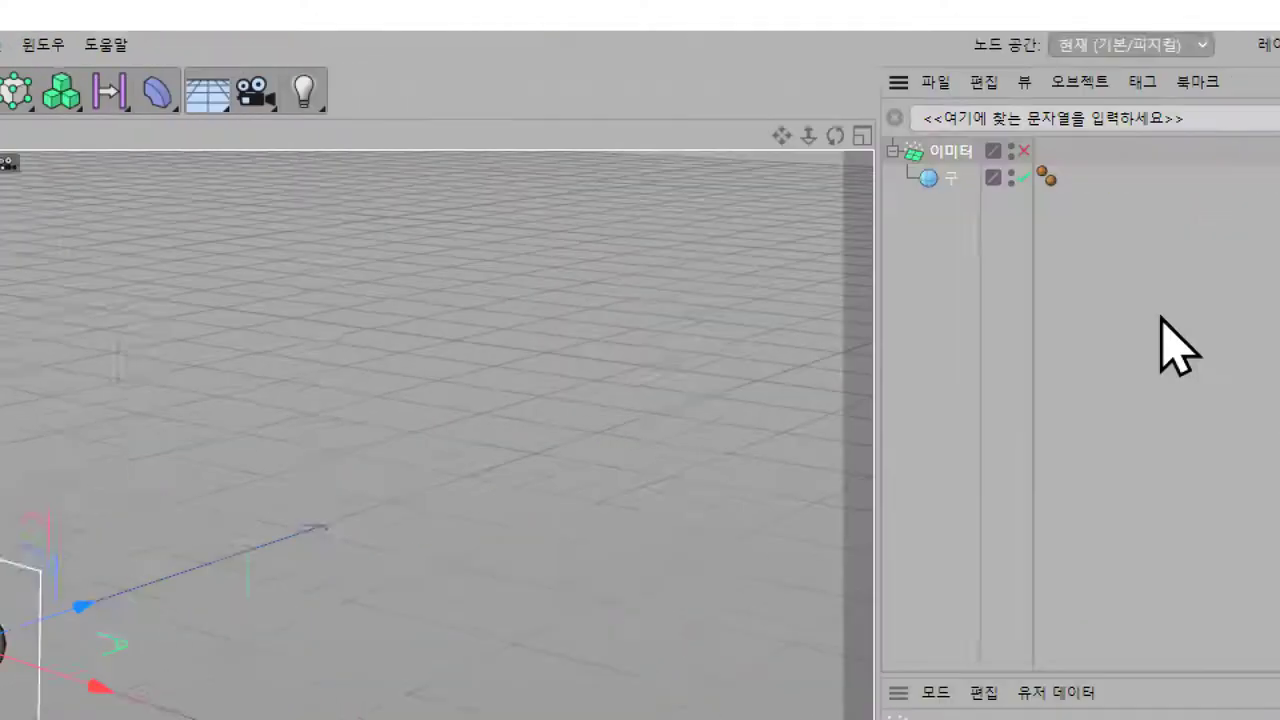
drag(995, 178, 957, 153)
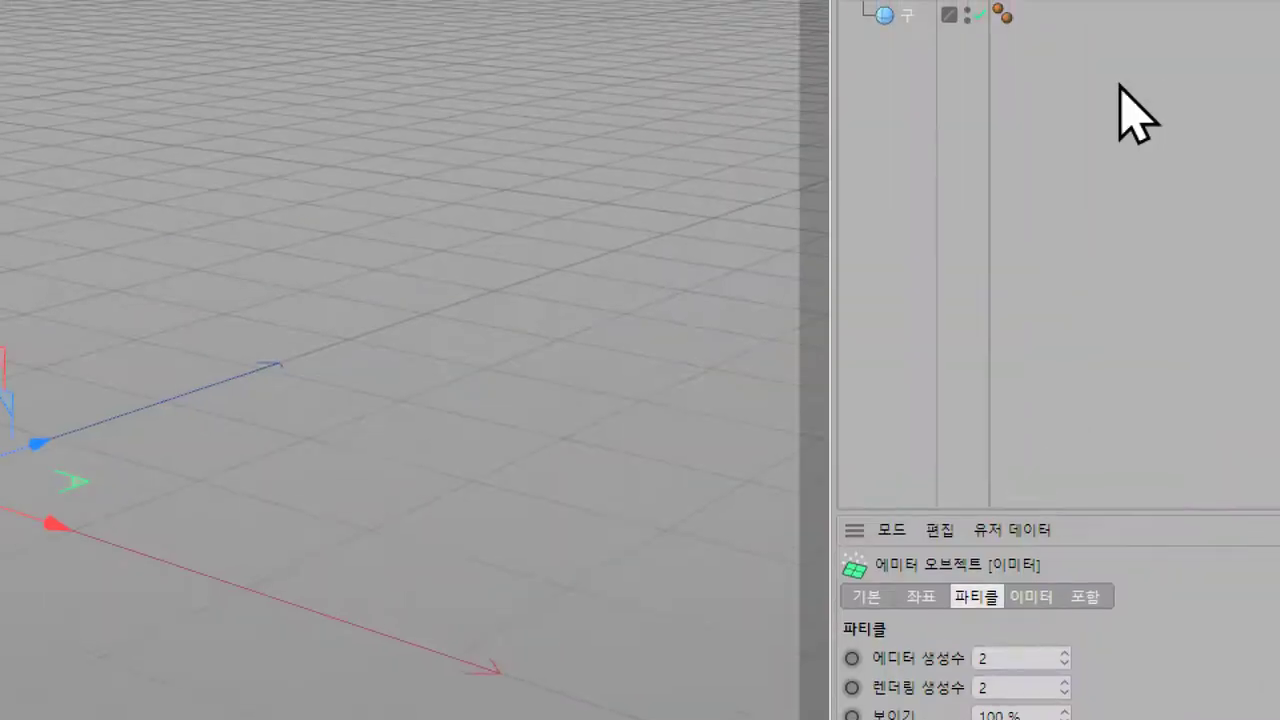
click(903, 158)
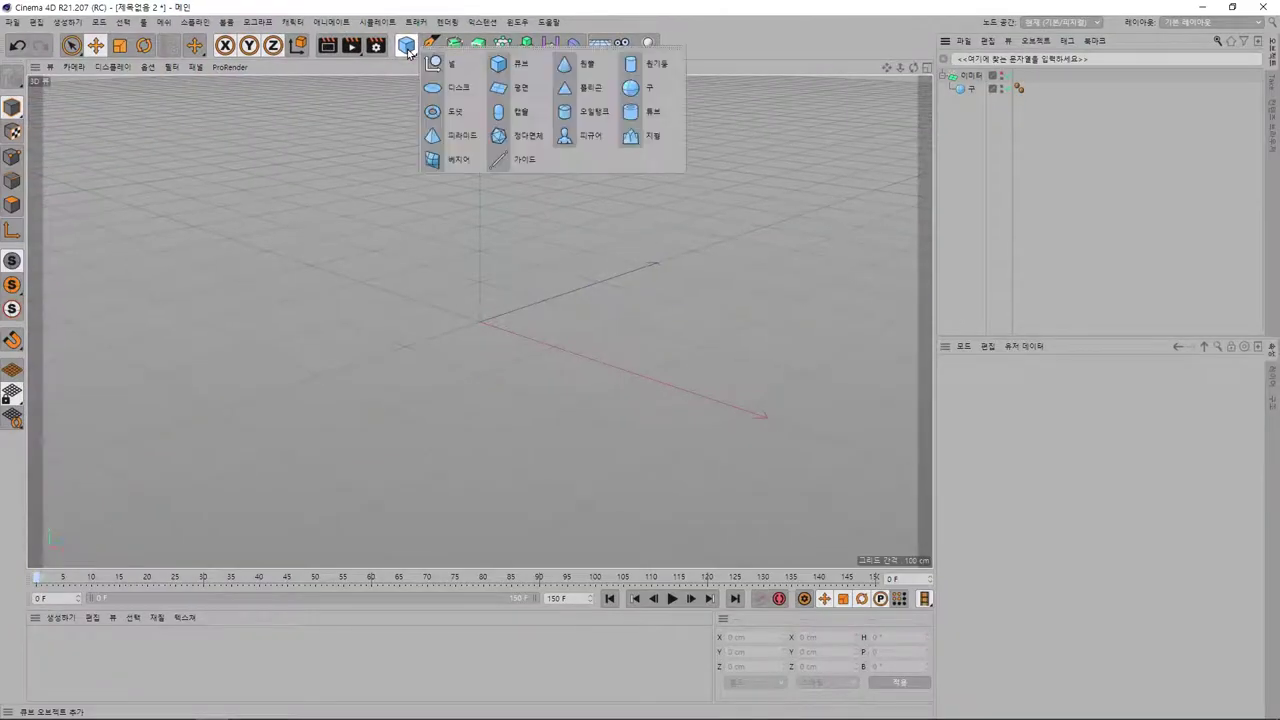
Step: Add an 8 cm-radius cylinder pole and a 150×100×10 cm cube panel
drag(407, 52, 643, 67)
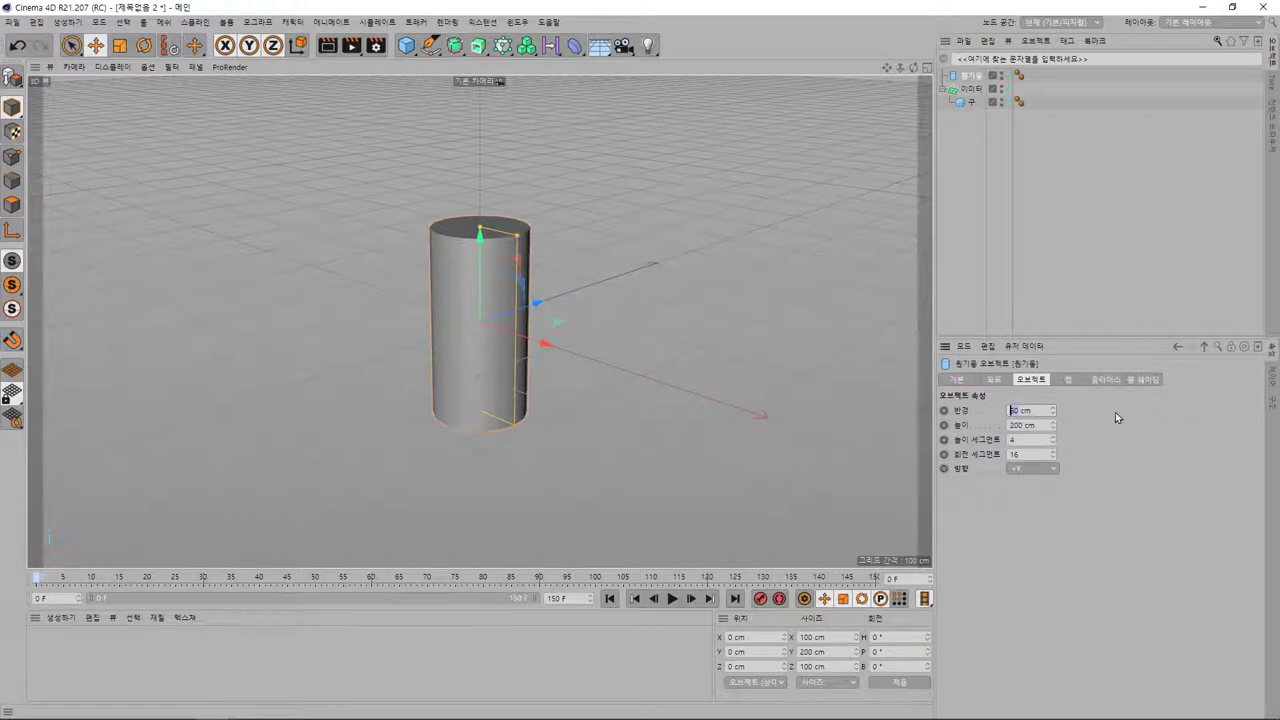
text(8)
key(Return)
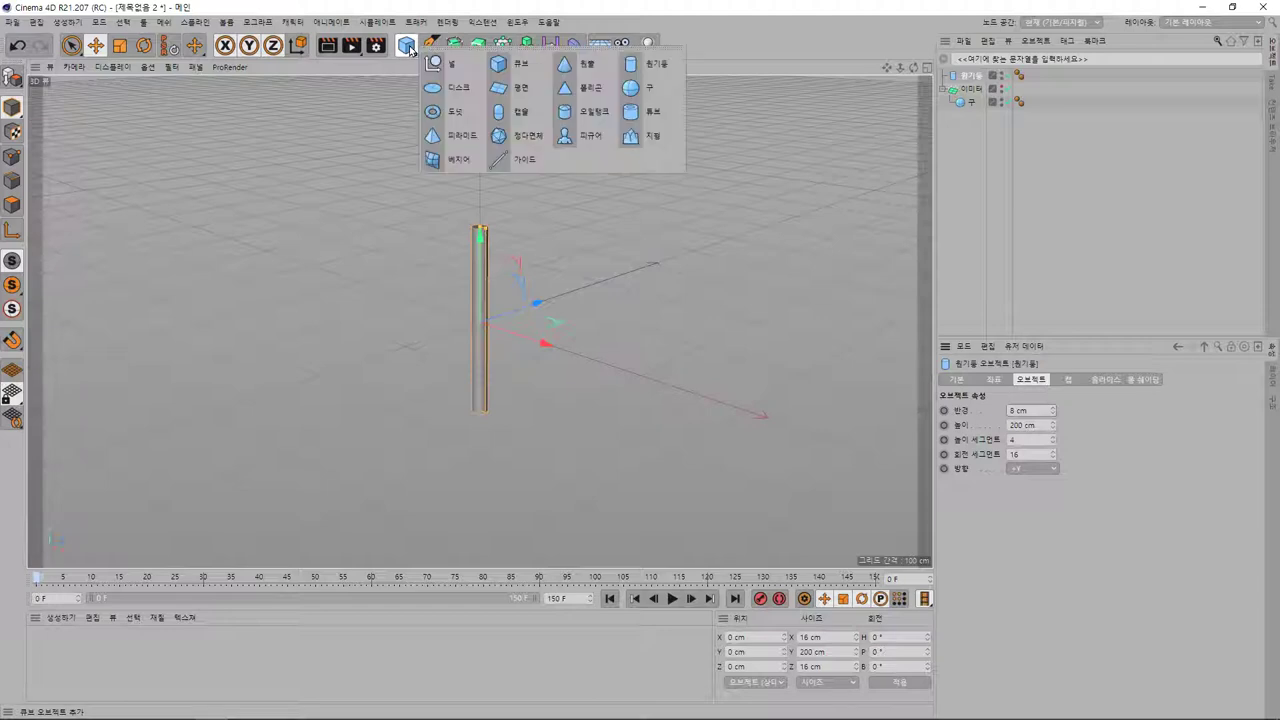
drag(409, 50, 520, 62)
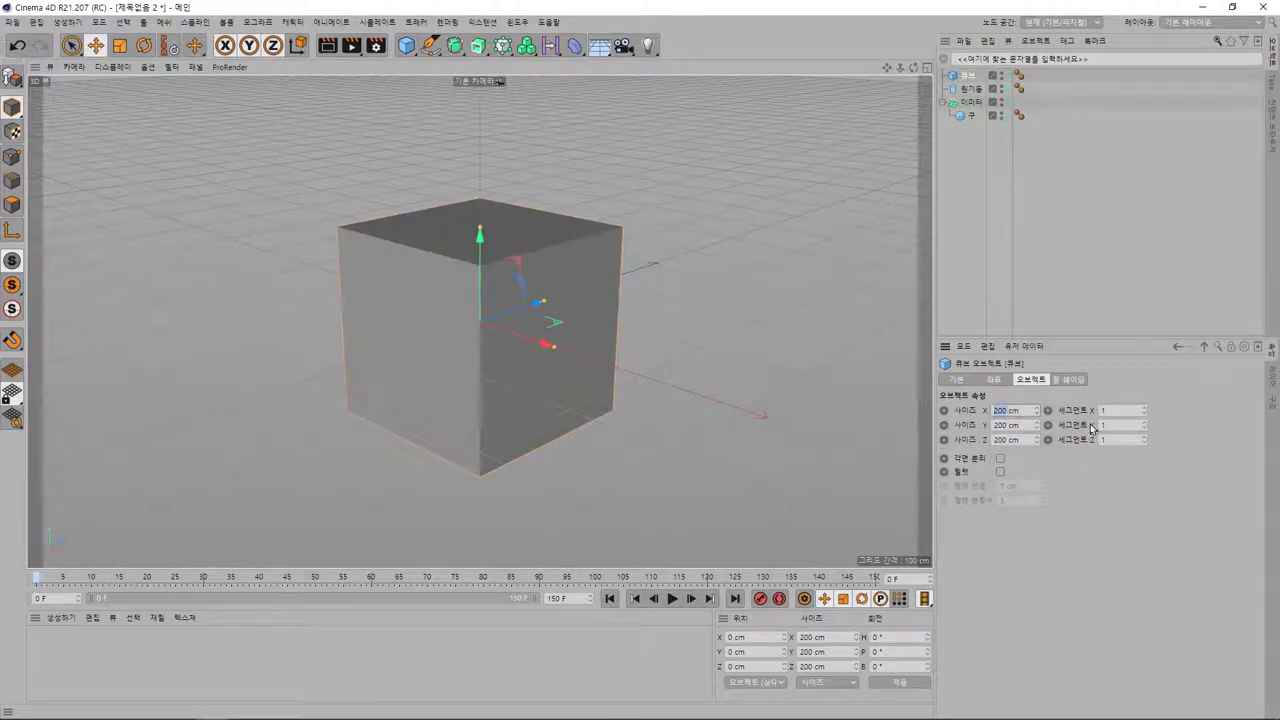
key(Tab)
text(100)
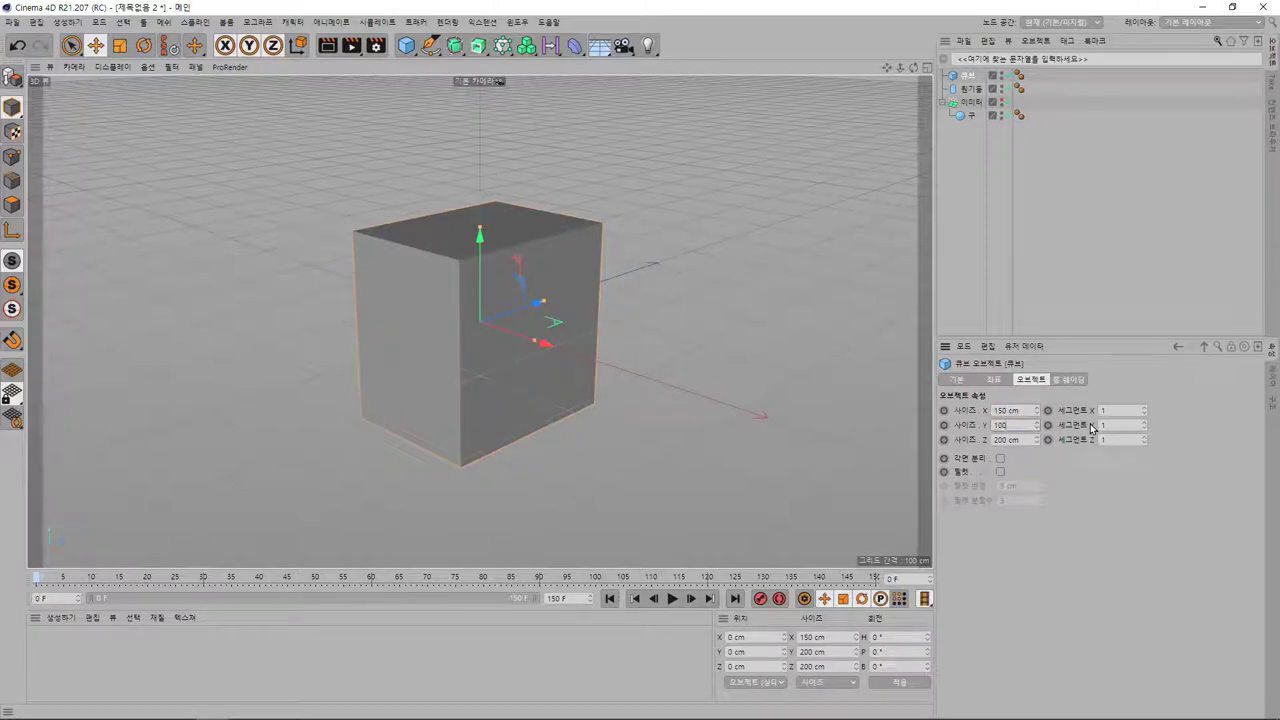
key(Tab)
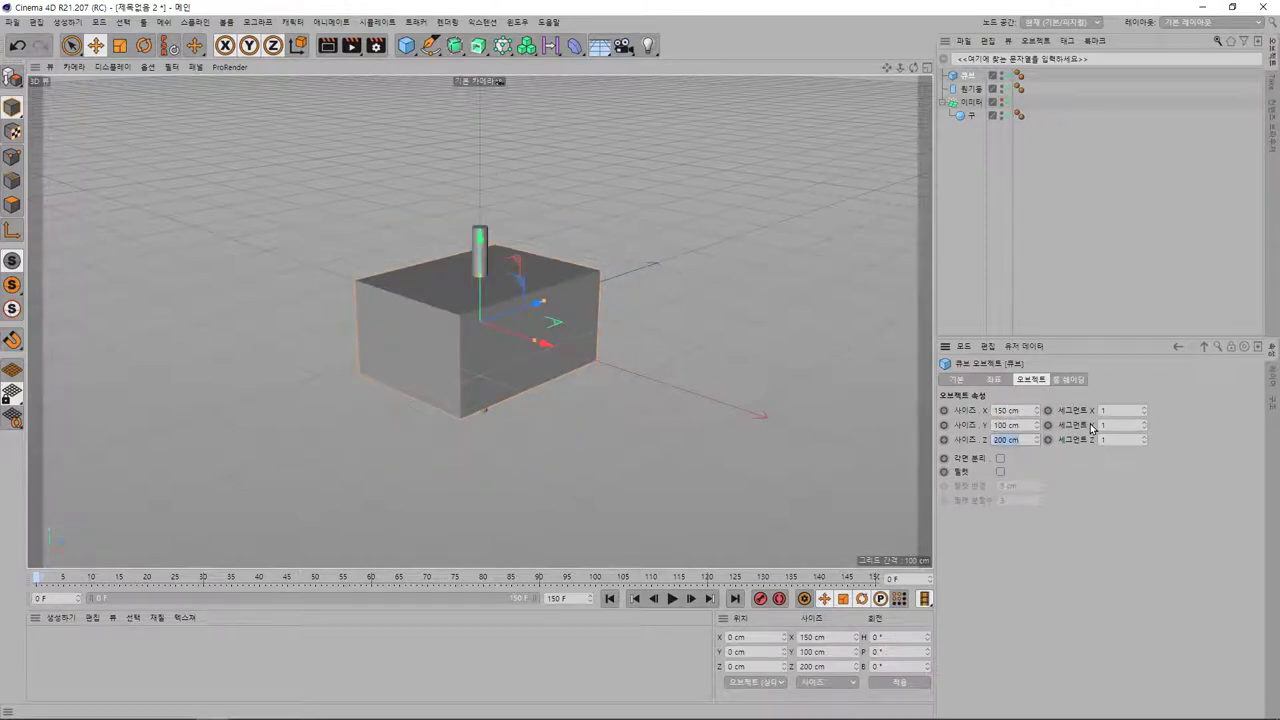
text(10)
key(Return)
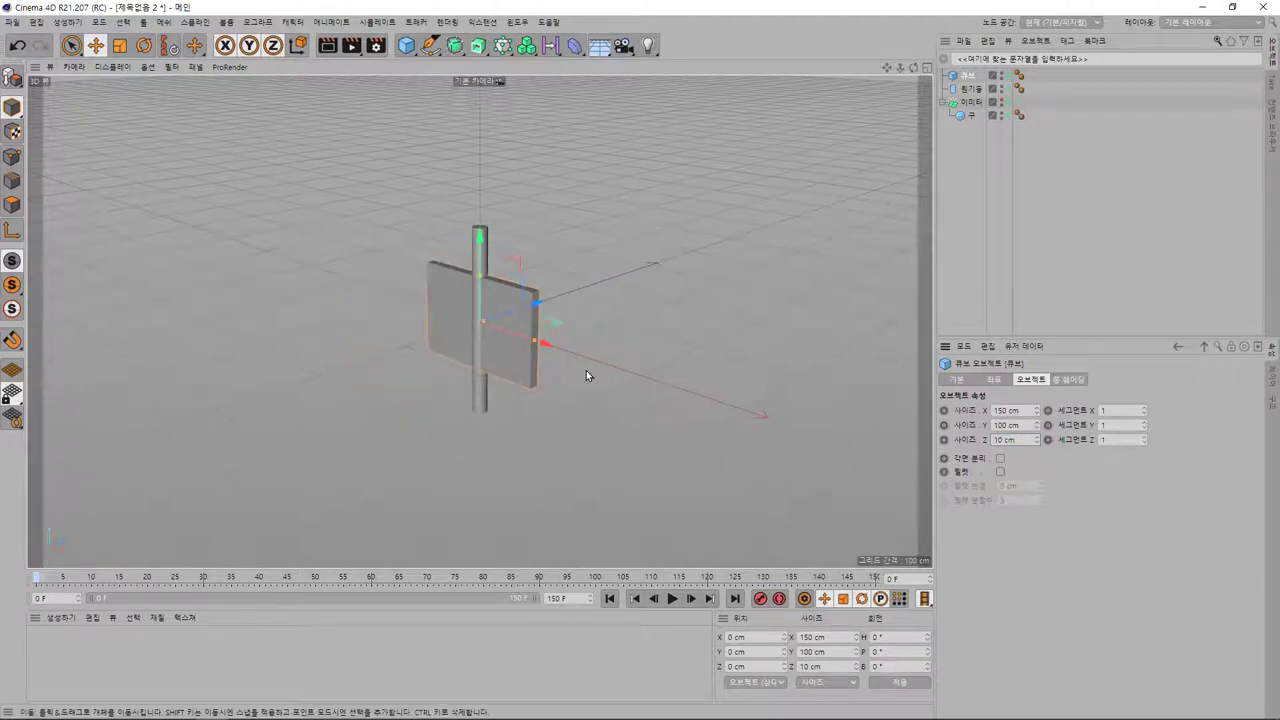
Step: Position the panel at X 75 cm, Y 50 cm beside the pole's upper end
drag(545, 345, 602, 361)
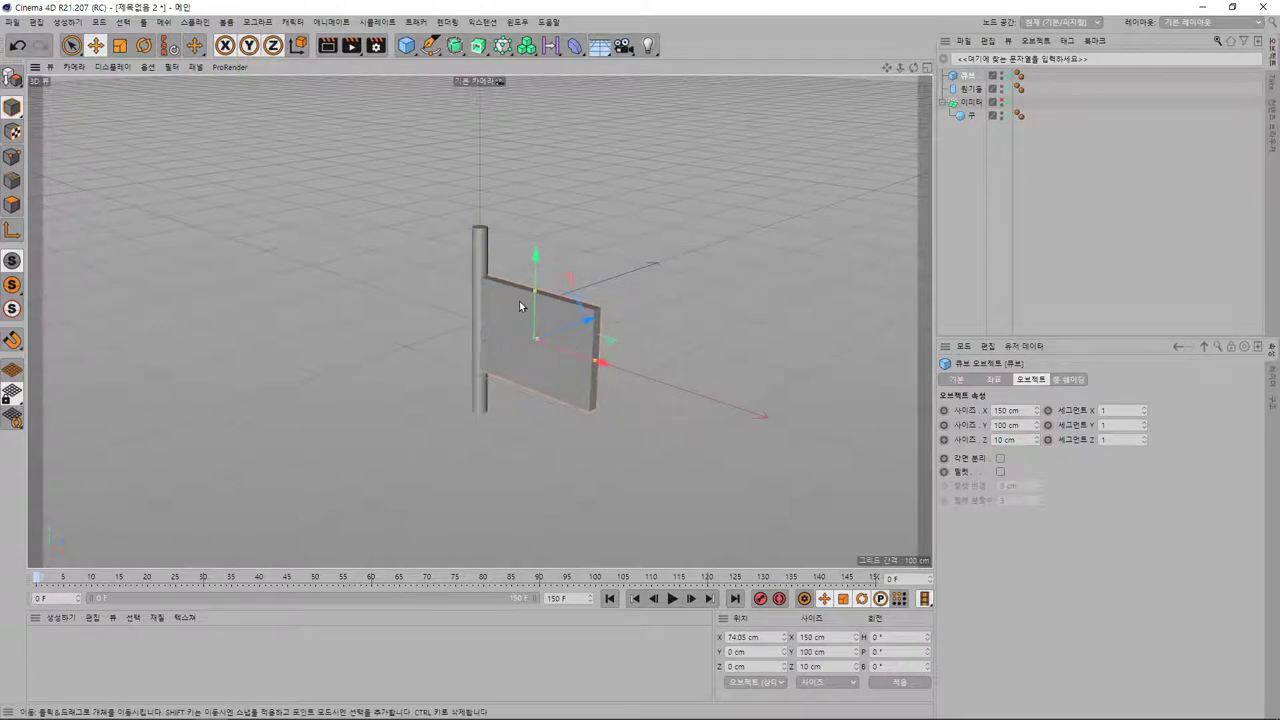
drag(534, 297, 535, 208)
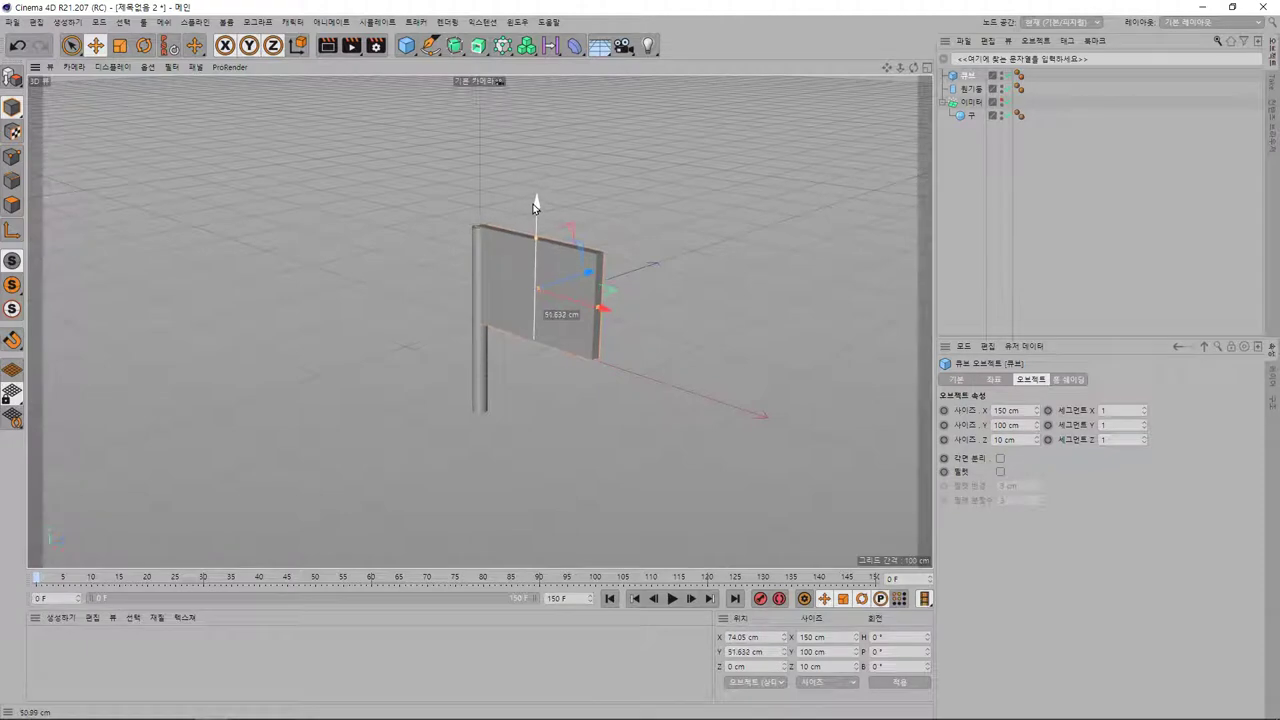
click(993, 380)
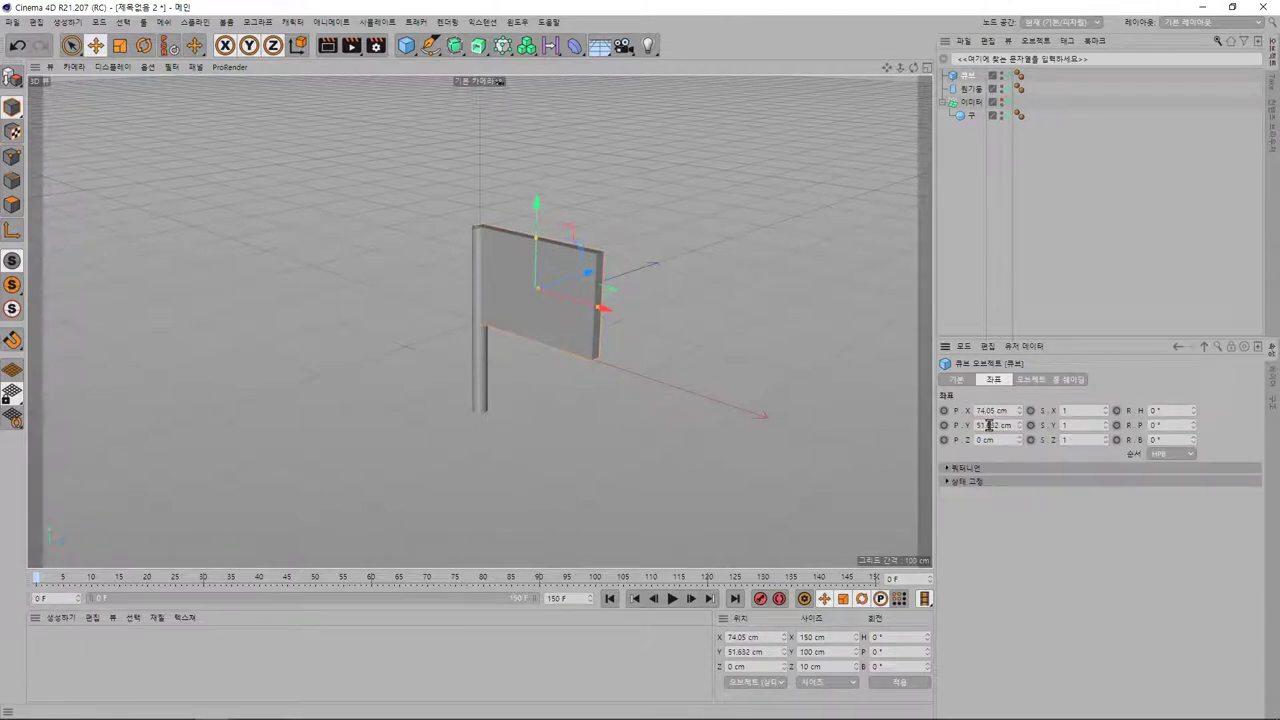
drag(538, 203, 536, 204)
text(50)
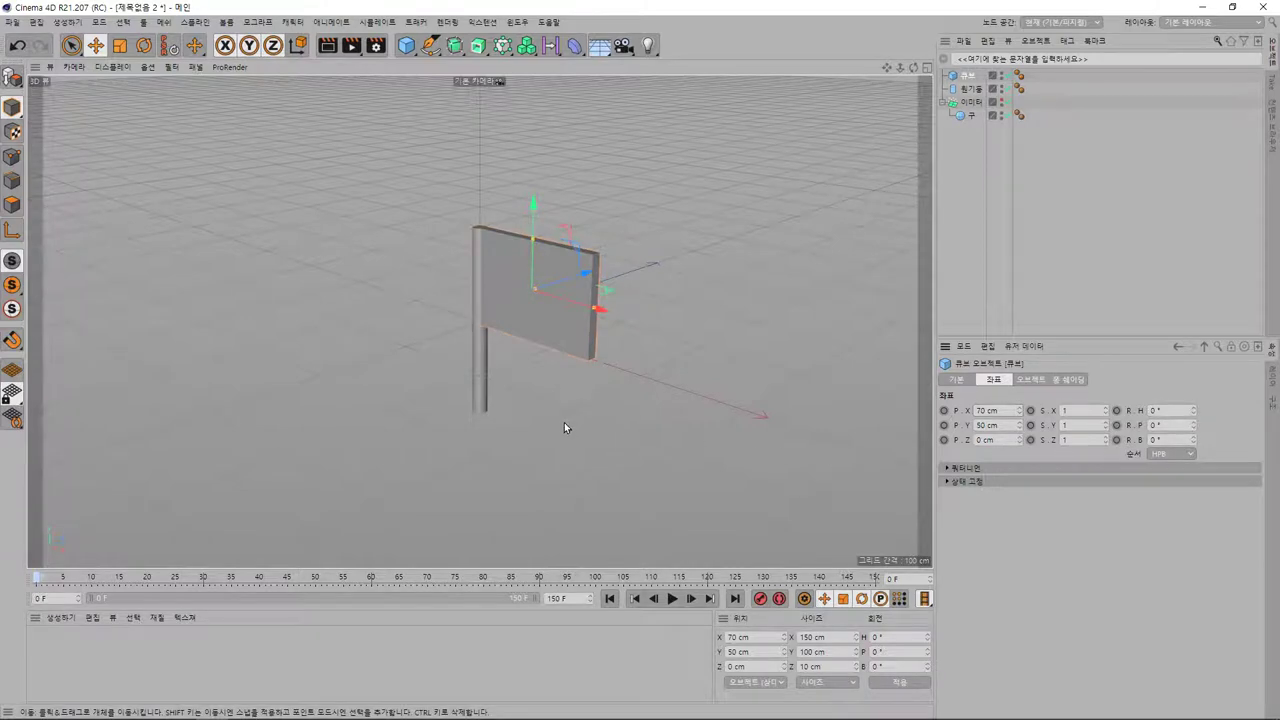
alt+drag(564, 422, 646, 425)
text(75)
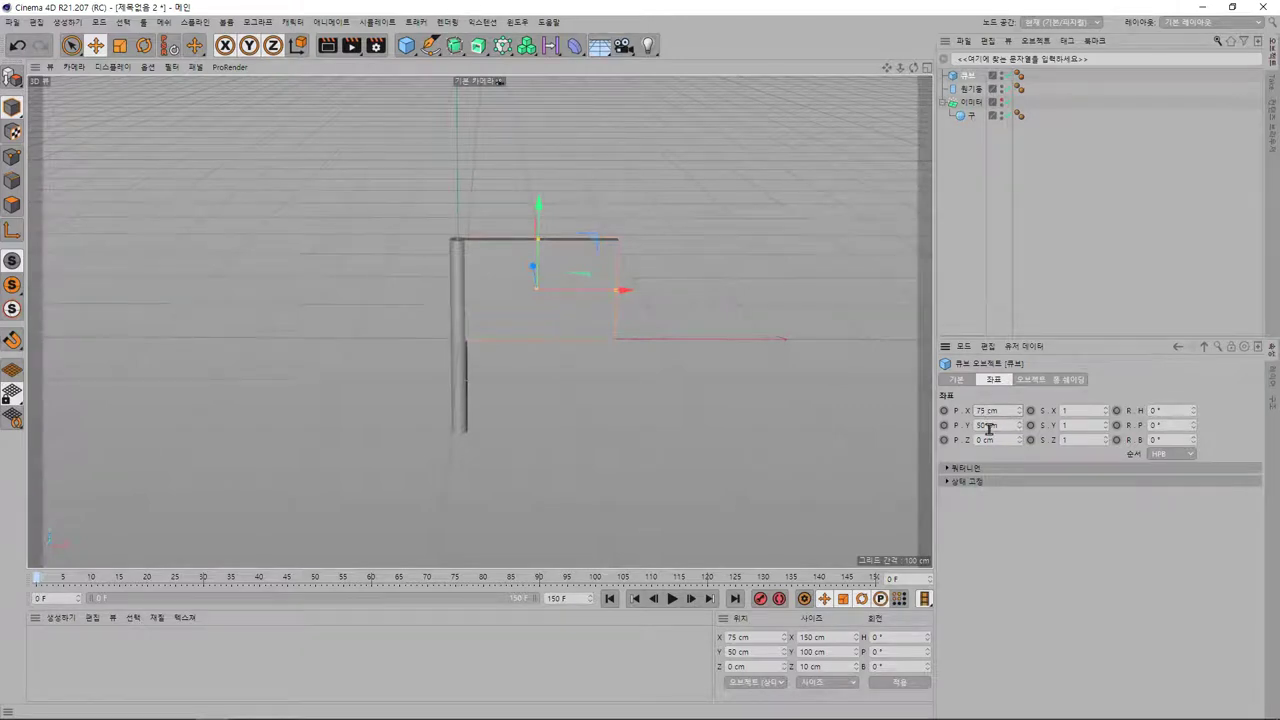
click(1031, 381)
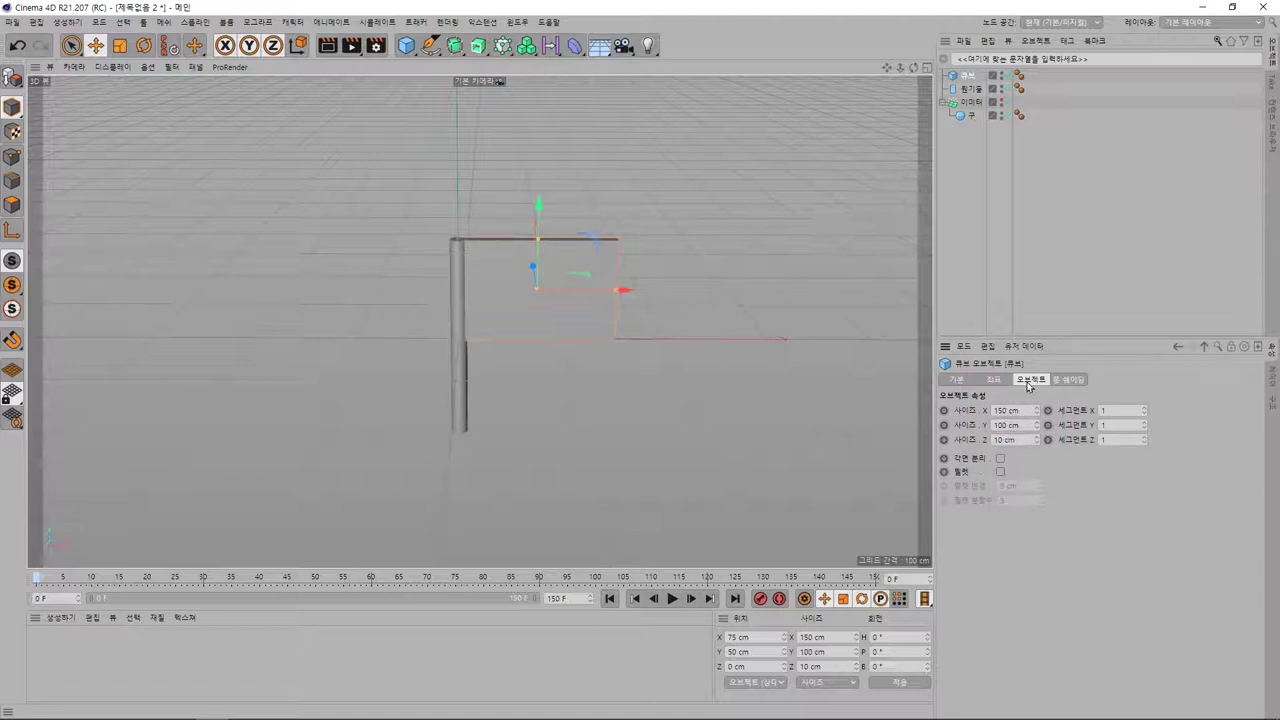
Step: Rename the panel object to 회전문 and the cylinder pole to 문기둥
double_click(970, 77)
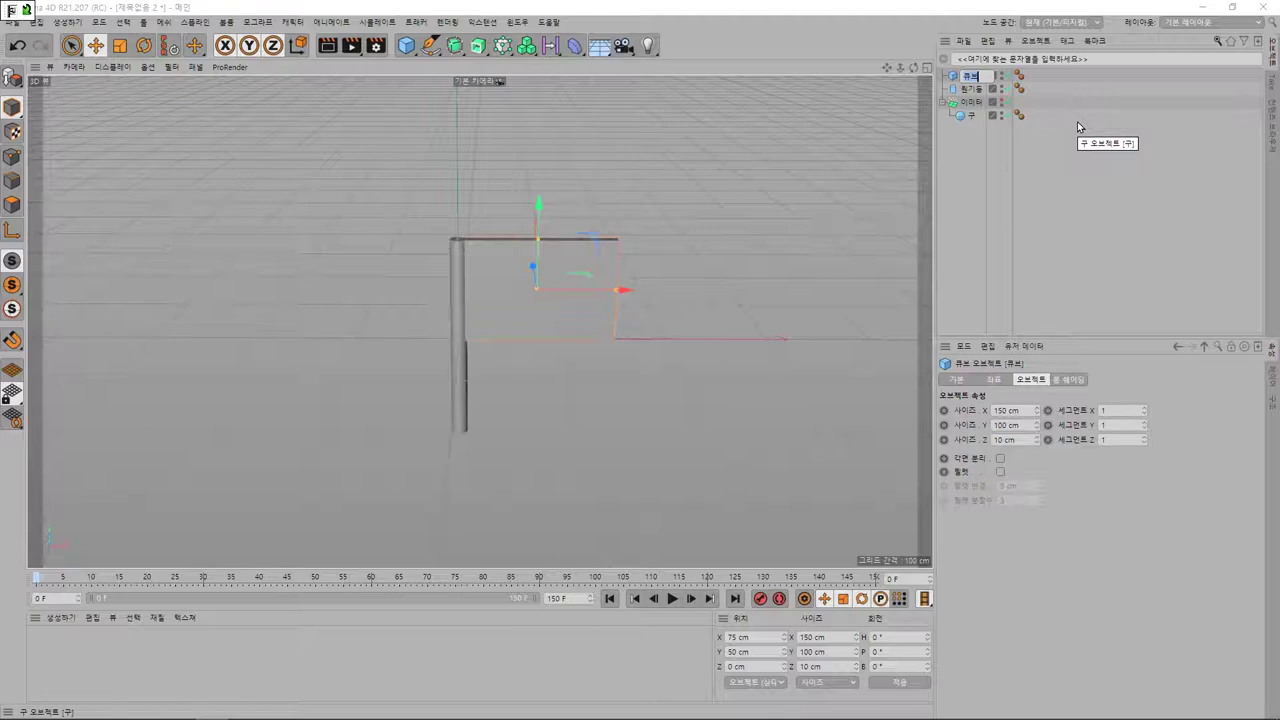
text(회전)
key(BackSpace)
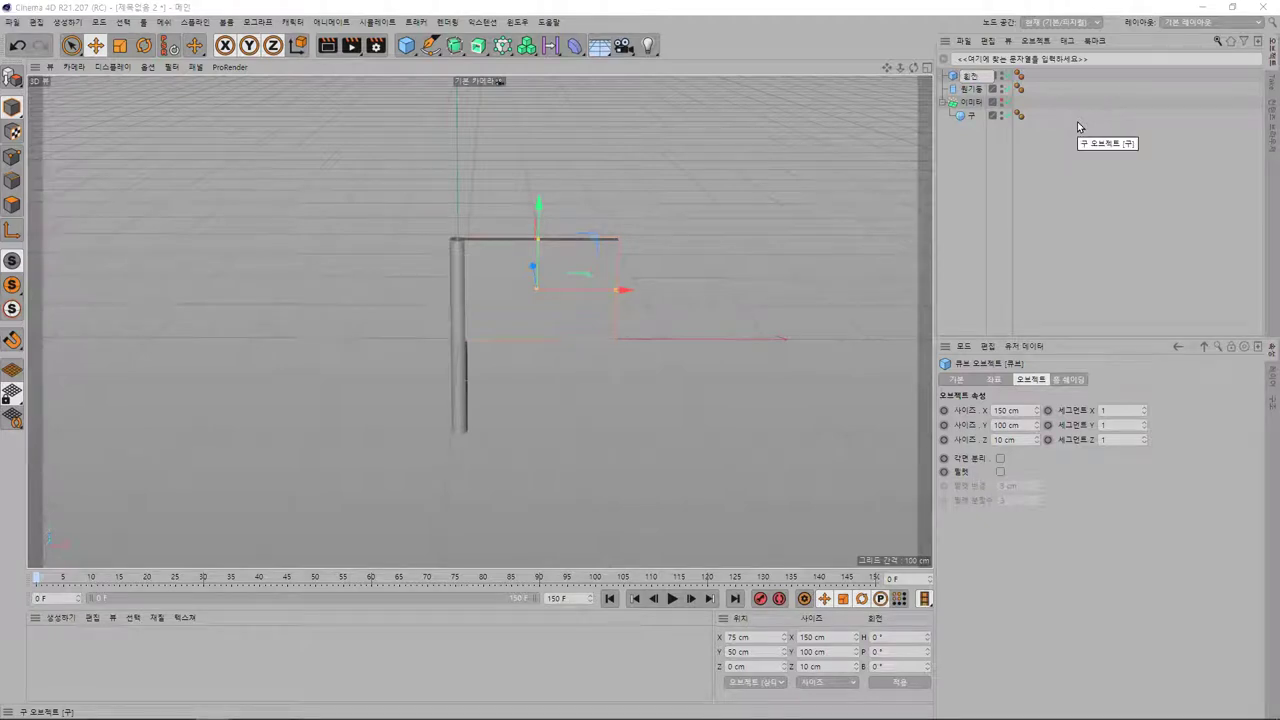
key(BackSpace)
text(회전문)
key(Return)
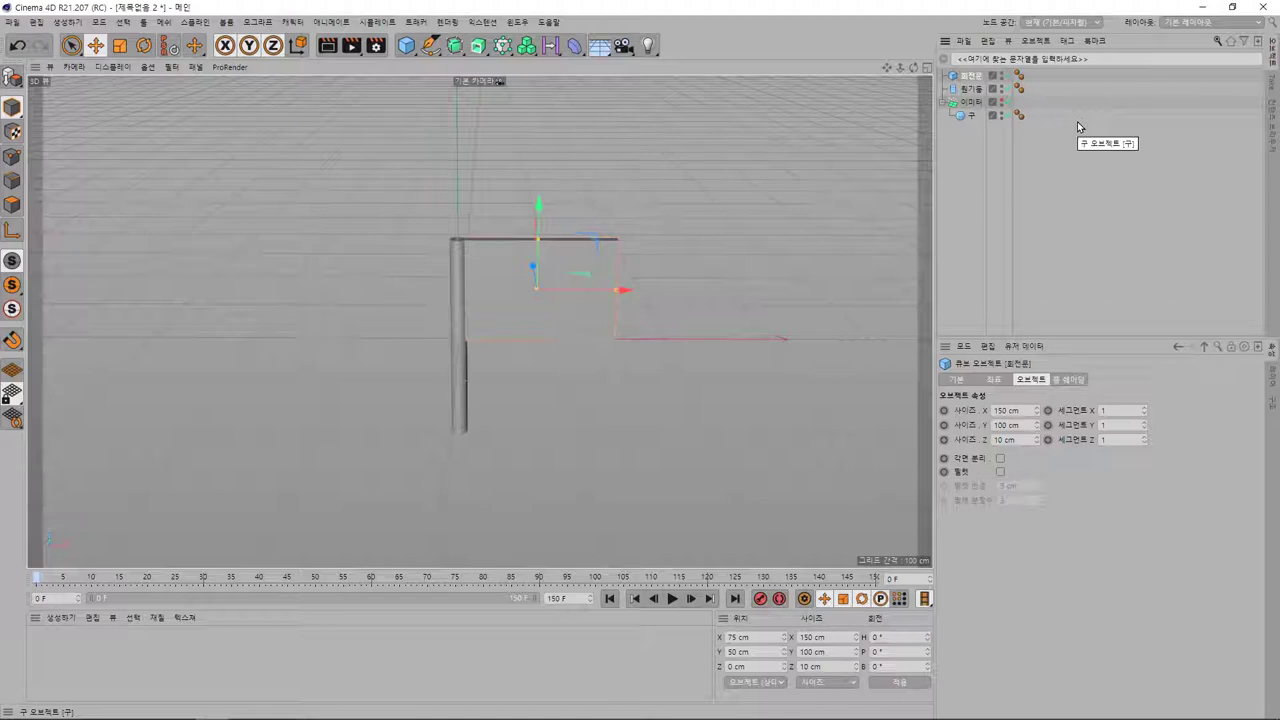
click(972, 89)
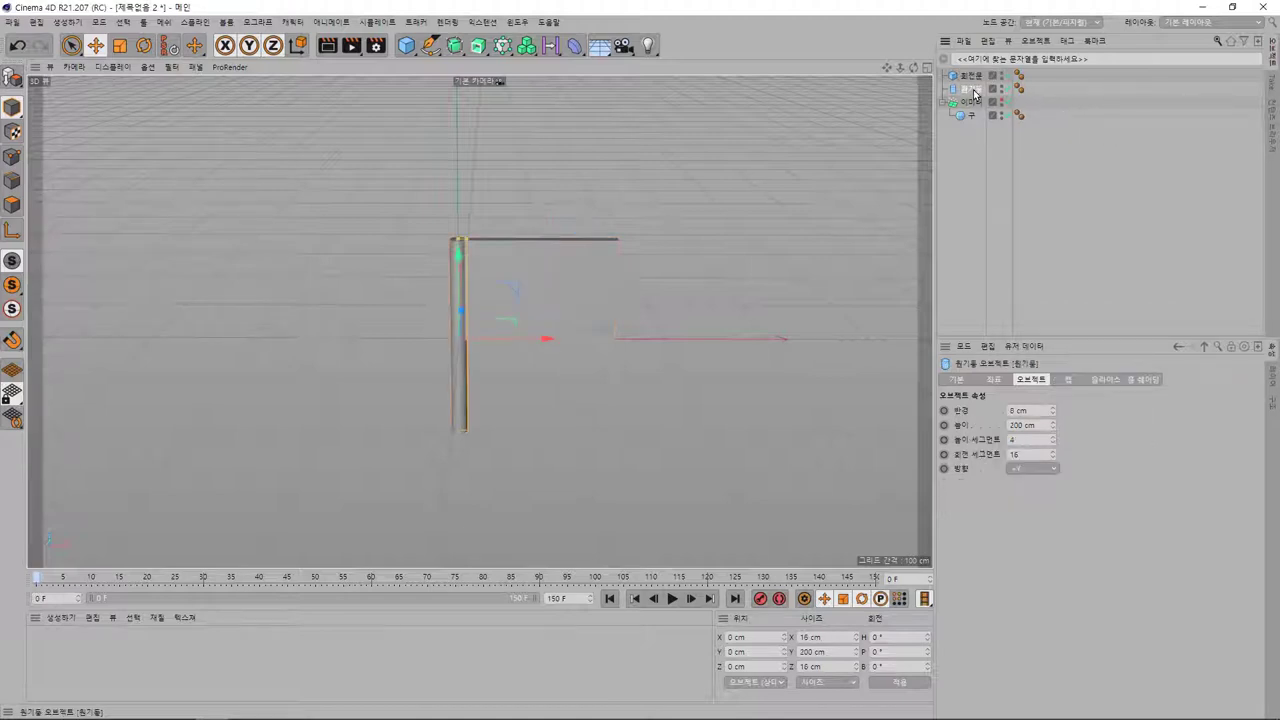
double_click(972, 89)
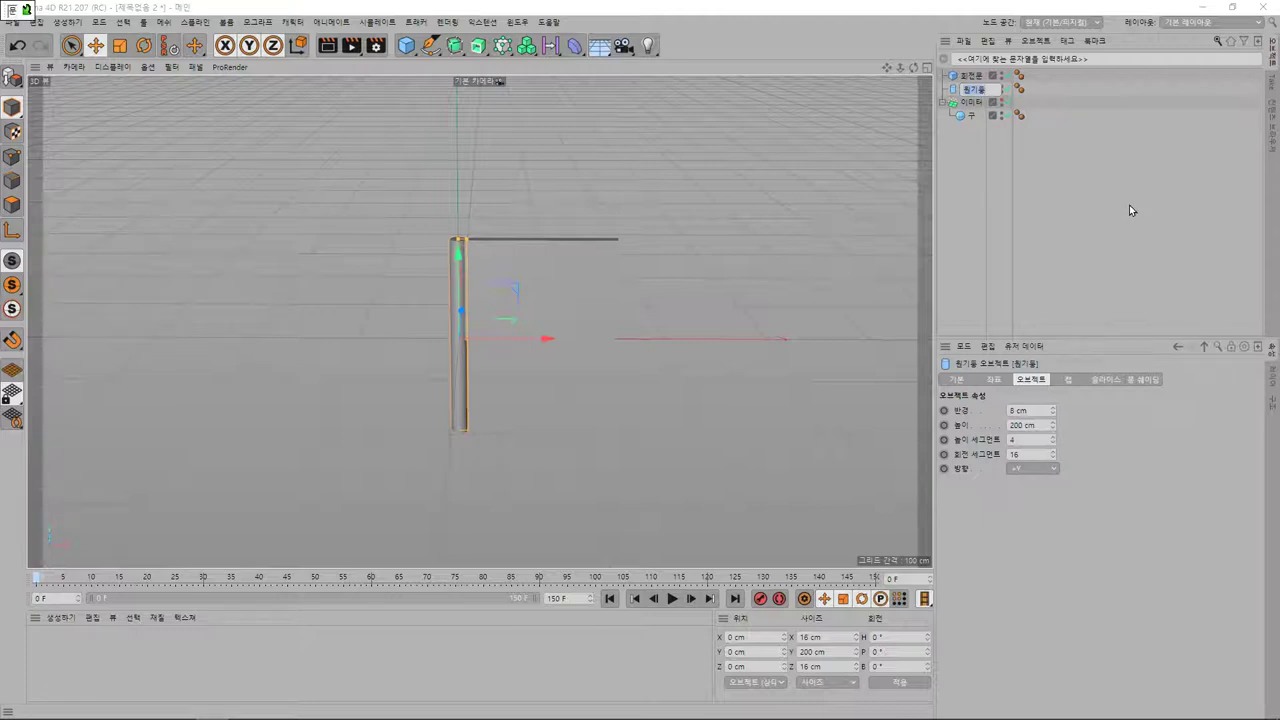
text(문기)
key(Return)
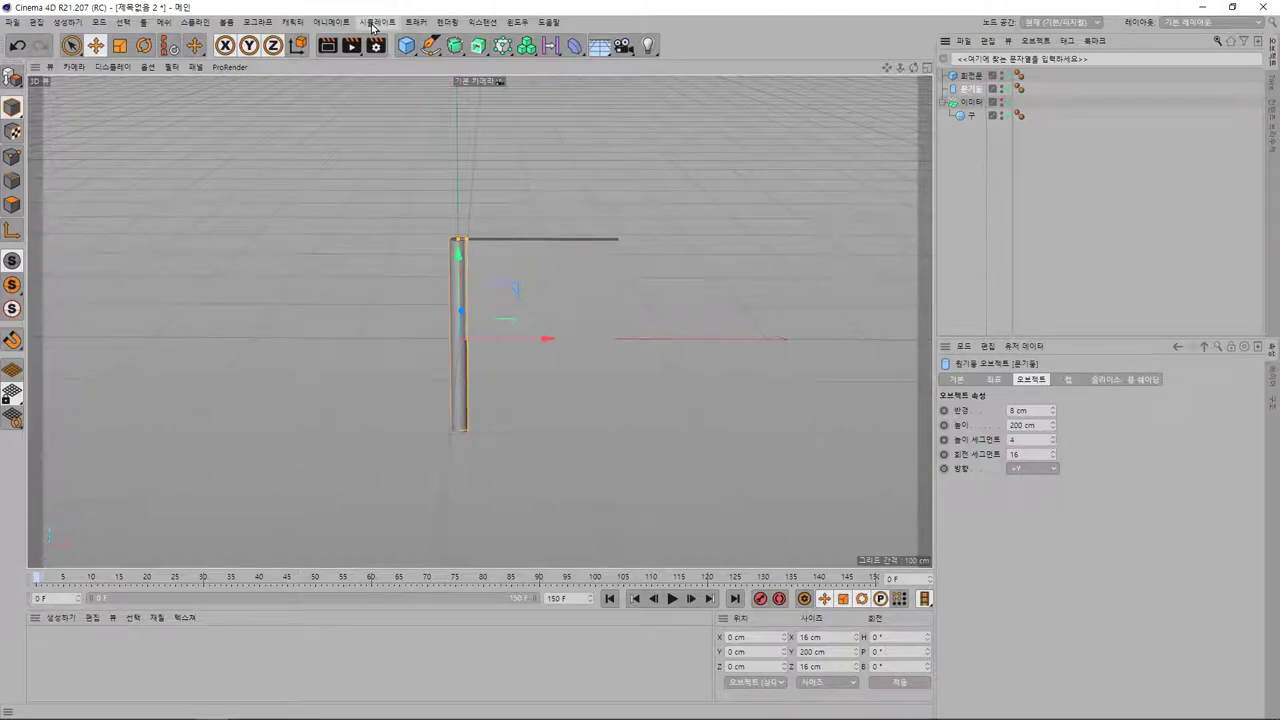
Step: Deselect the pole and add a Connector from the Simulate > Dynamics menu
click(973, 150)
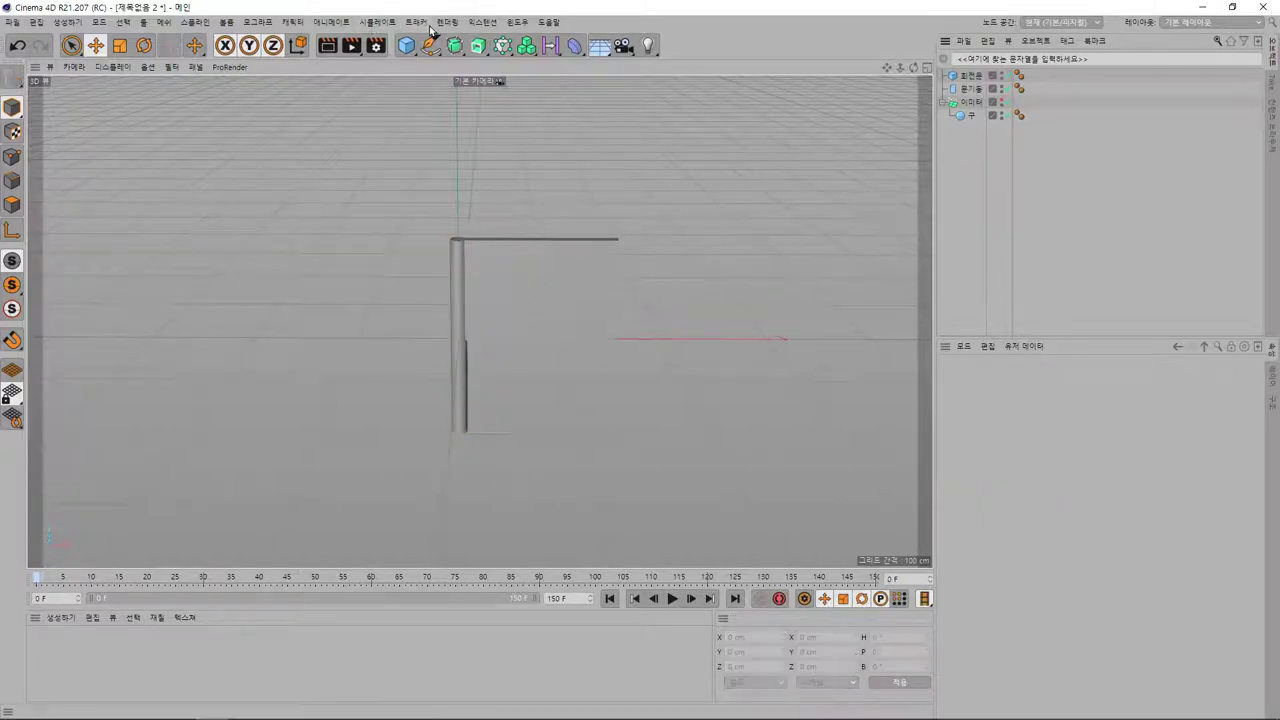
click(377, 22)
mouse_move(390, 58)
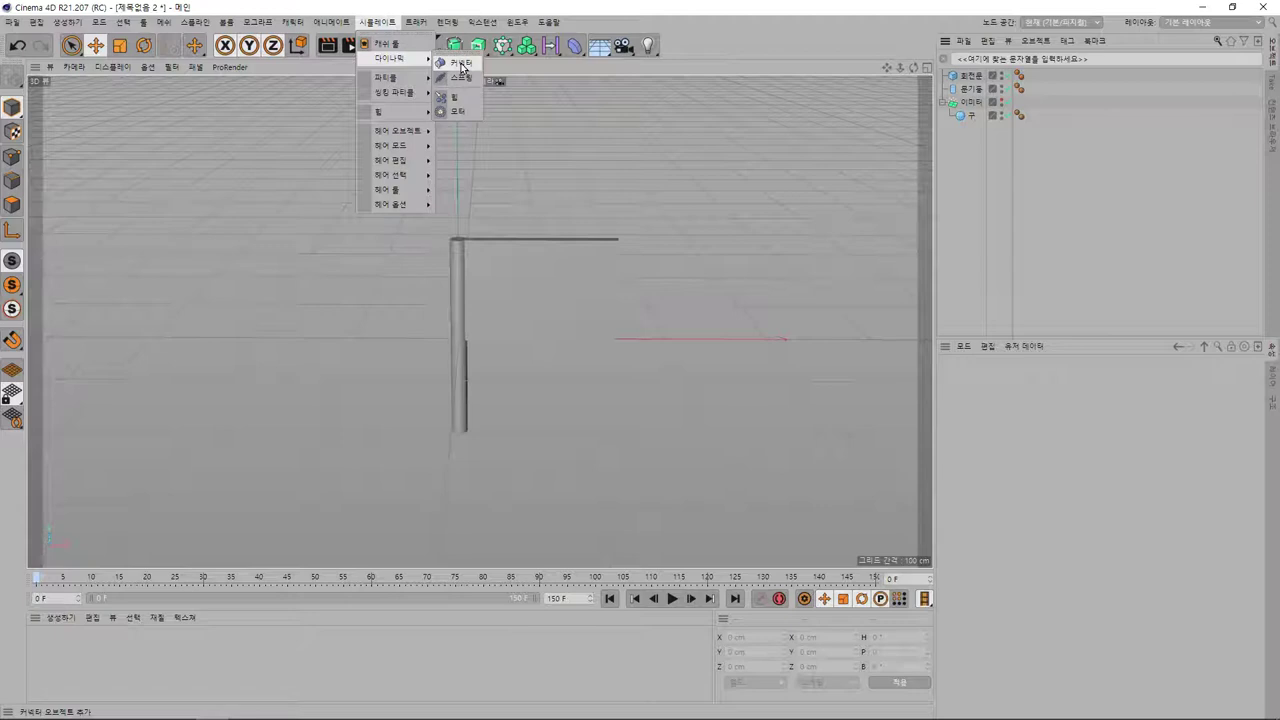
click(462, 65)
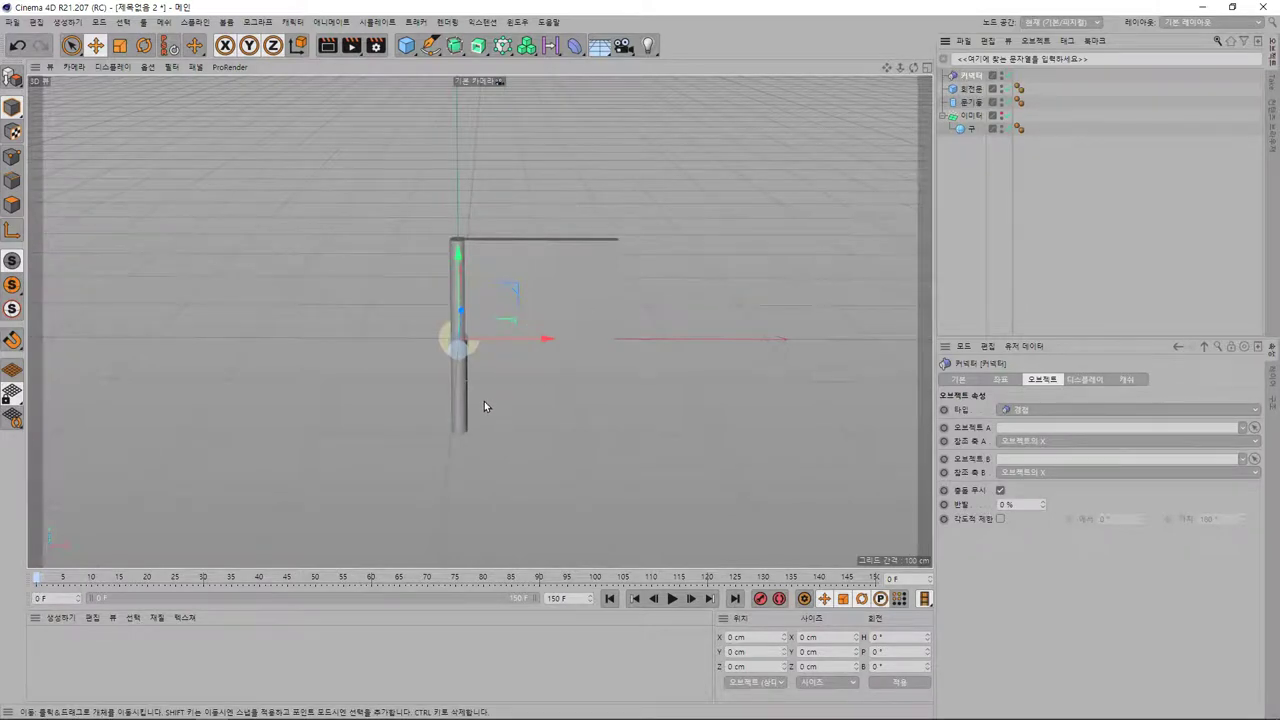
Step: Orbit and zoom the viewport to inspect the connector at the pole
mouse_move(485, 402)
alt+mouse_down()
mouse_move(687, 379)
mouse_move(679, 420)
mouse_move(692, 424)
alt+mouse_up()
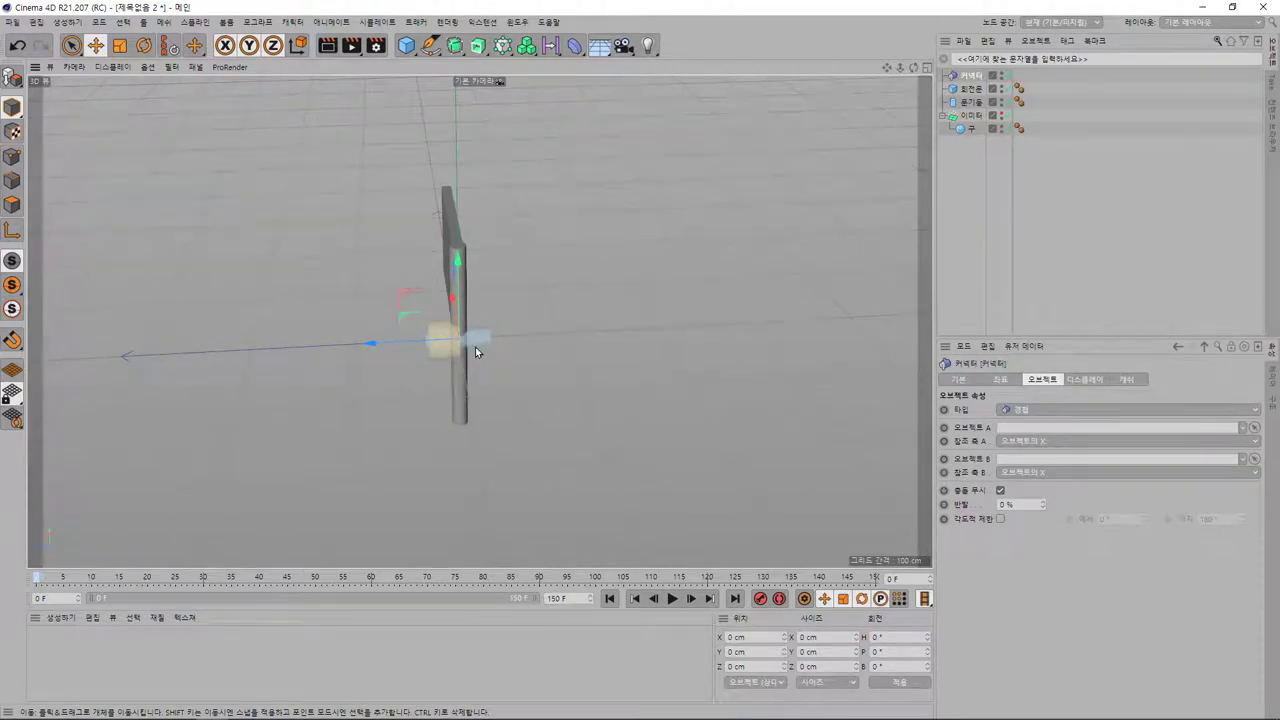
mouse_move(607, 363)
alt+mouse_down()
mouse_move(563, 389)
mouse_move(423, 360)
mouse_move(431, 300)
mouse_move(571, 279)
mouse_move(640, 366)
mouse_move(433, 316)
alt+mouse_up()
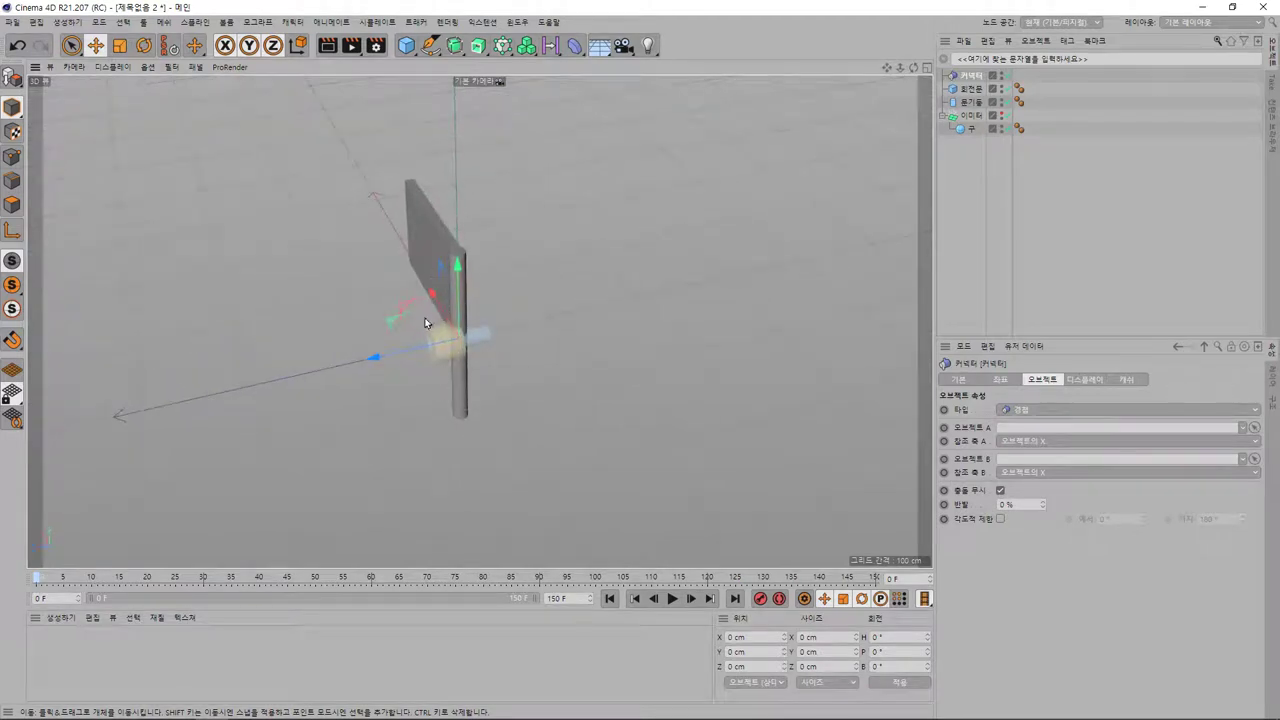
mouse_move(551, 380)
alt+mouse_down()
mouse_move(626, 309)
mouse_move(560, 351)
alt+mouse_up()
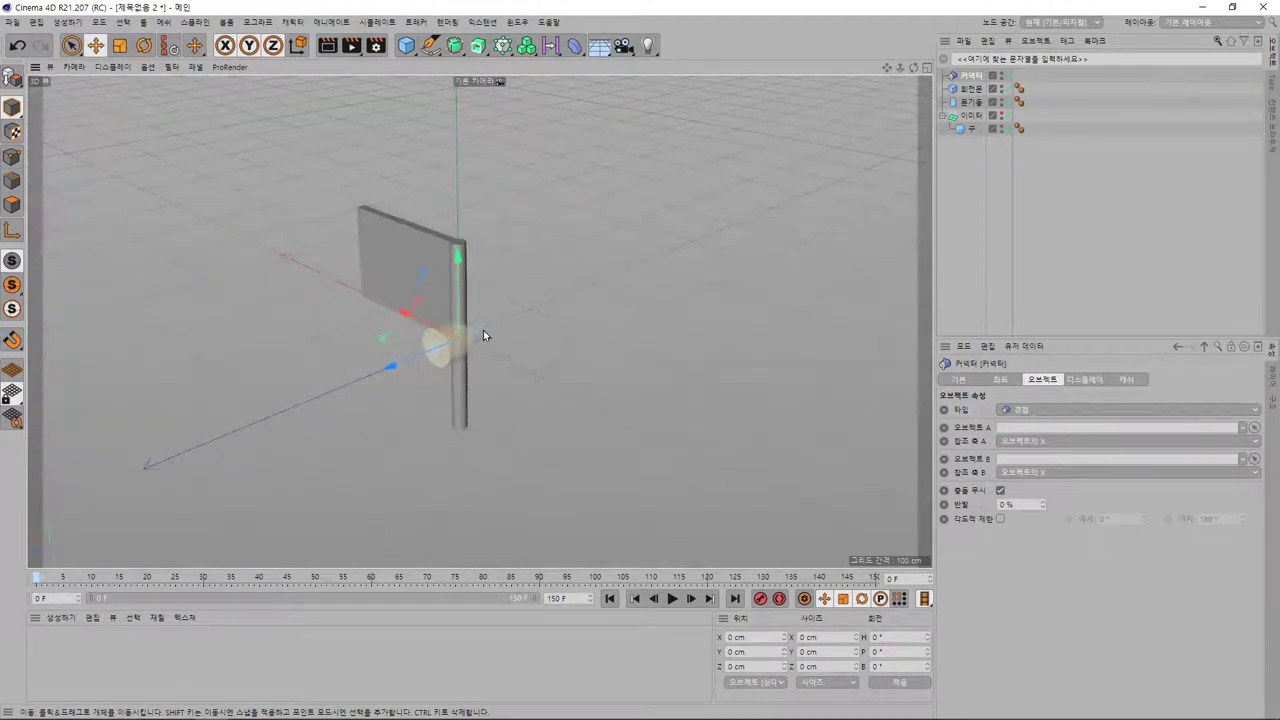
scroll(490, 336, up, 4)
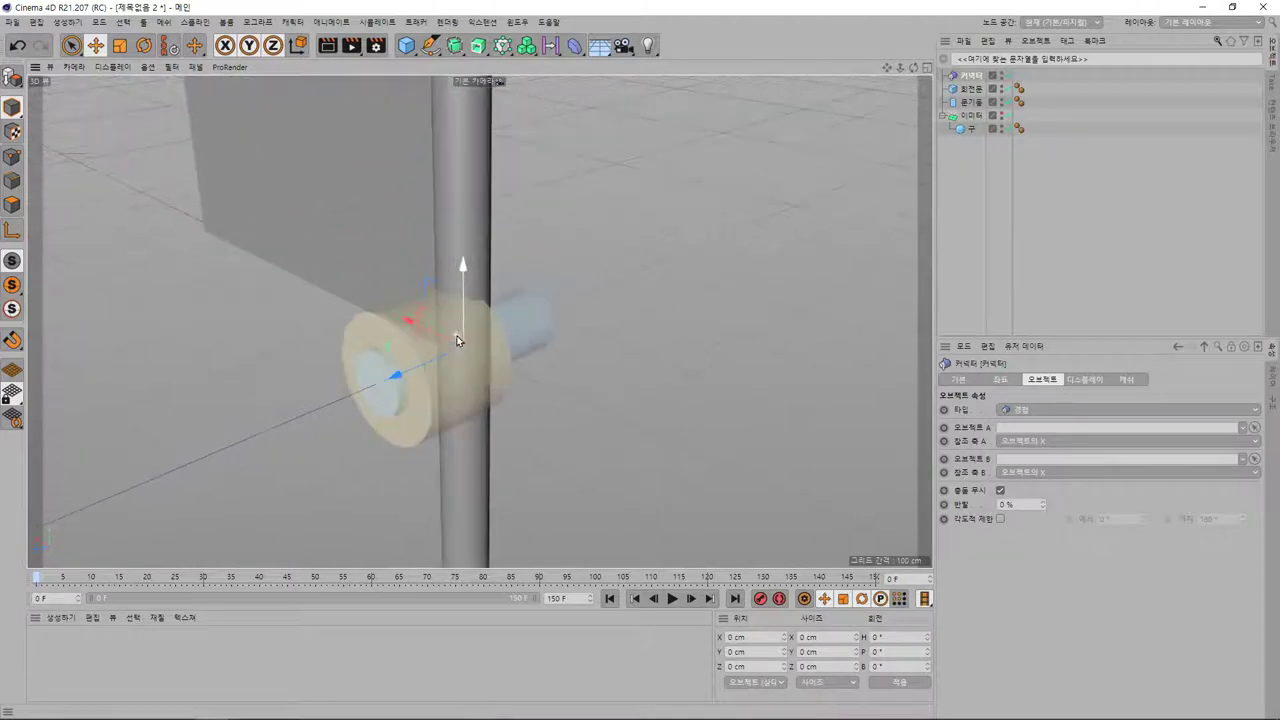
scroll(487, 341, up, 3)
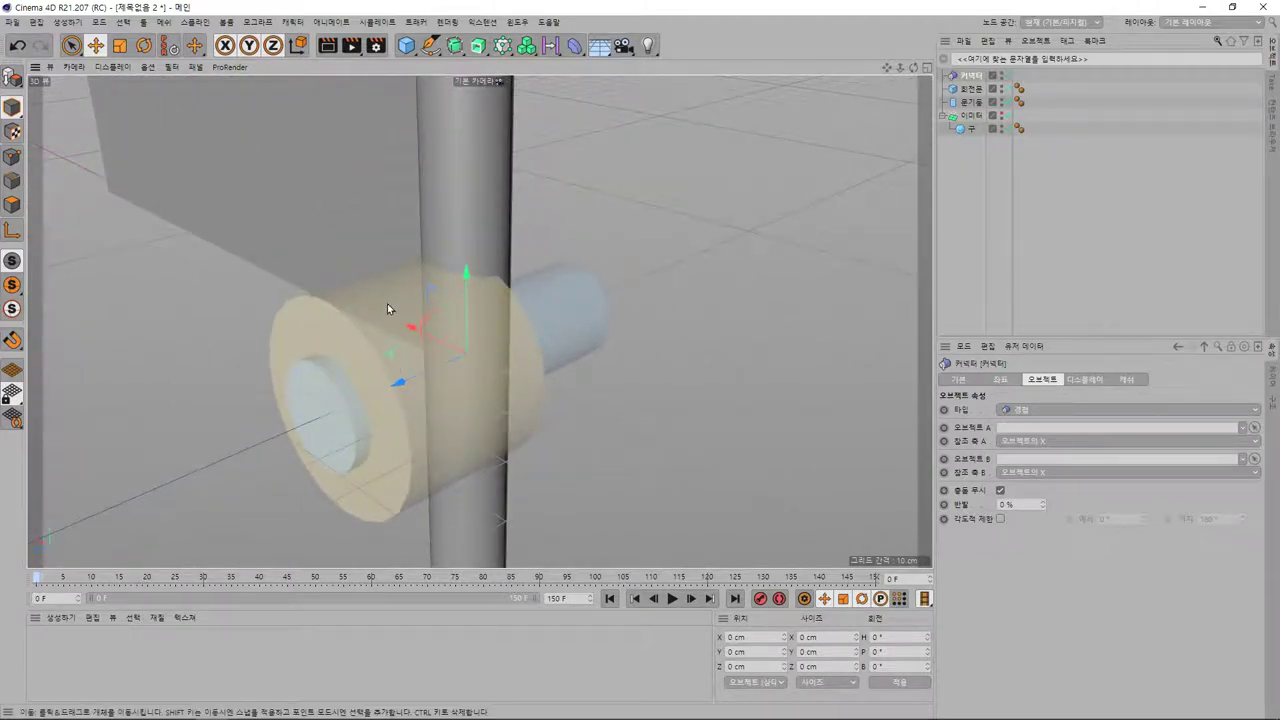
scroll(593, 343, down, 3)
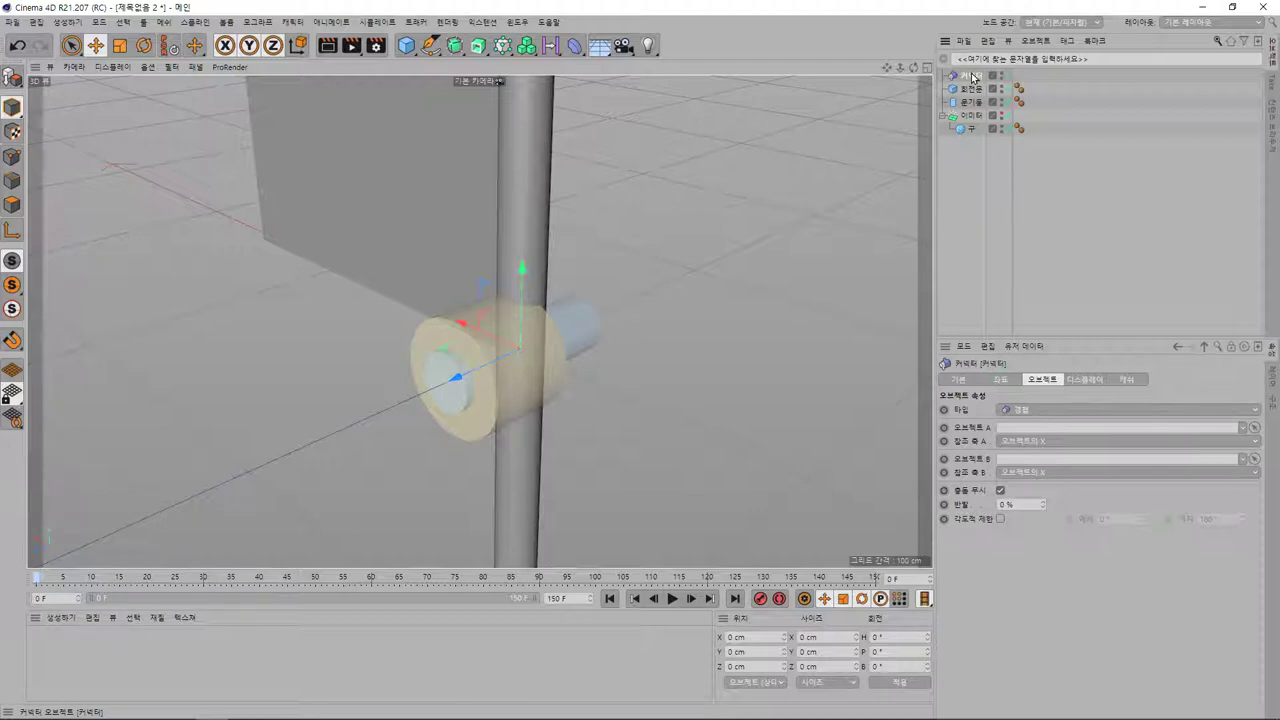
Step: Rotate the hinge connector to P 90° so its axis runs up the 문기둥 pole
click(146, 47)
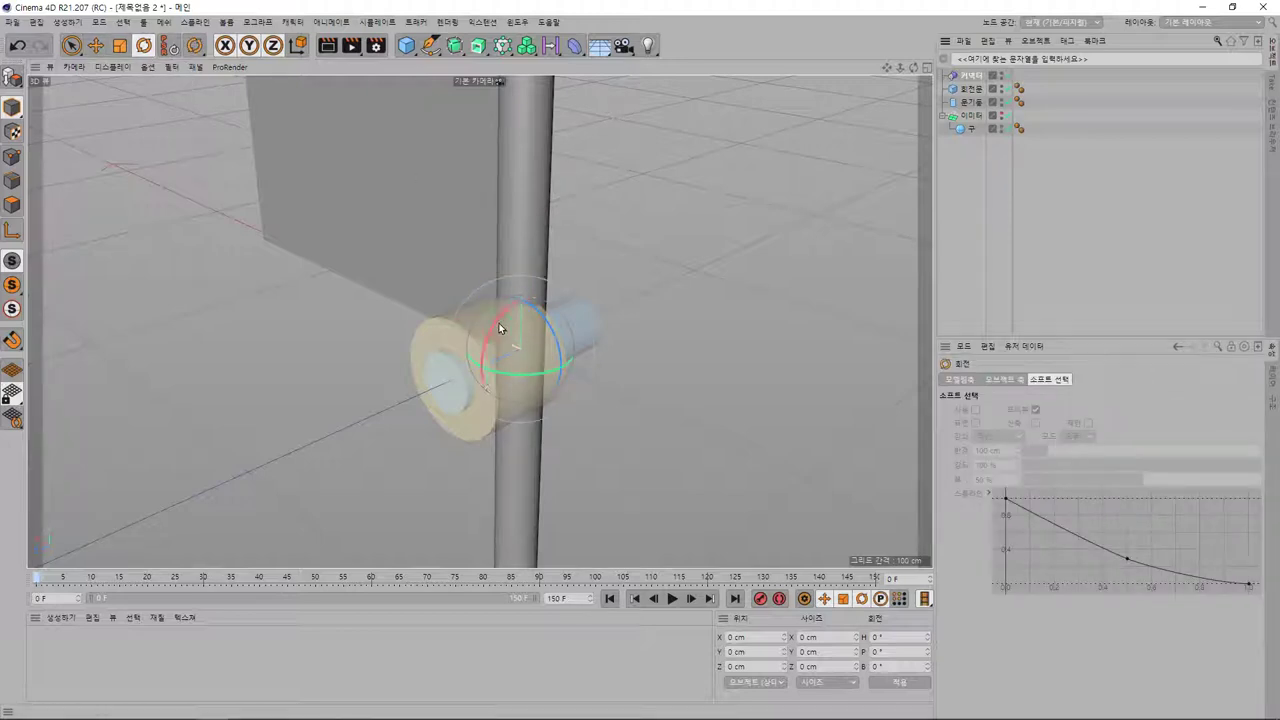
drag(497, 326, 558, 298)
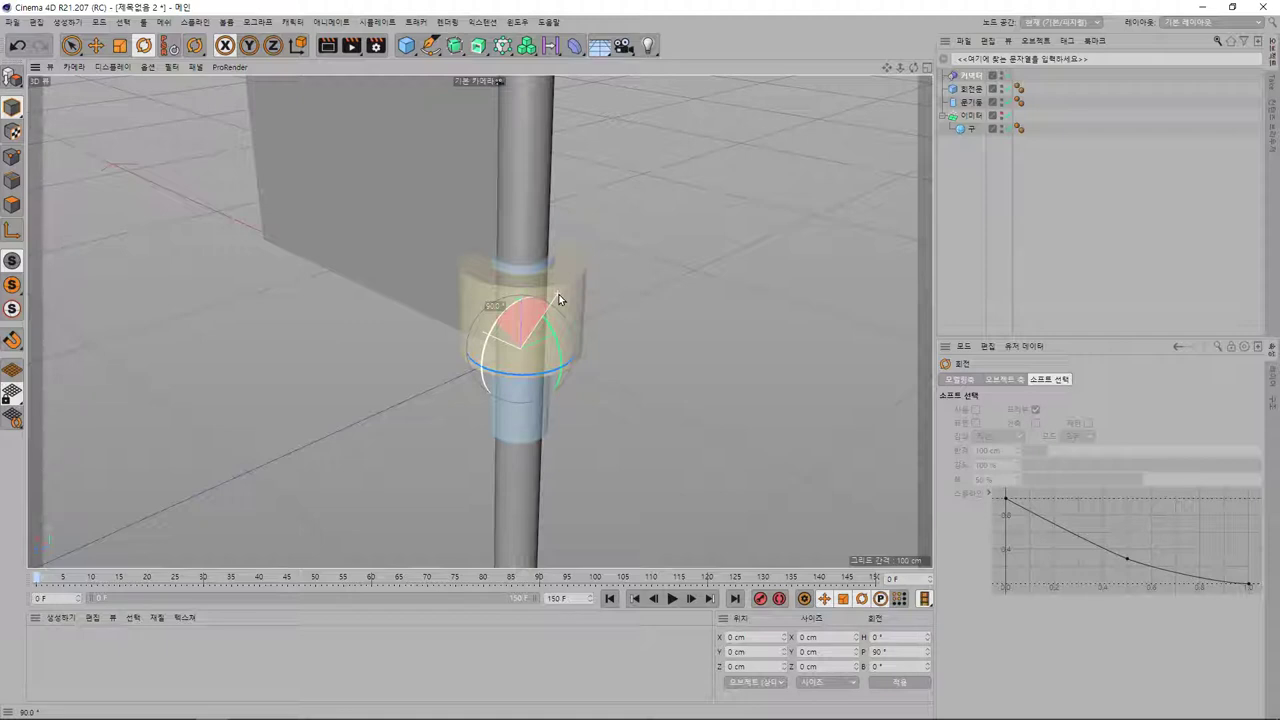
drag(558, 298, 557, 296)
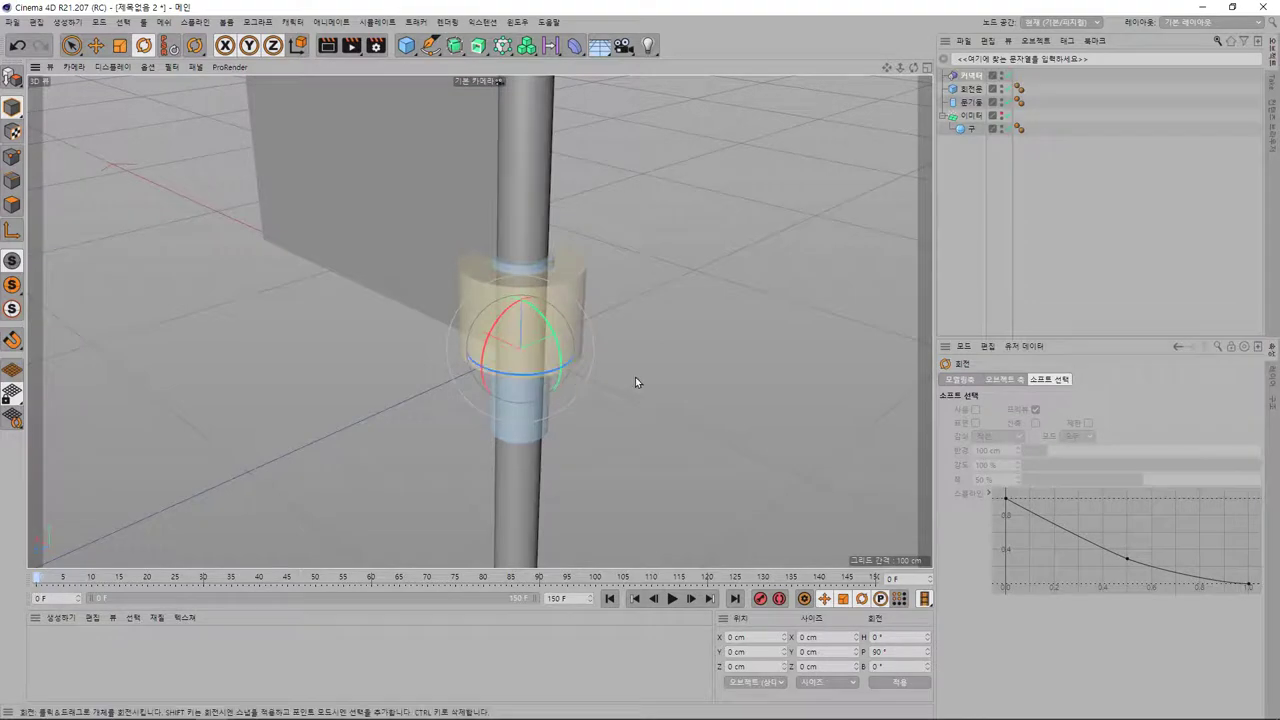
click(95, 45)
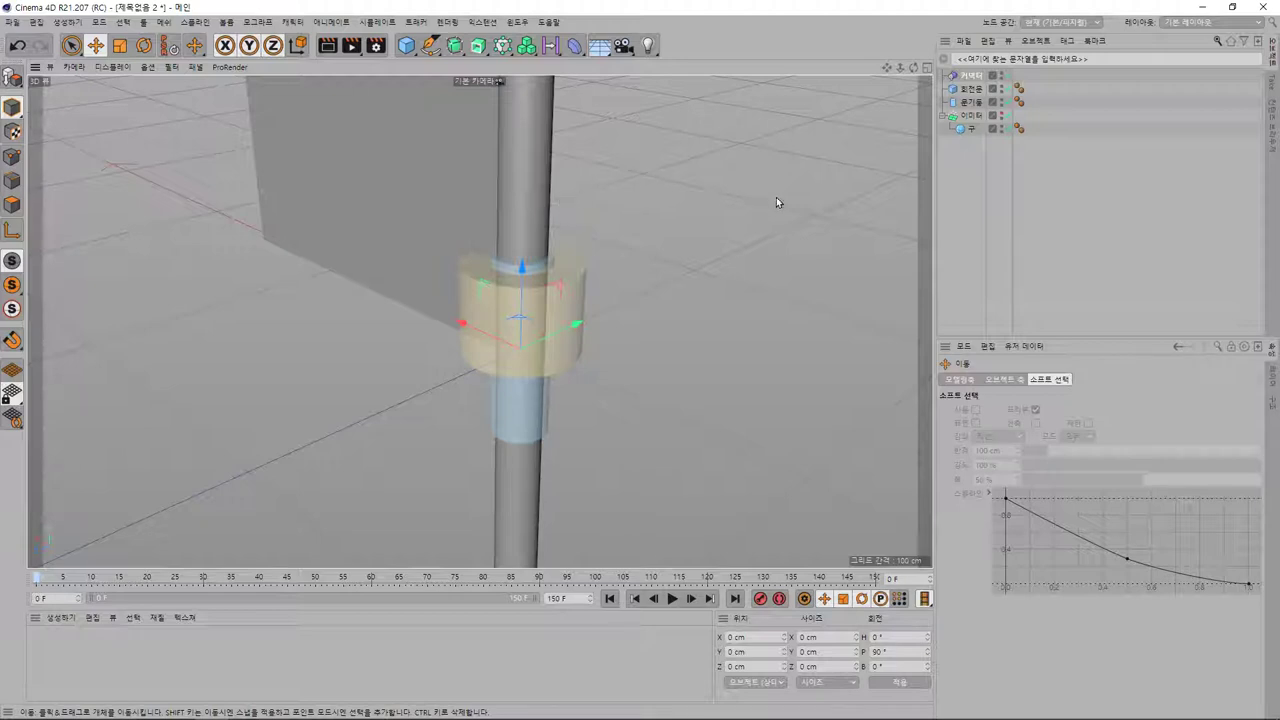
Step: Add a dynamics Spring and set its Type to Angular
click(378, 21)
mouse_move(390, 58)
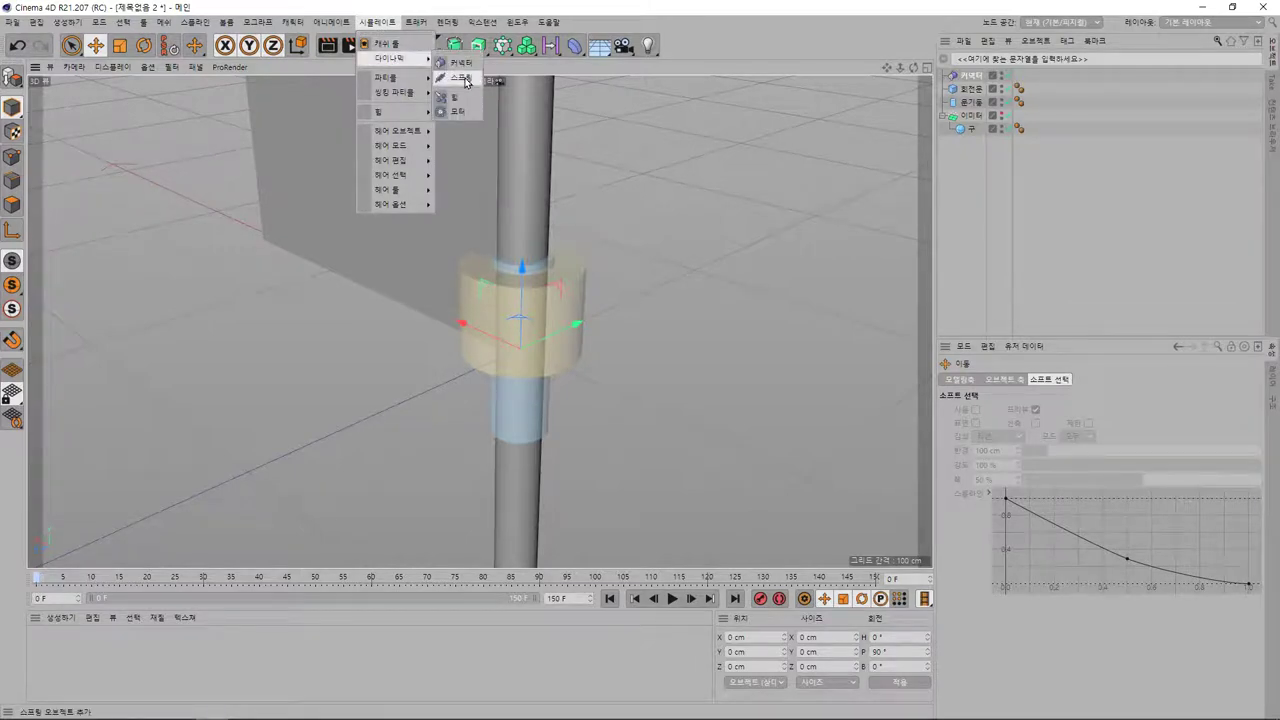
click(462, 79)
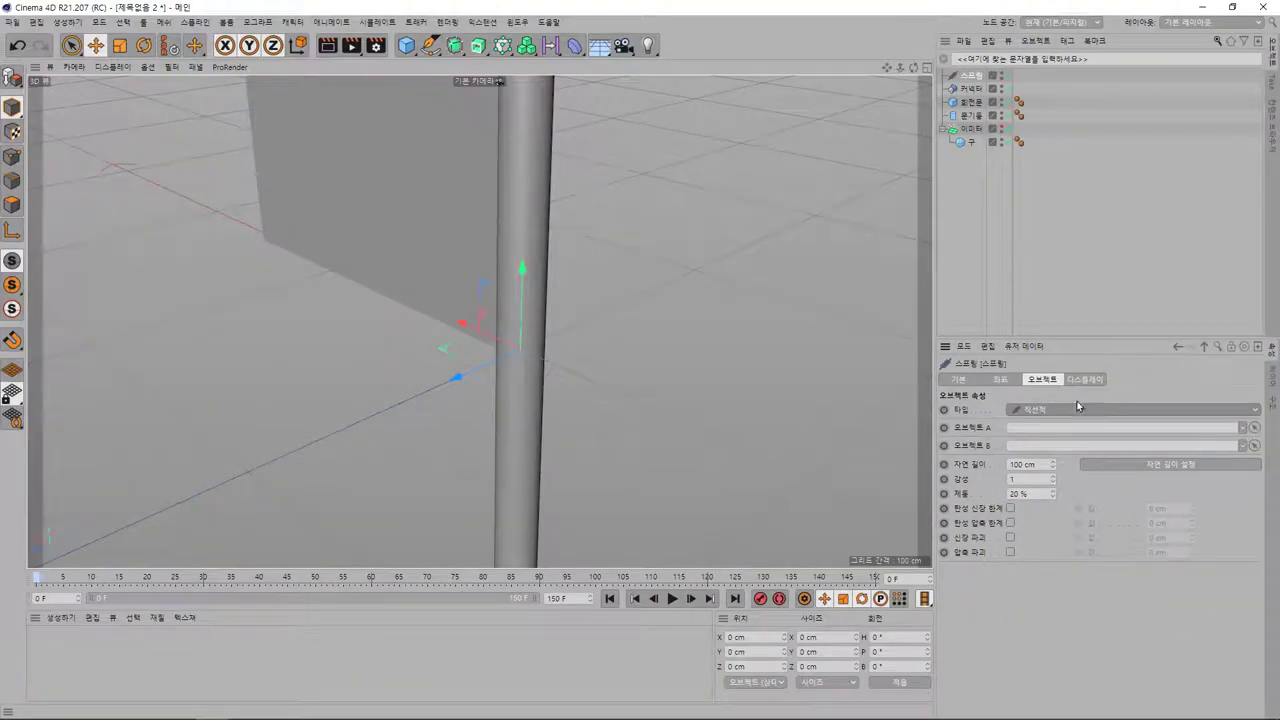
click(1077, 409)
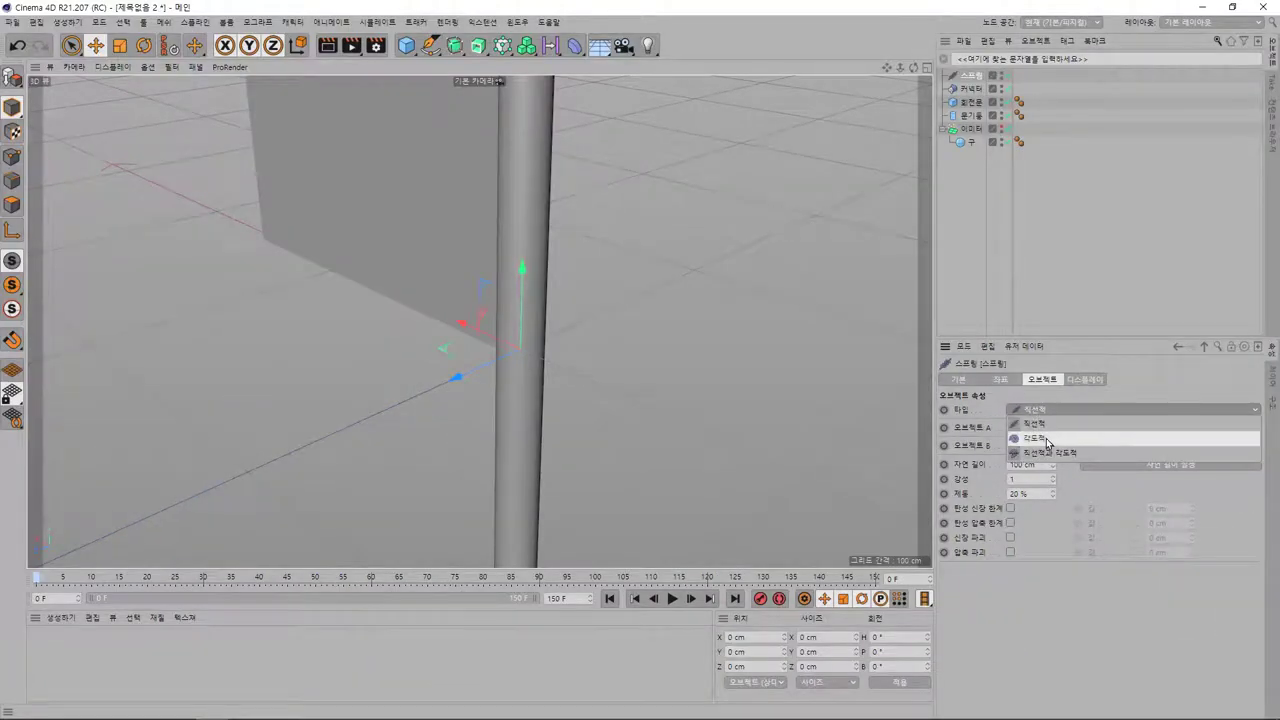
click(1046, 438)
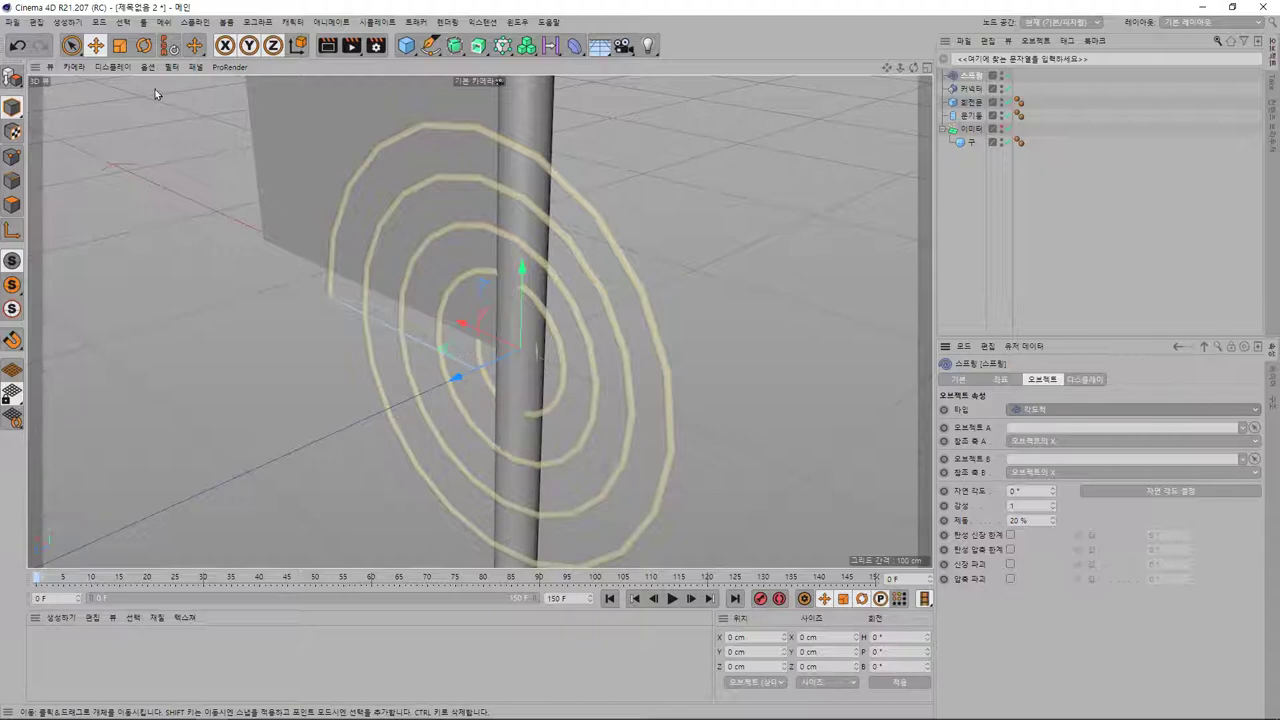
Step: Rotate the spring to P 90° so its spiral lies flat around the pole
key(r)
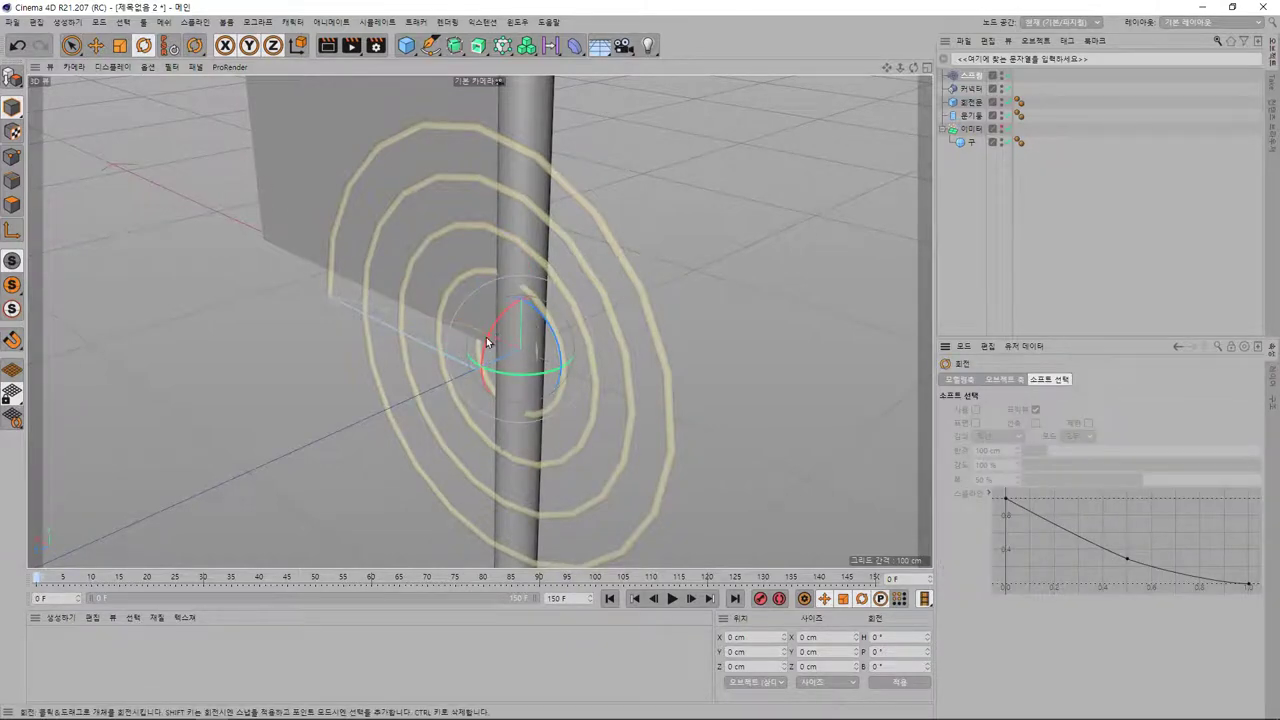
drag(487, 341, 539, 305)
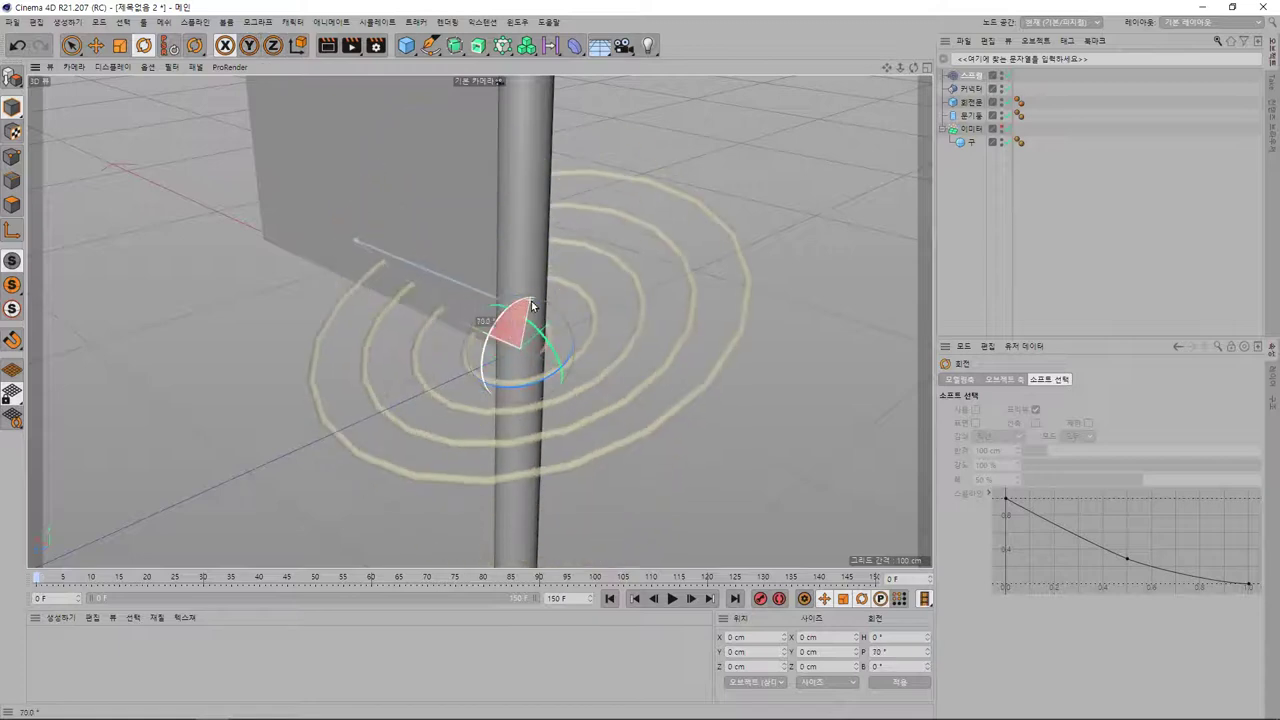
drag(540, 304, 541, 300)
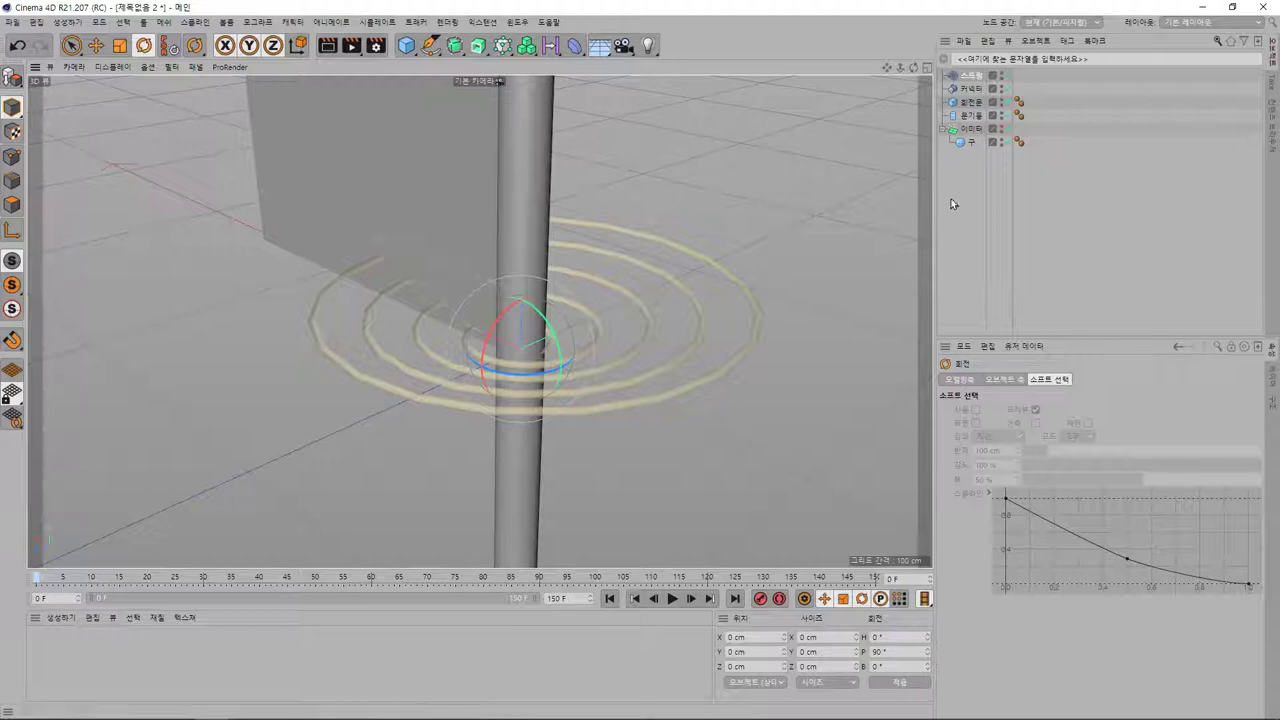
Step: Set the hinge connector's Object A to the 회전륜 panel and Object B to the 문기둥 pole
click(976, 90)
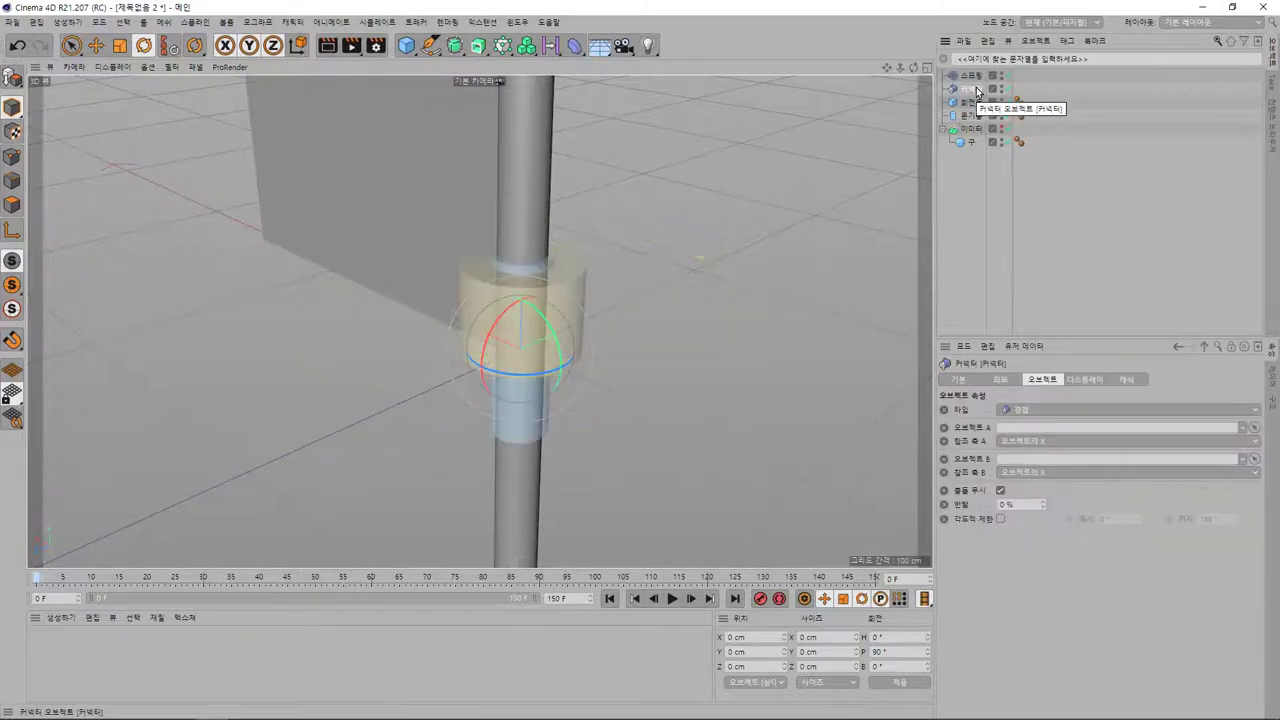
click(974, 77)
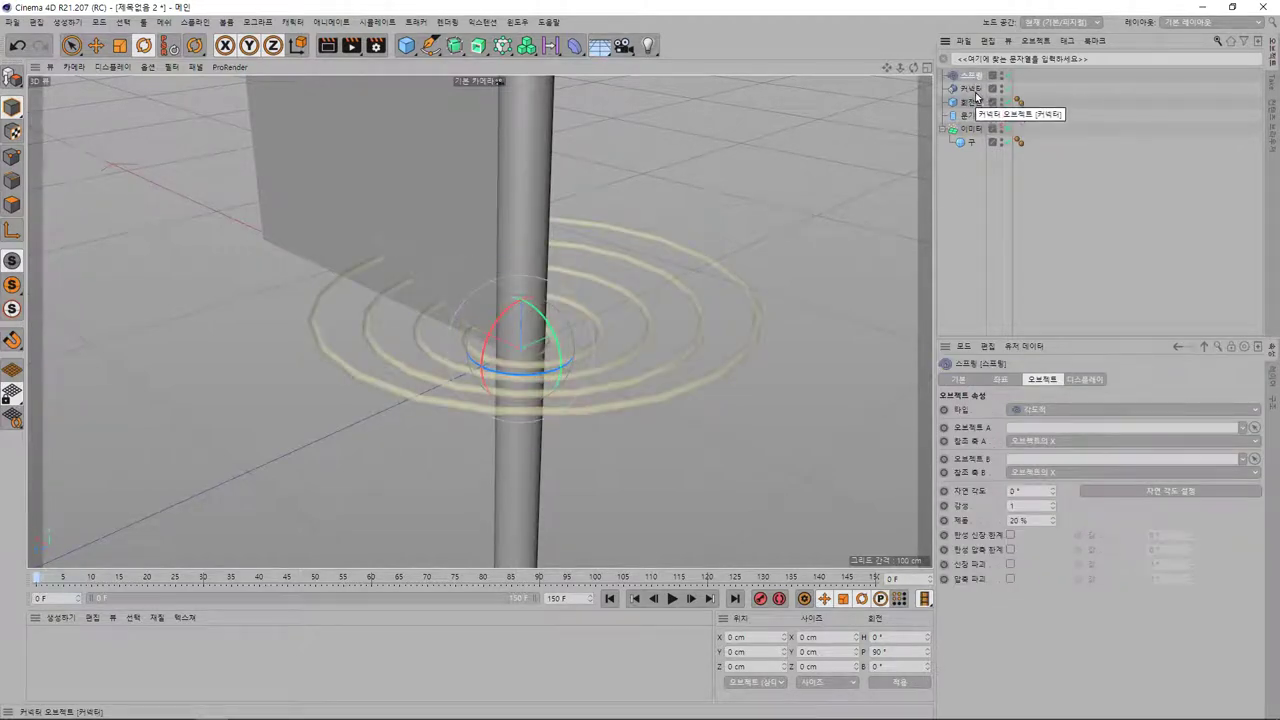
click(976, 90)
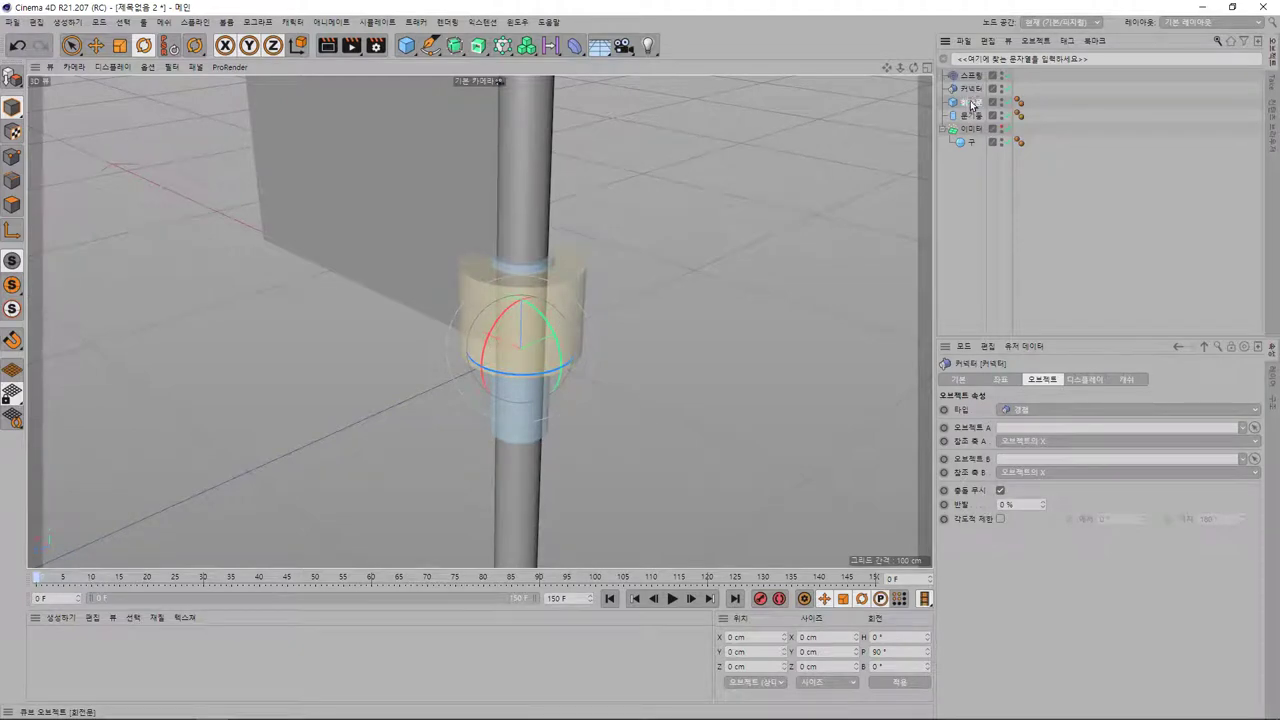
drag(970, 104, 1025, 432)
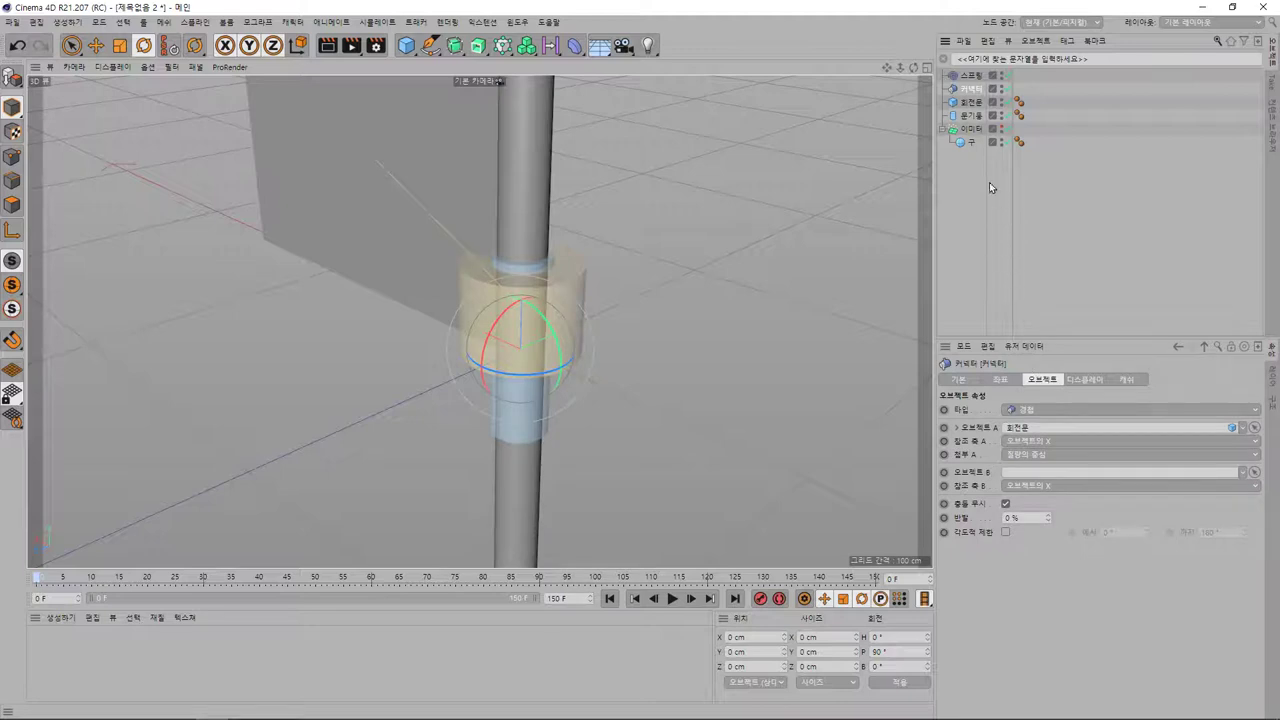
drag(975, 123, 1020, 479)
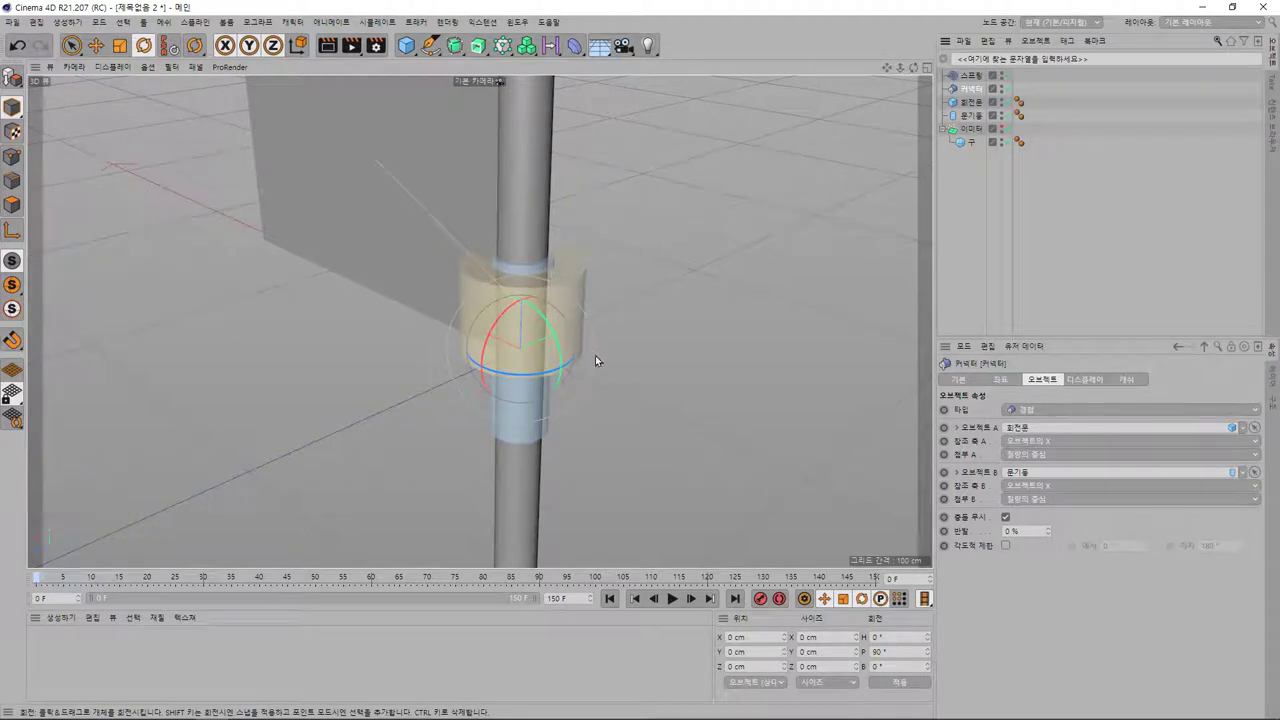
Step: Link the spring with the 회전륜 panel as Object A and 문기둥 as Object B
click(976, 77)
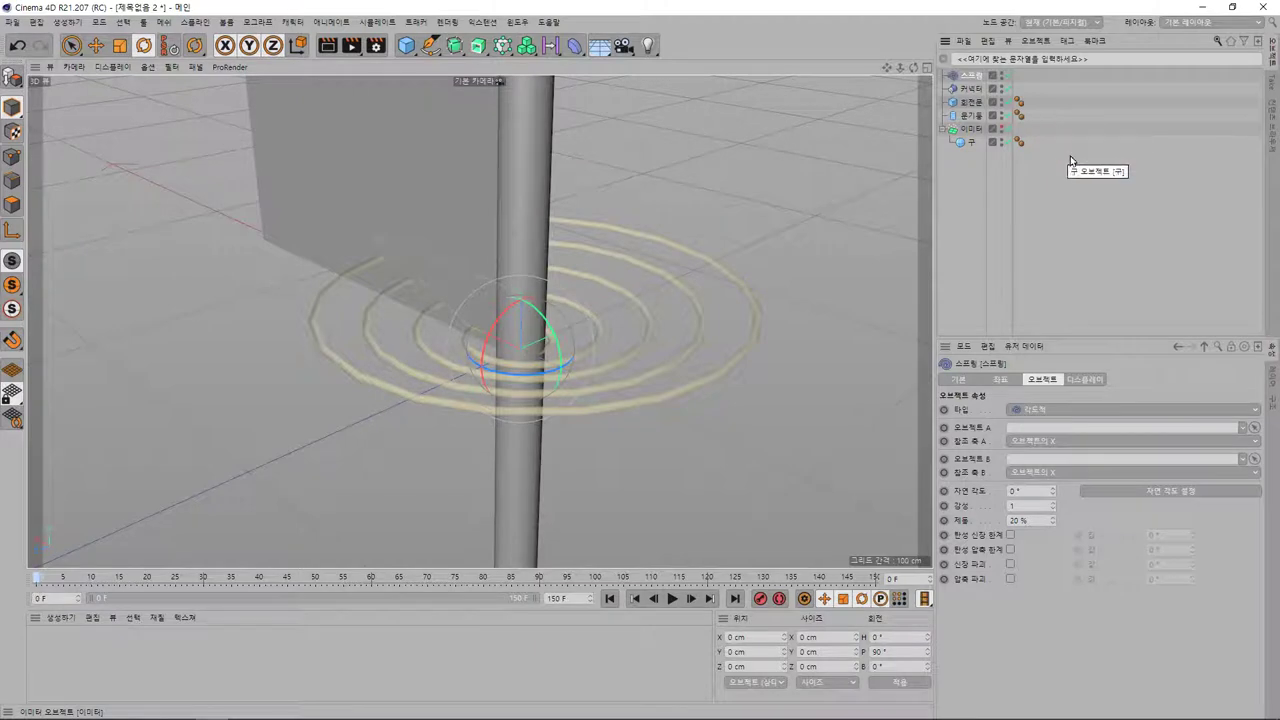
drag(972, 104, 1030, 430)
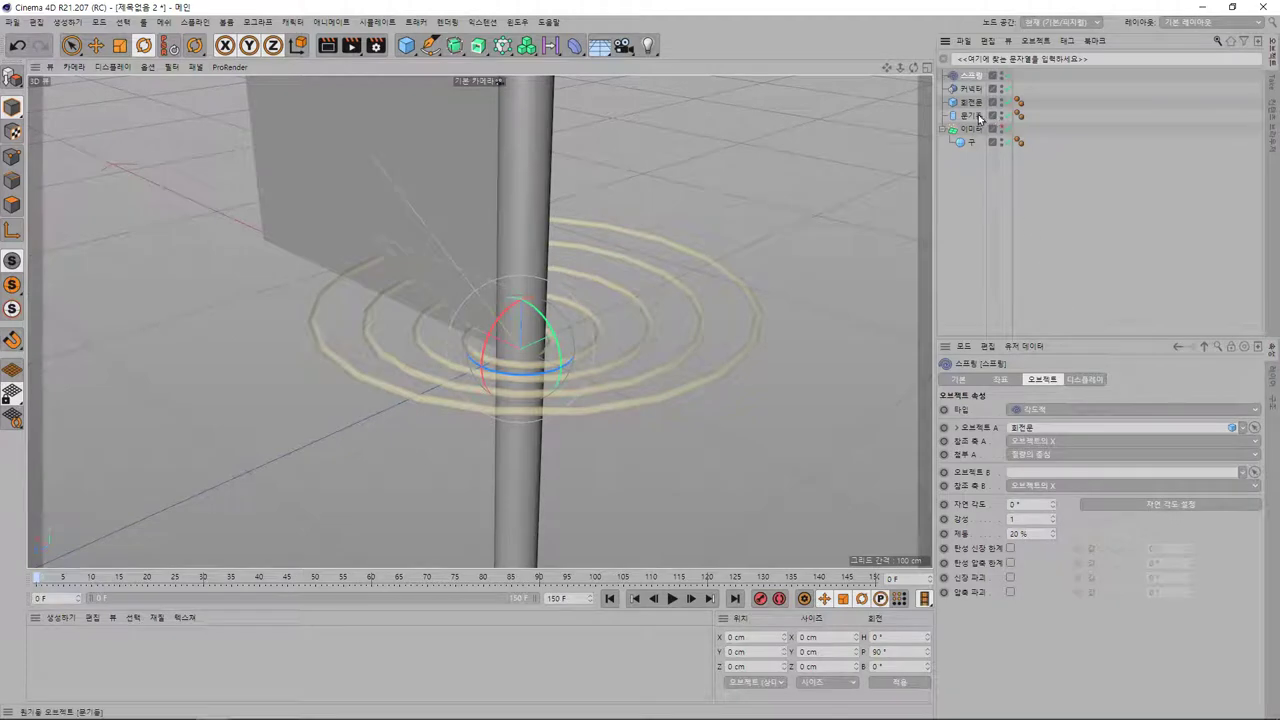
drag(976, 116, 1051, 474)
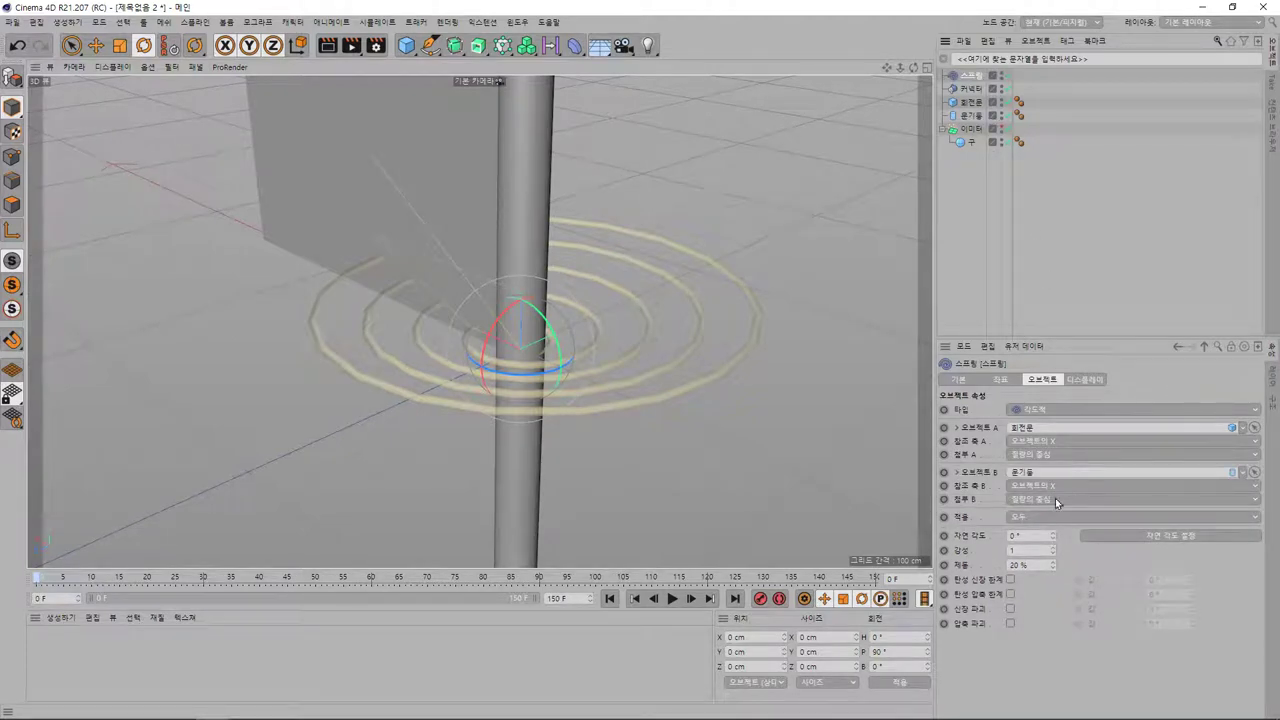
Step: Set the spring's 적용 option to A로만, then back to 모두
click(1045, 516)
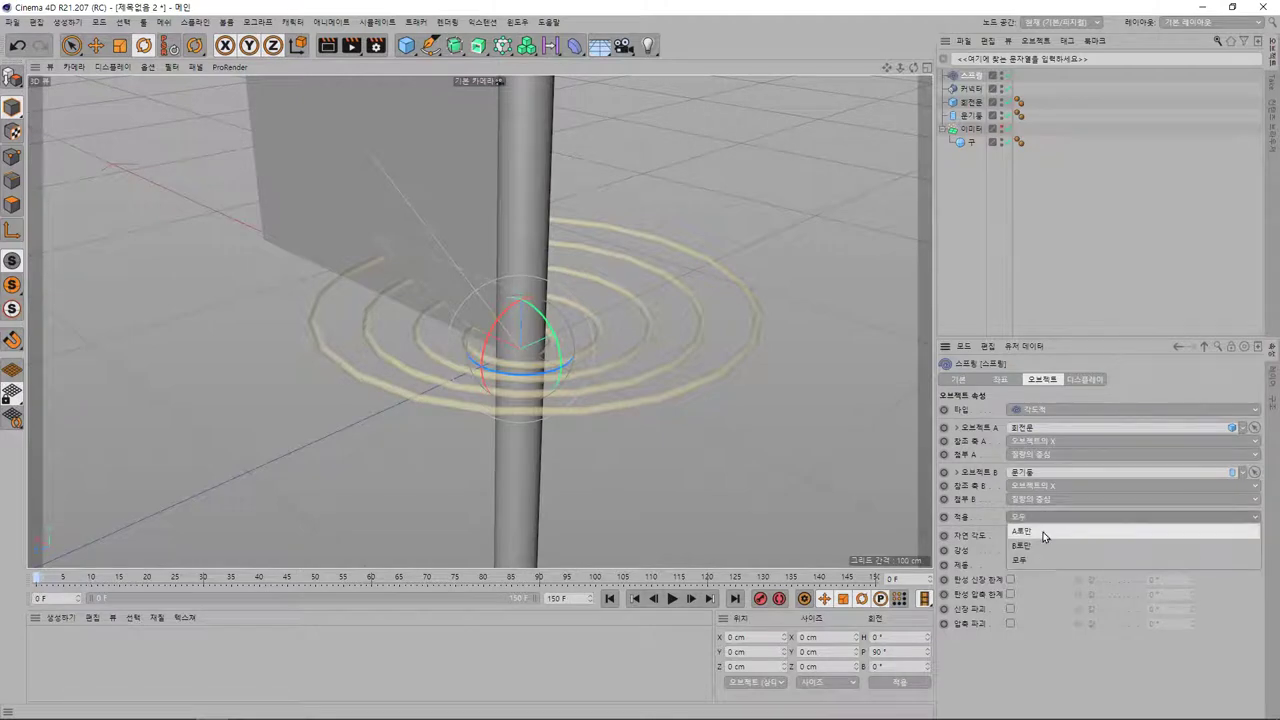
click(1043, 532)
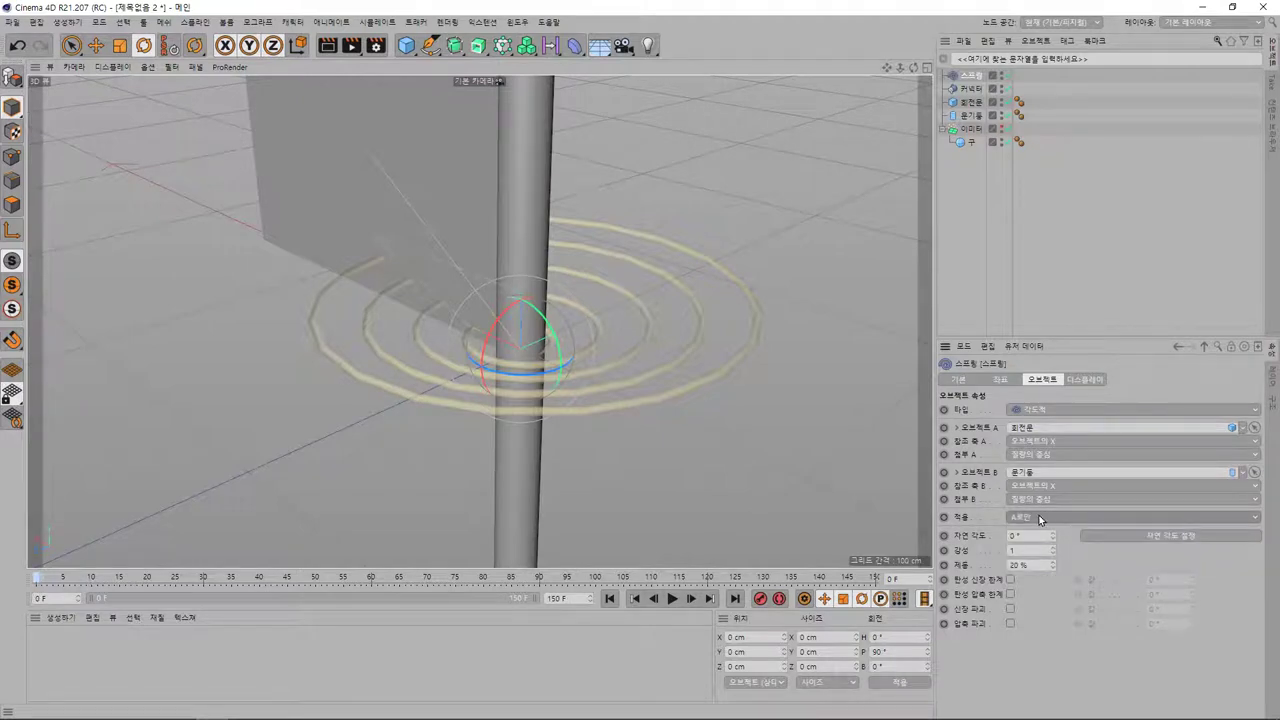
click(1040, 518)
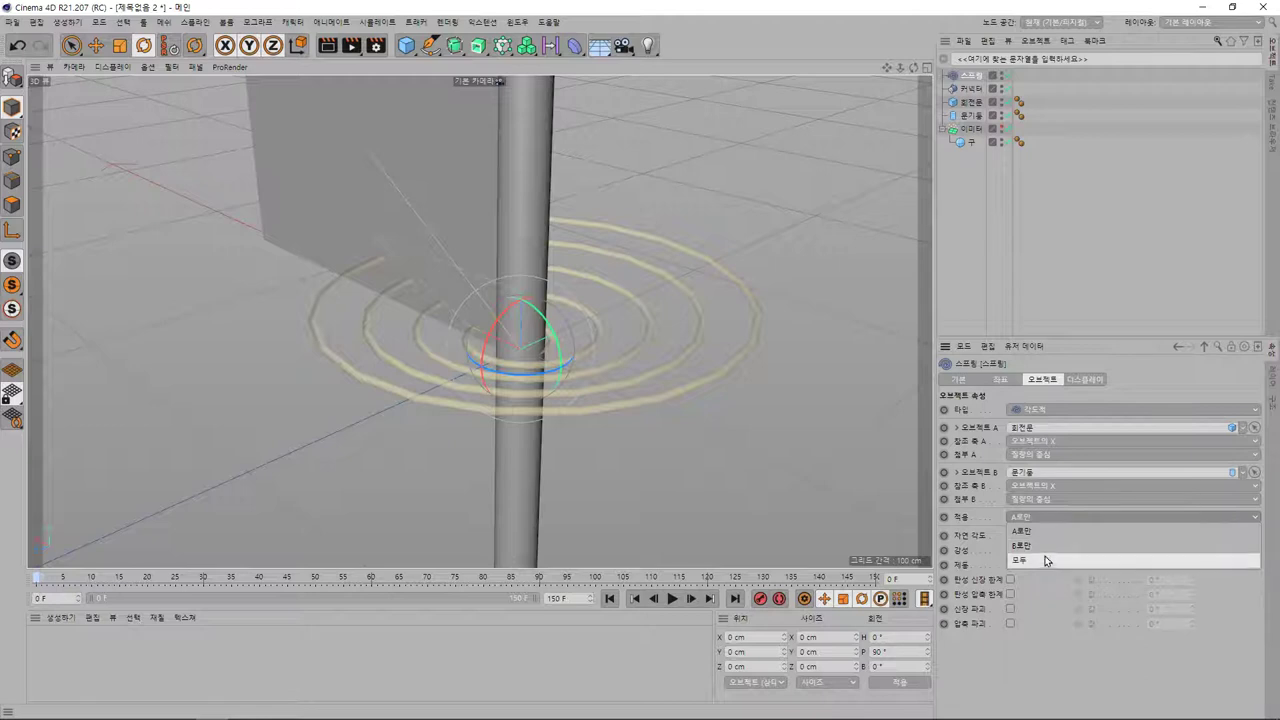
click(1045, 560)
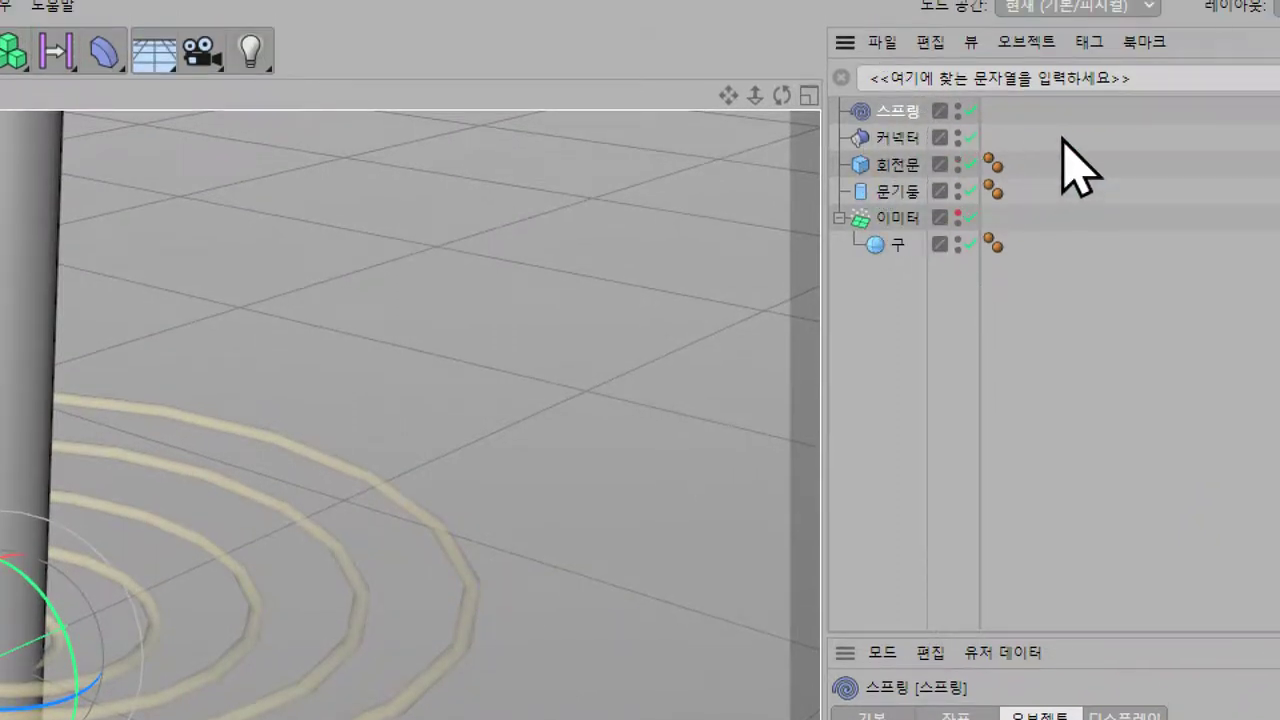
Step: Group the four door-assembly objects under a new null named 왼쪽문
drag(1063, 102, 863, 205)
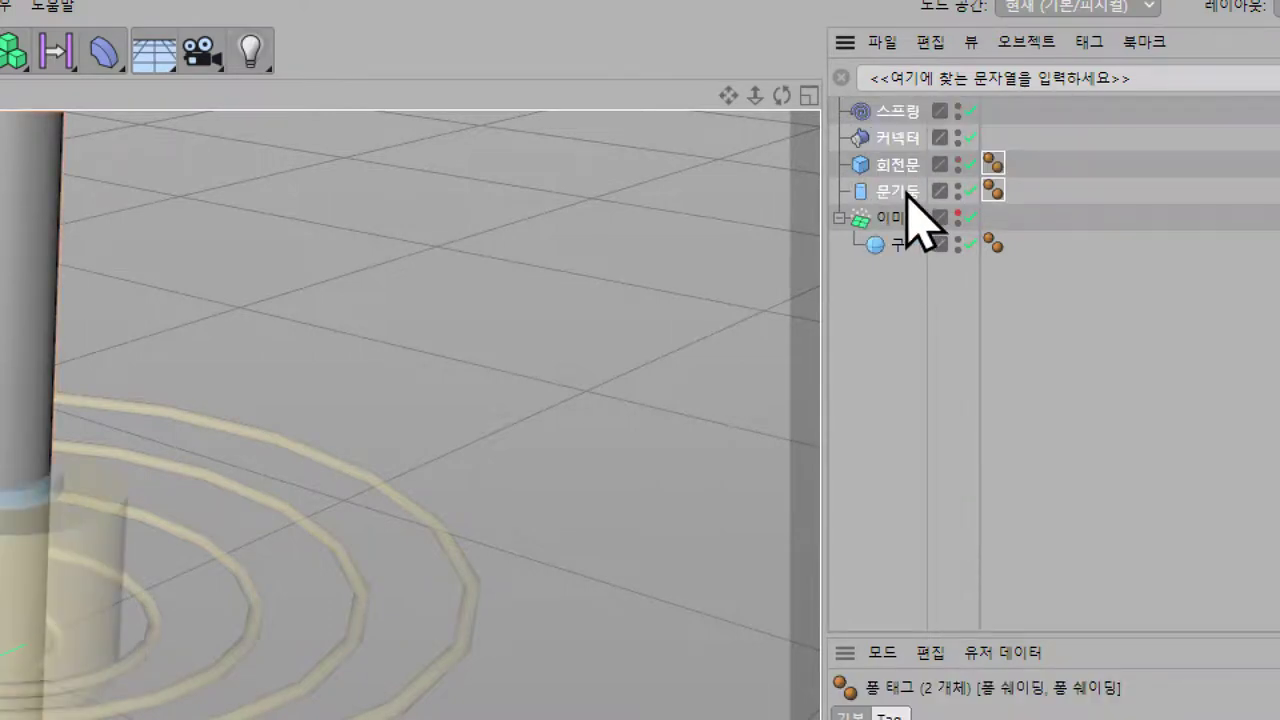
right_click(912, 200)
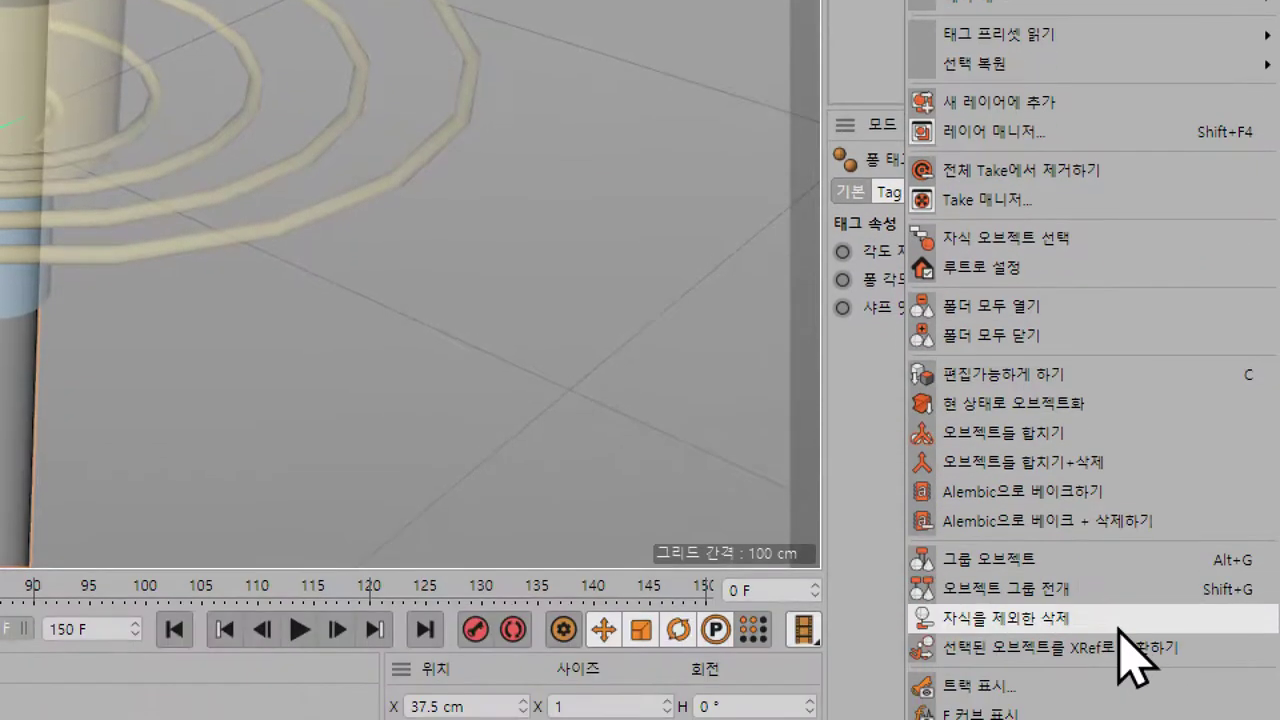
click(1012, 566)
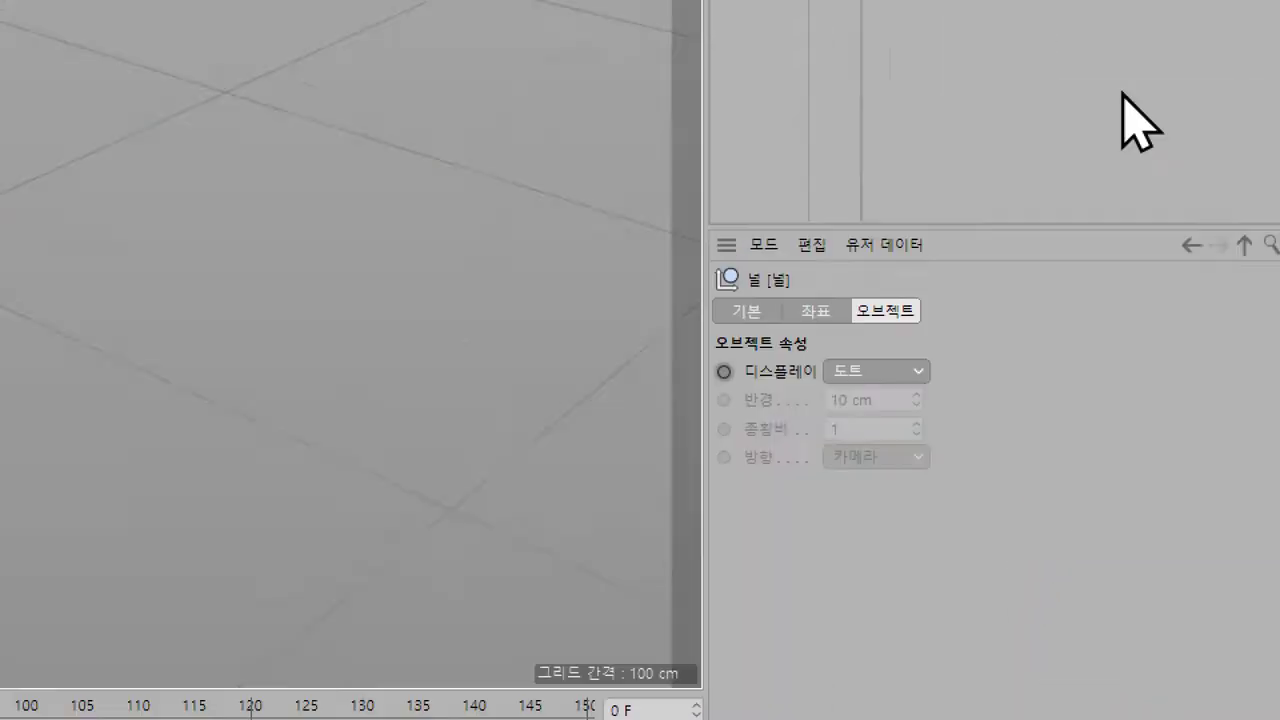
double_click(693, 151)
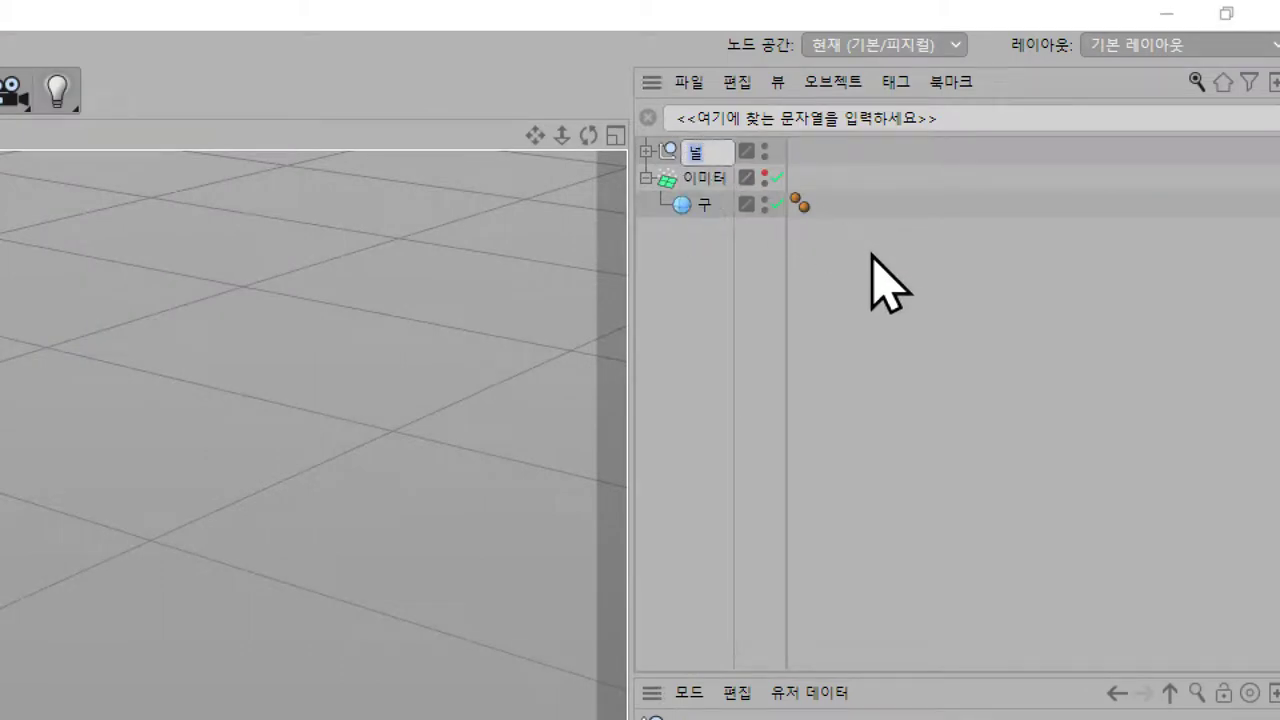
text(왼)
text(쪽문)
key(Return)
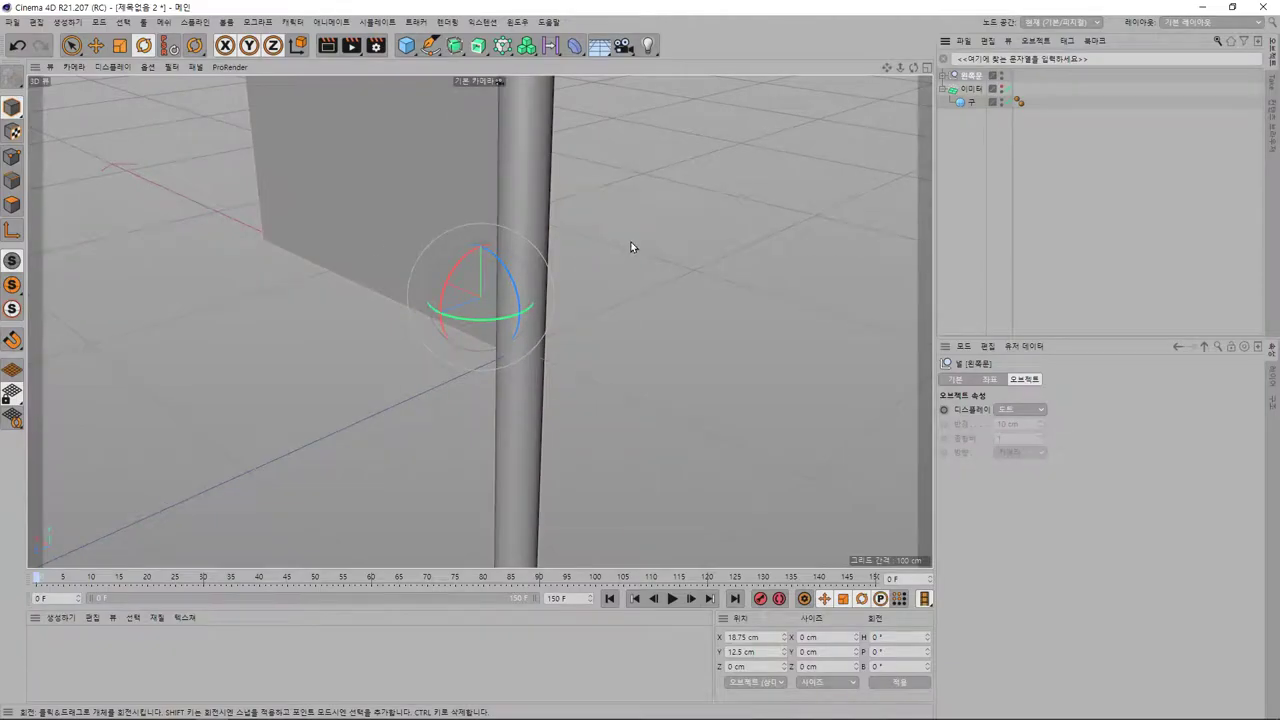
mouse_move(638, 272)
alt+mouse_down()
mouse_move(591, 293)
mouse_move(486, 285)
mouse_move(442, 232)
mouse_move(456, 189)
alt+mouse_up()
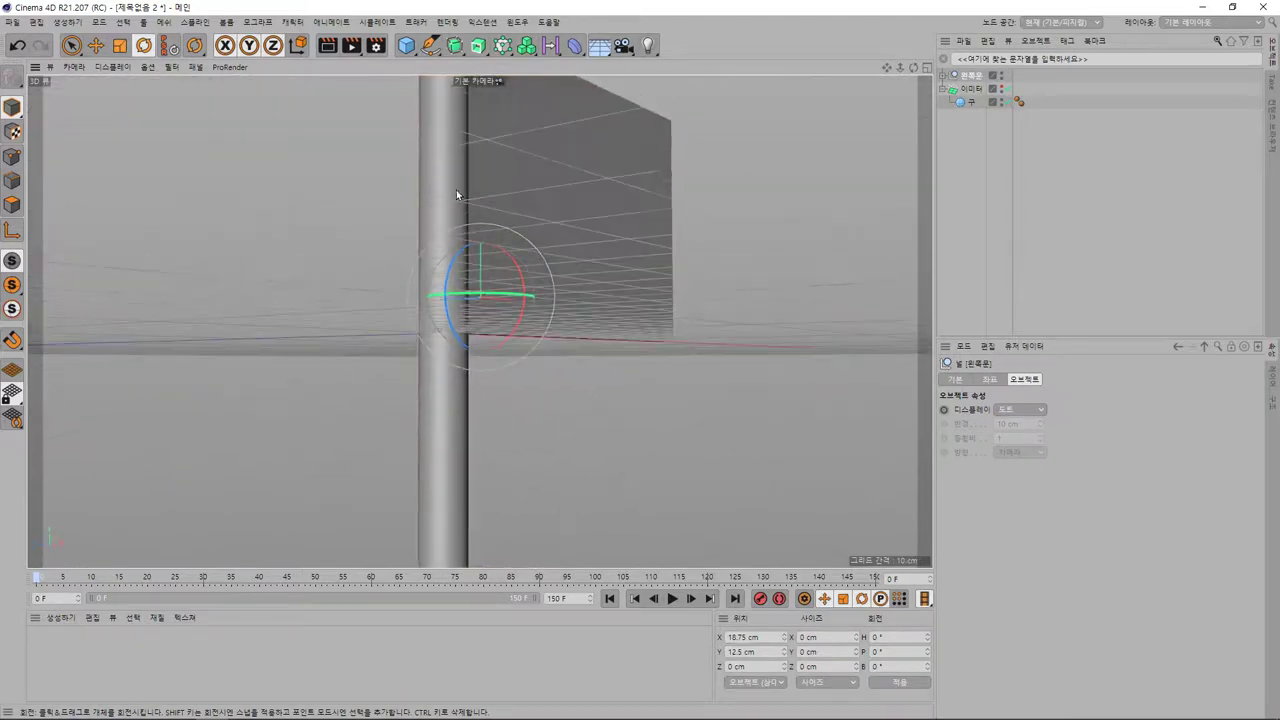
mouse_move(760, 217)
alt+mouse_down()
mouse_move(728, 277)
mouse_move(700, 283)
alt+mouse_up()
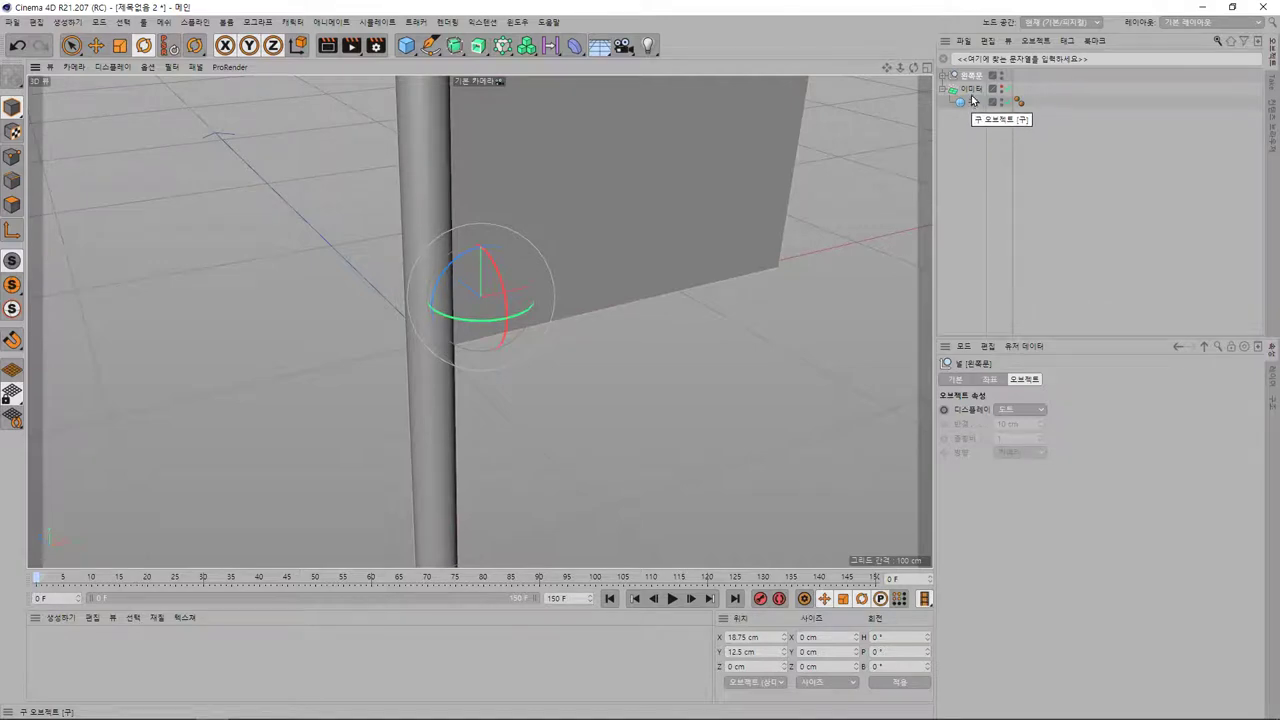
Step: Select the emitter and start playback to watch the sphere particles
click(970, 88)
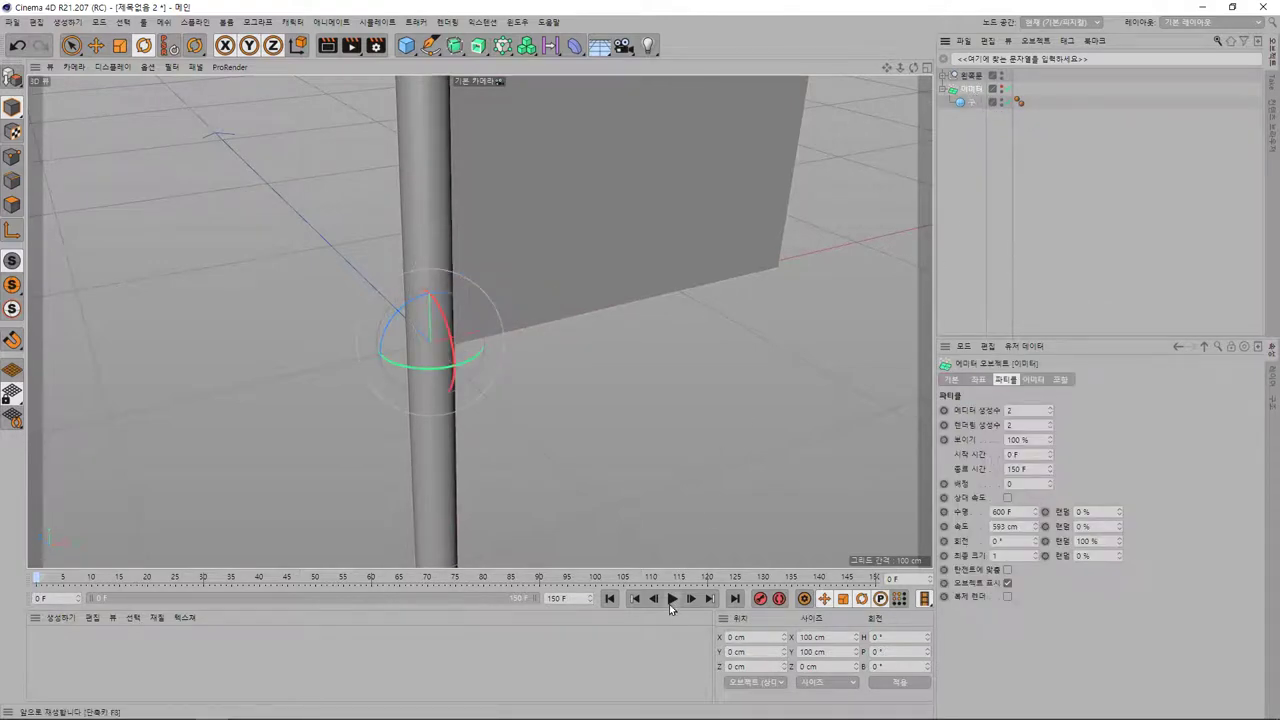
click(671, 599)
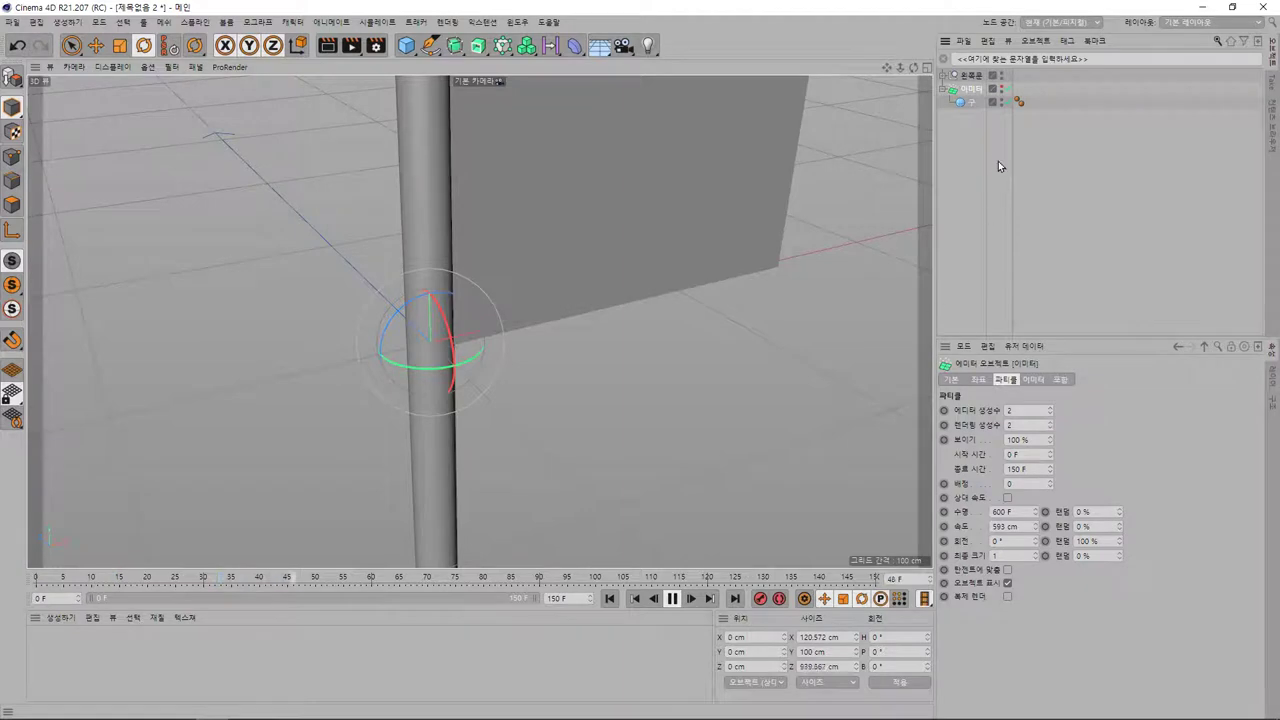
click(1002, 88)
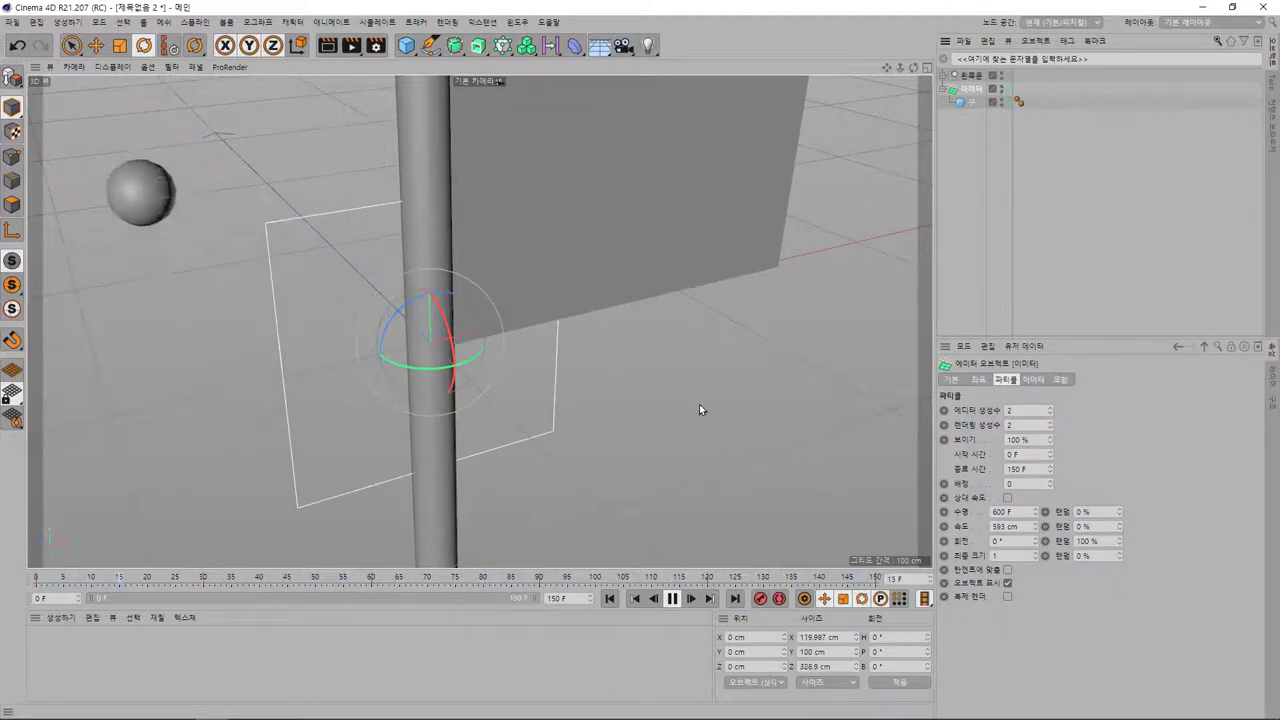
alt+drag(631, 432, 700, 417)
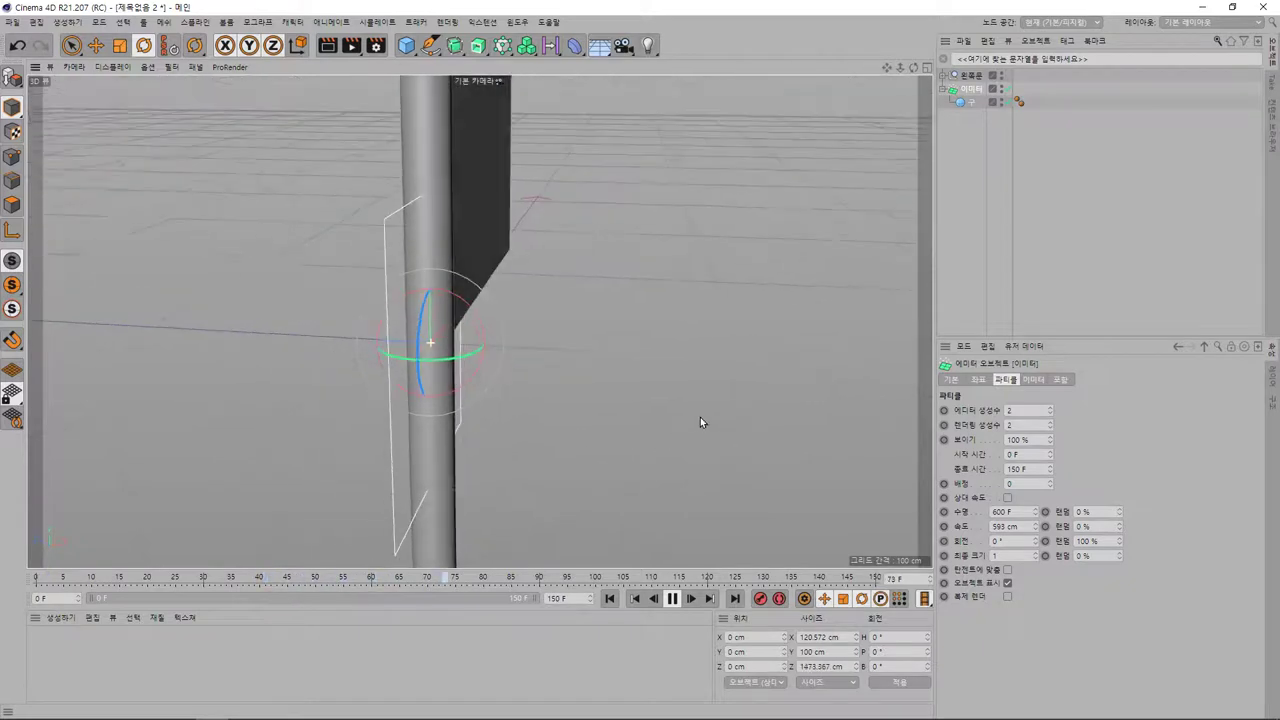
Step: Move the emitter beside the sign panel to about X 98.4, Y 67.5, Z -124.8 cm
key(e)
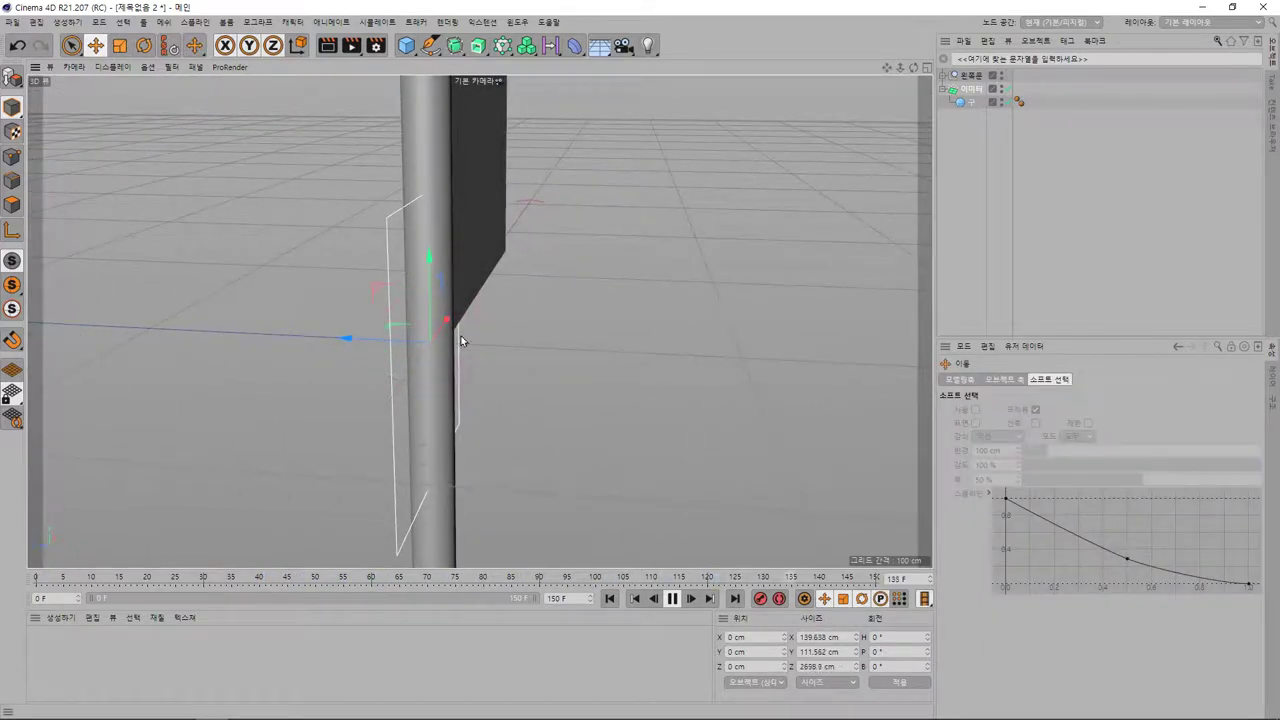
mouse_move(351, 340)
mouse_down()
mouse_move(721, 369)
mouse_move(809, 354)
mouse_move(786, 160)
mouse_up()
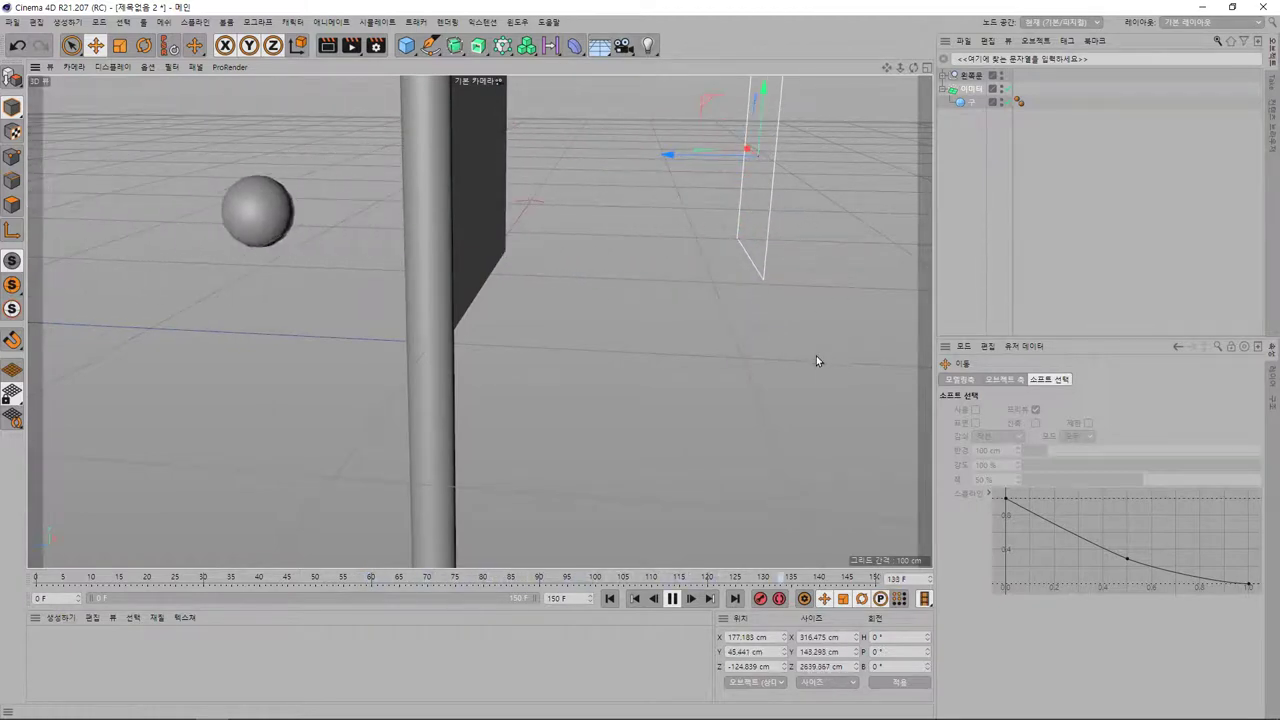
mouse_move(814, 357)
alt+mouse_down()
mouse_move(806, 371)
mouse_move(686, 394)
mouse_move(665, 346)
mouse_move(674, 321)
alt+mouse_up()
drag(828, 159, 685, 168)
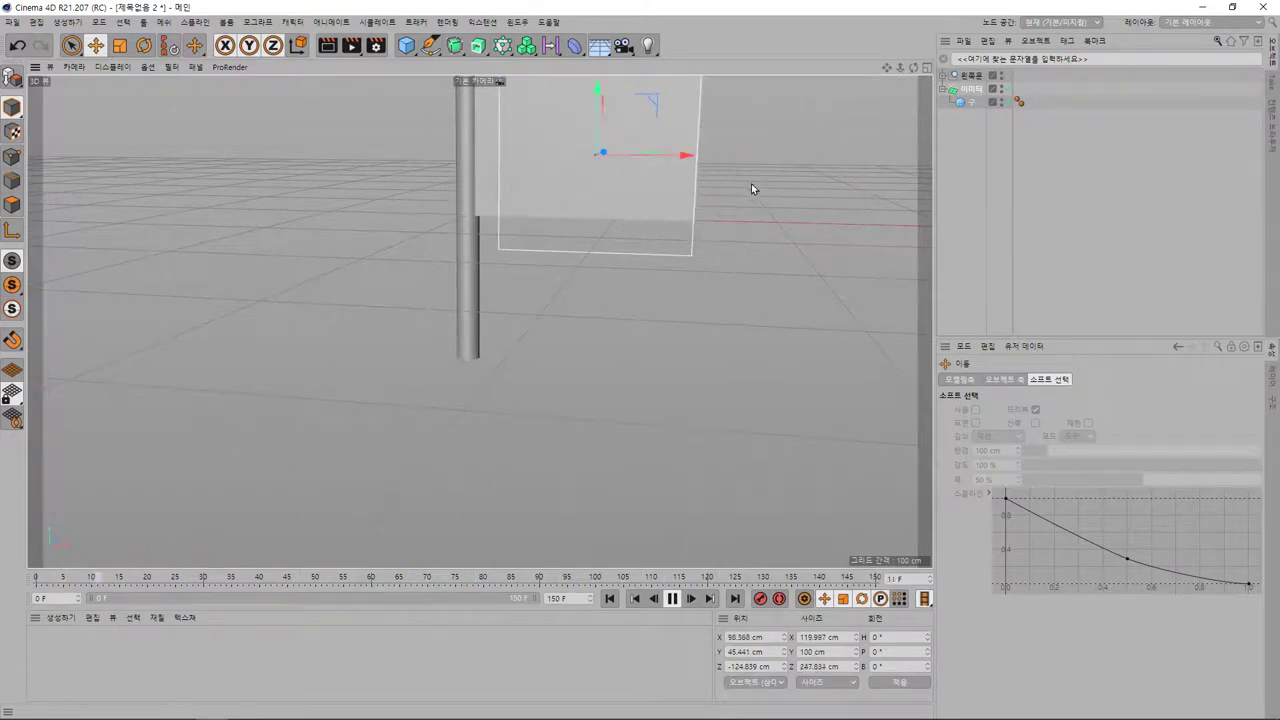
mouse_move(760, 194)
alt+mouse_down()
mouse_move(747, 324)
mouse_move(759, 323)
alt+mouse_up()
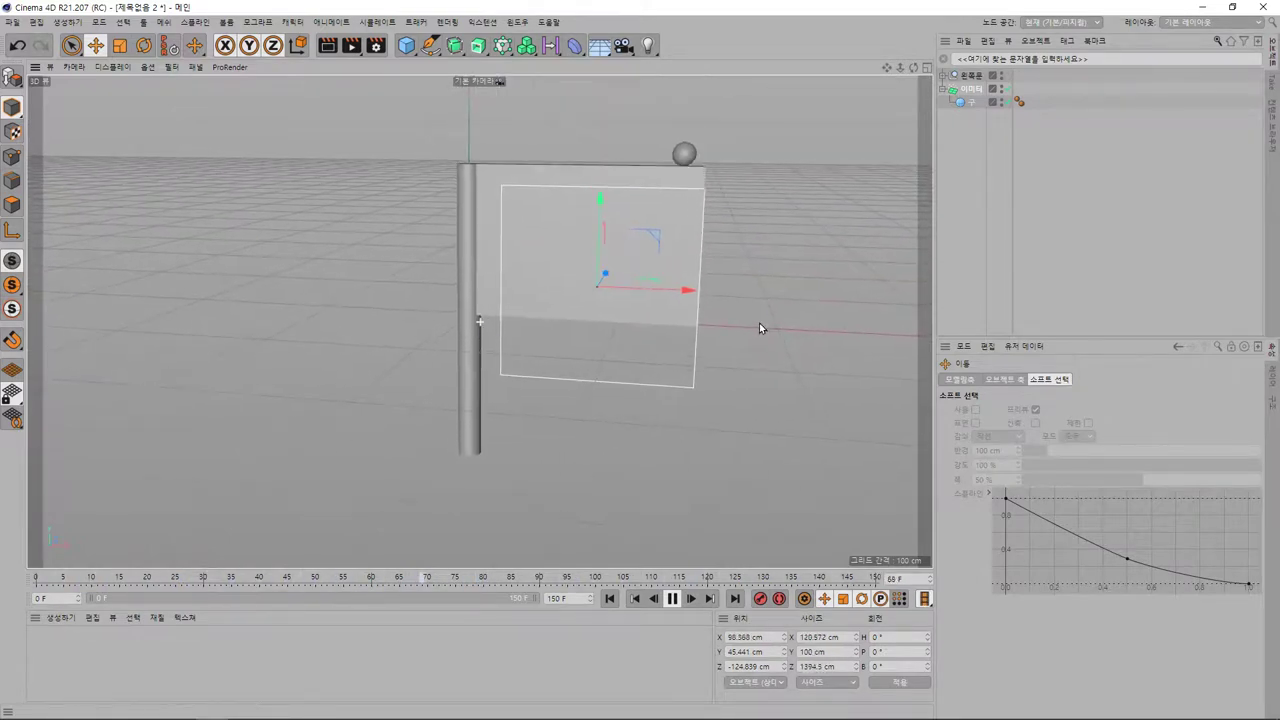
drag(601, 195, 597, 151)
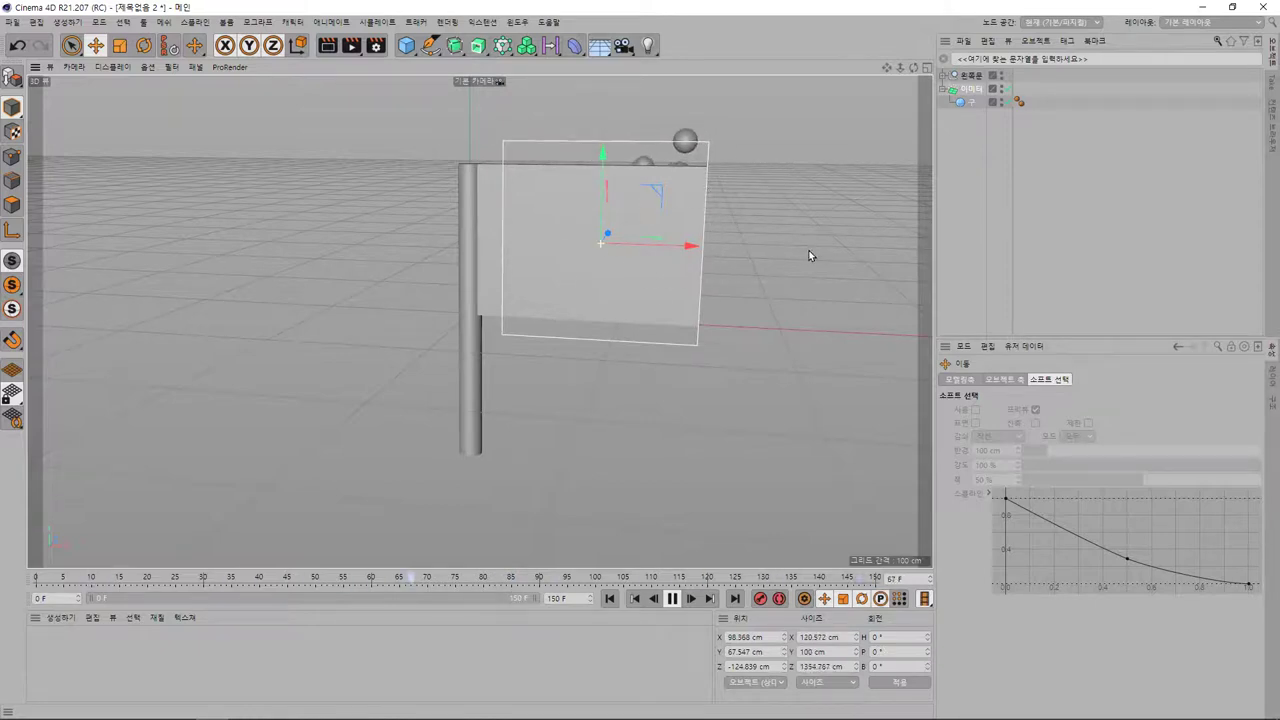
alt+drag(809, 257, 665, 281)
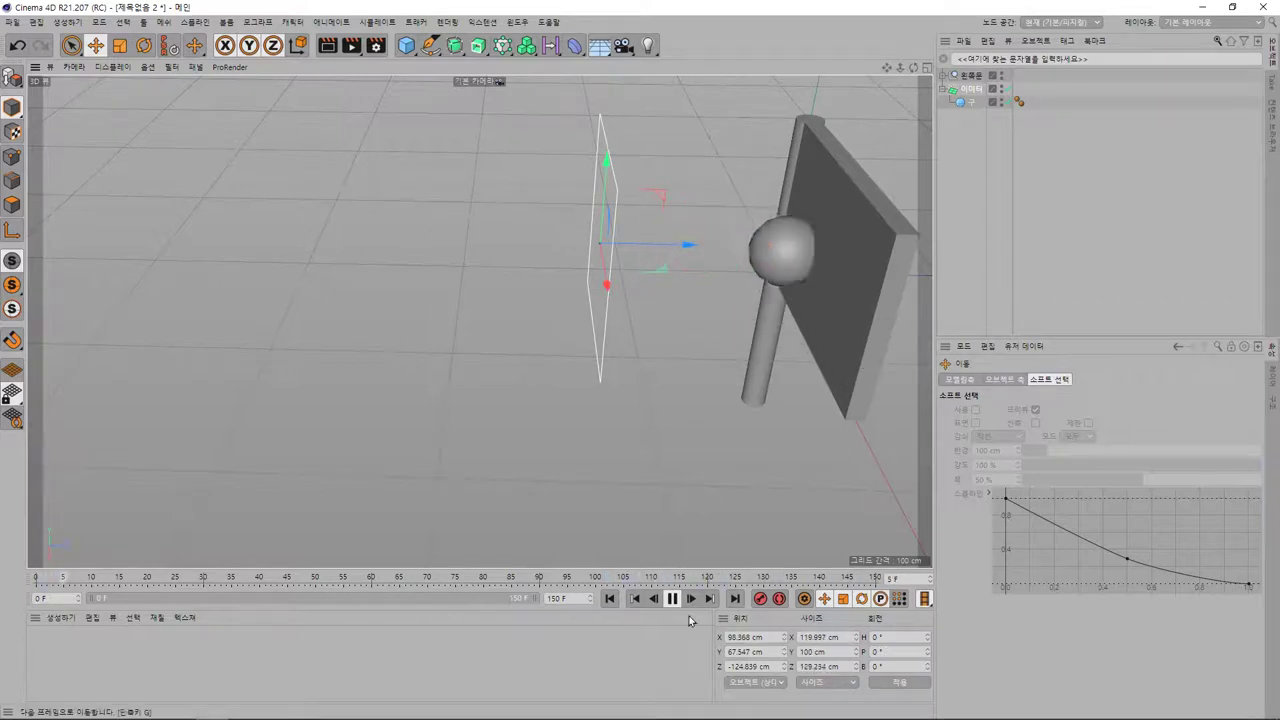
Step: Return to frame 0 and give the particle sphere a Rigid Body dynamics tag
click(610, 598)
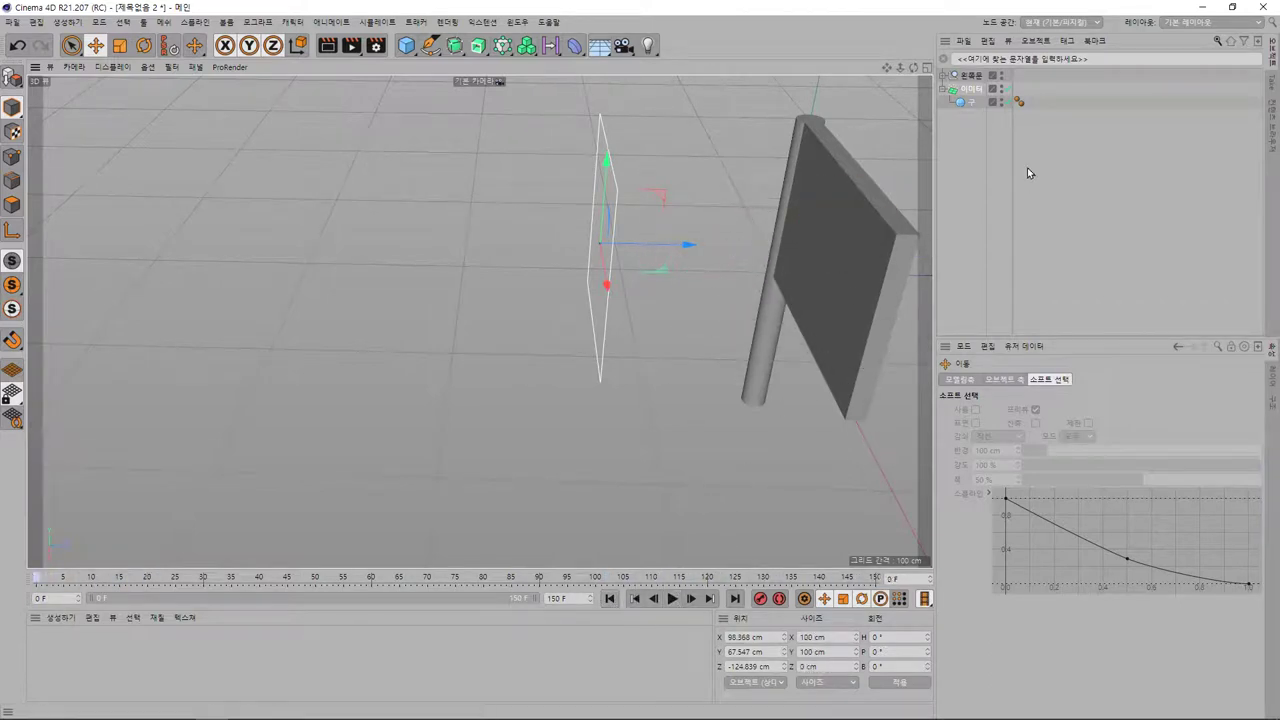
click(972, 102)
click(1066, 41)
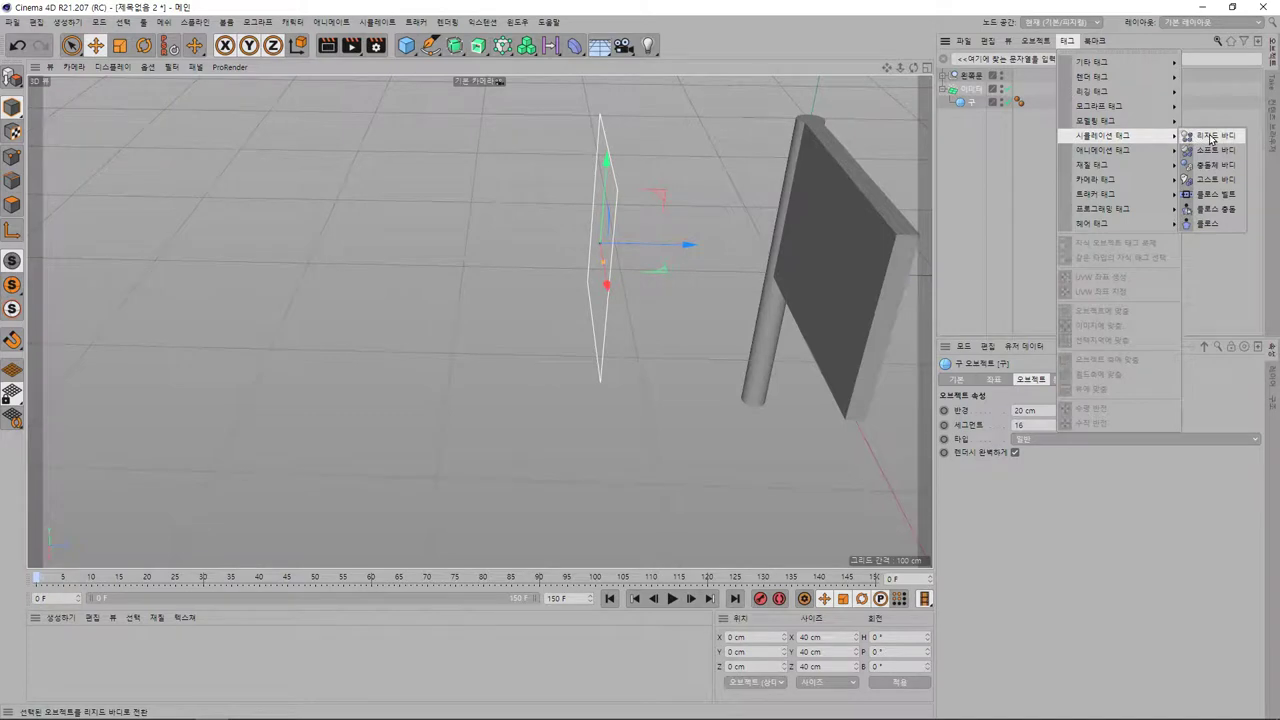
click(1211, 137)
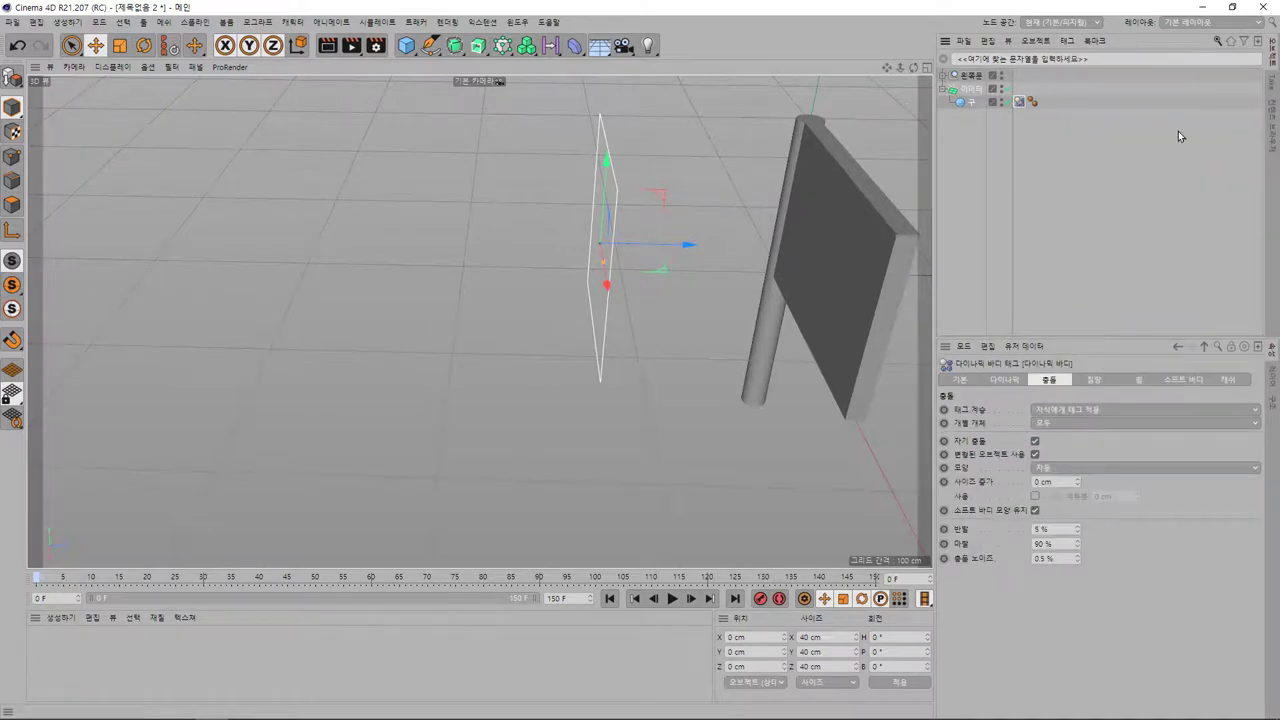
Step: Add a Rigid Body tag to the 회전문 door panel and play the simulation
click(943, 77)
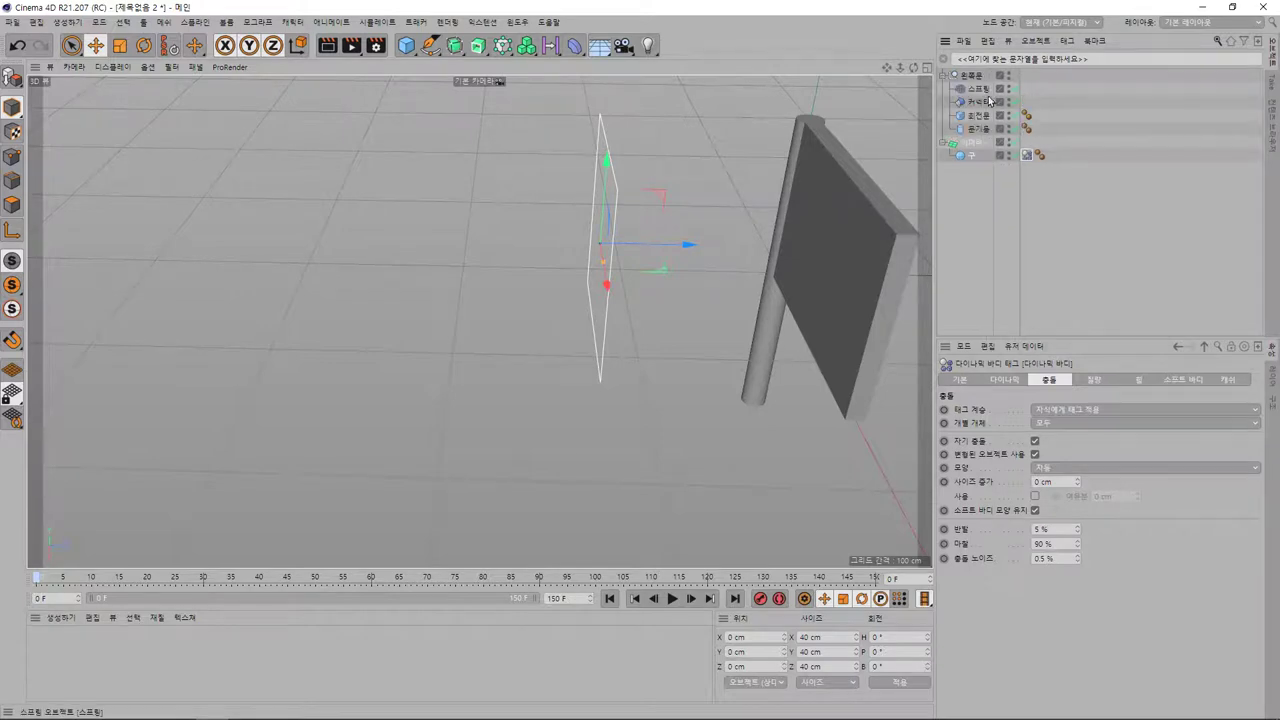
click(984, 118)
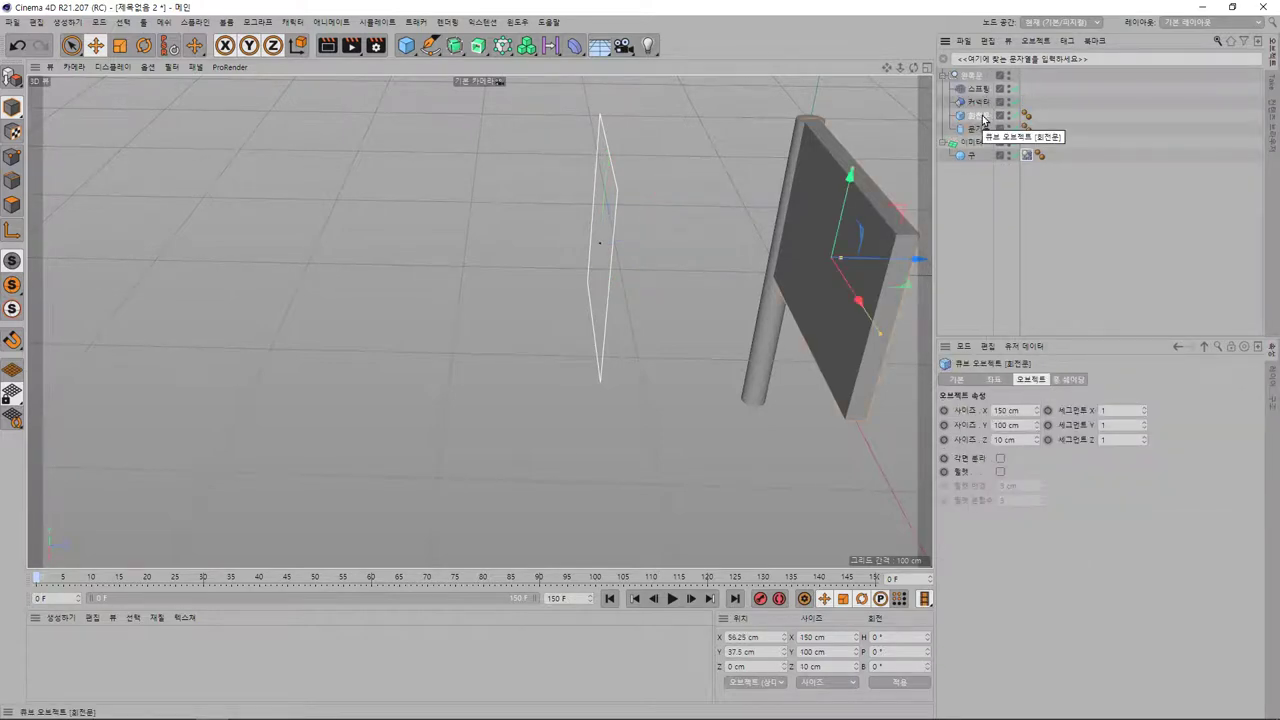
click(1068, 41)
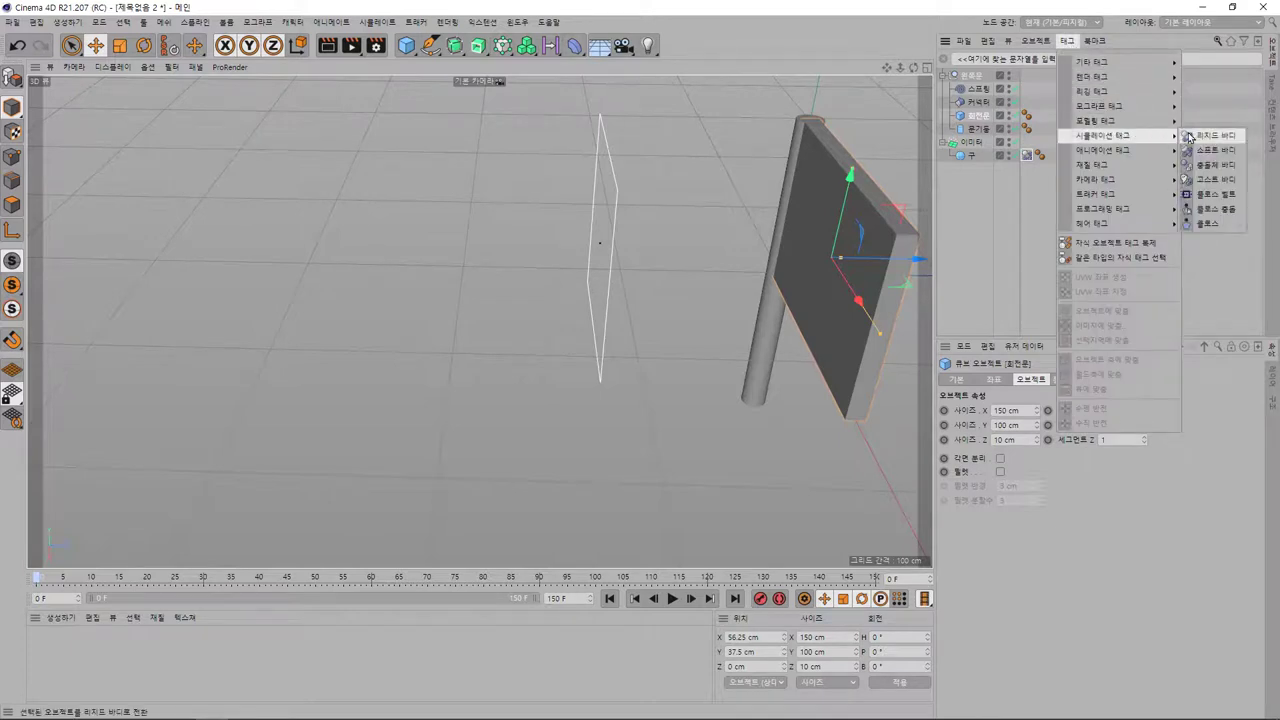
click(1207, 137)
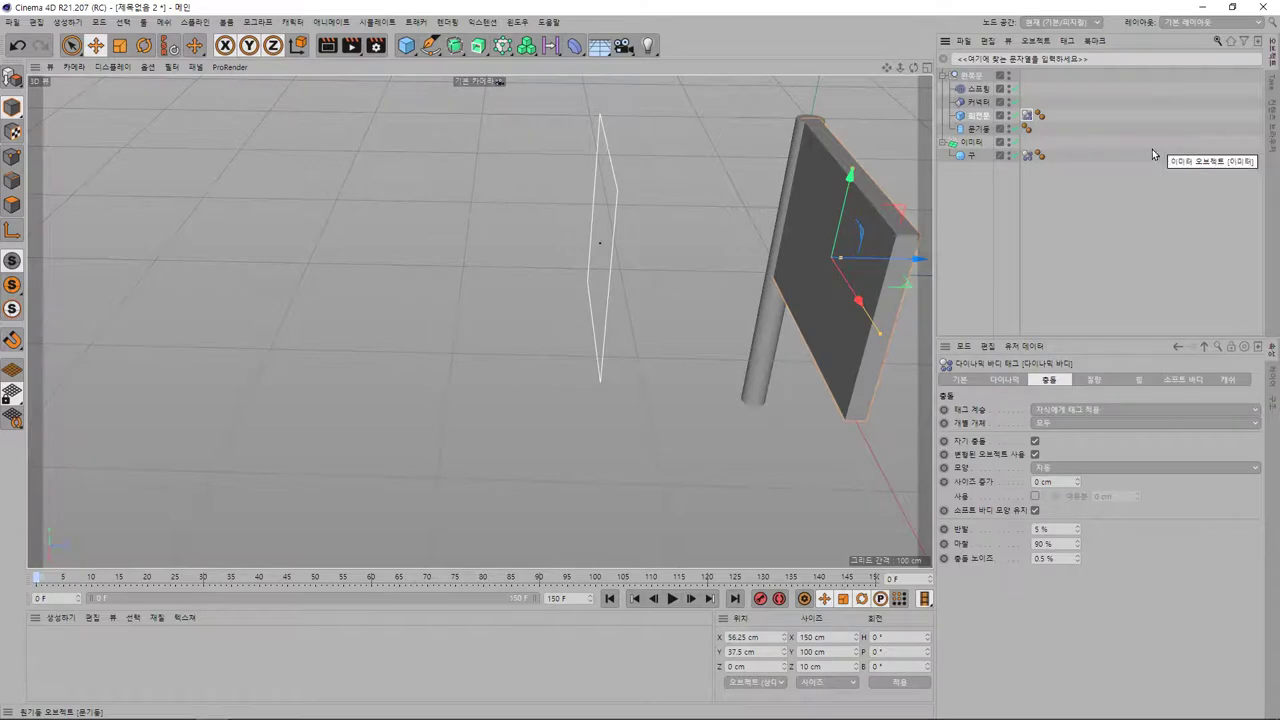
click(673, 599)
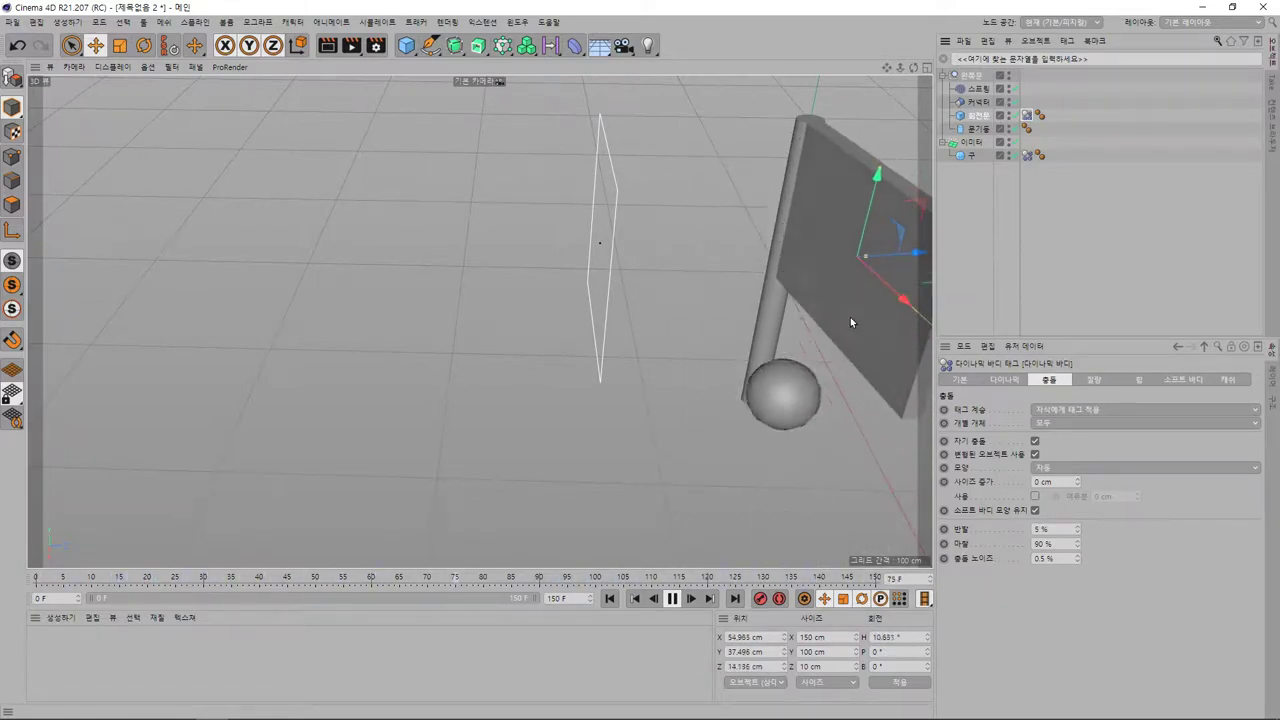
Step: Raise the emitter's particle Speed to 1152 cm
alt+drag(763, 341, 494, 360)
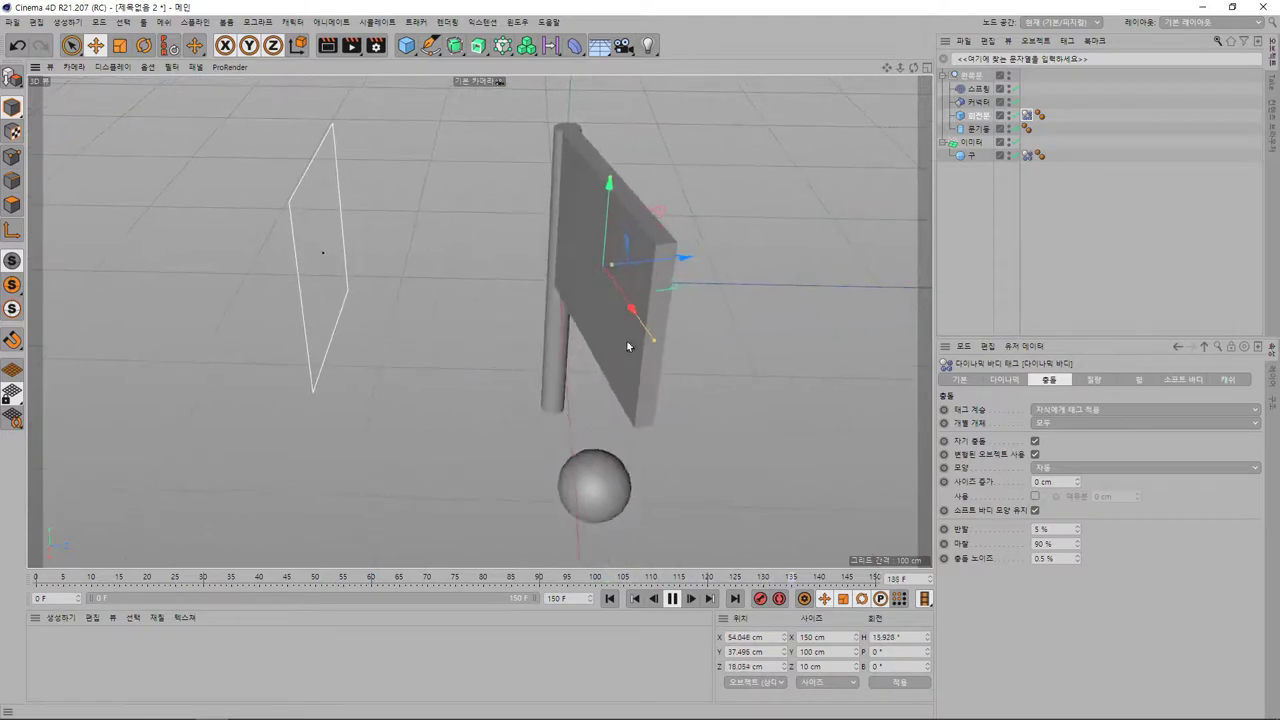
click(971, 142)
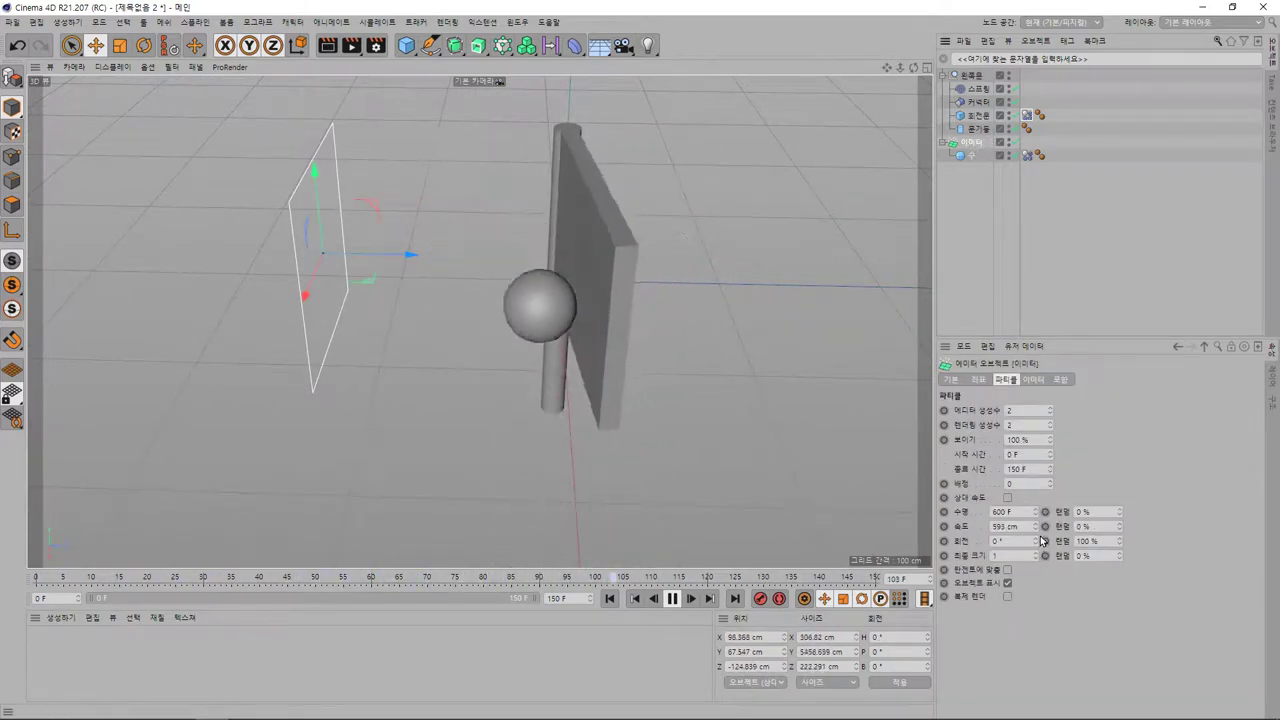
drag(1036, 527, 1162, 528)
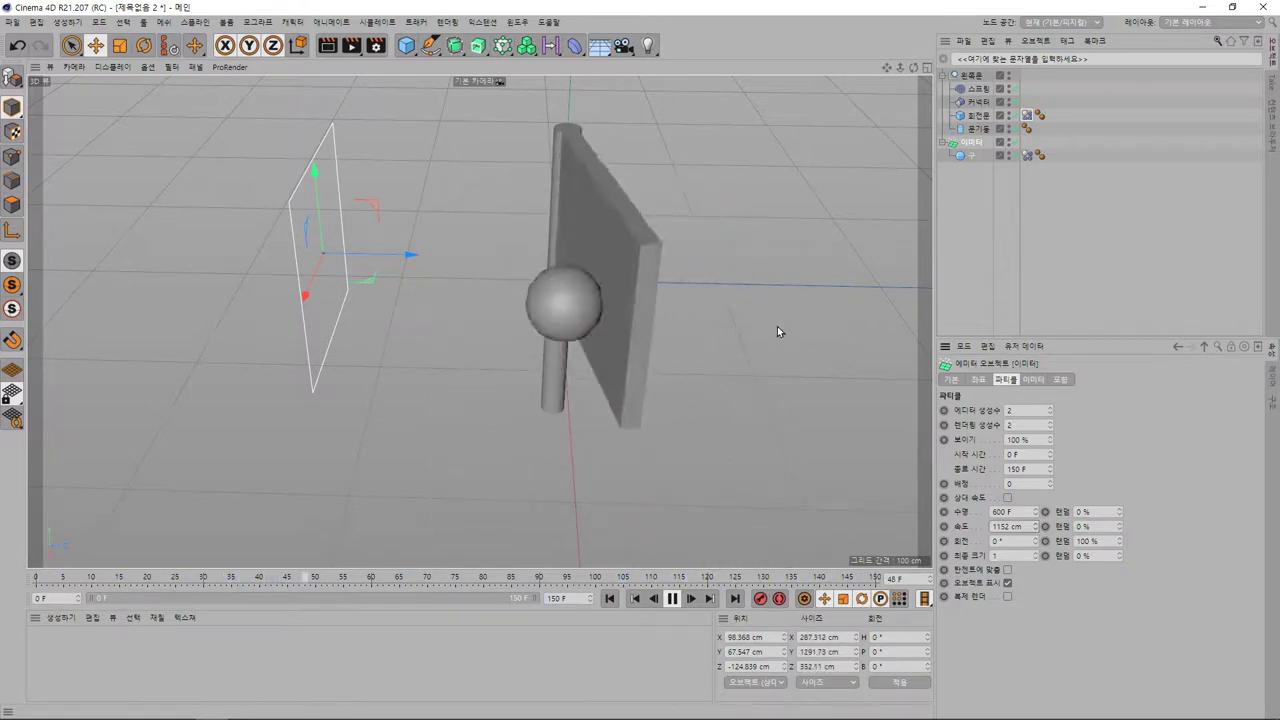
Step: Set the emitter's Birthrate Editor and Renderer to 1 and stop playback at frame 0
double_click(1024, 411)
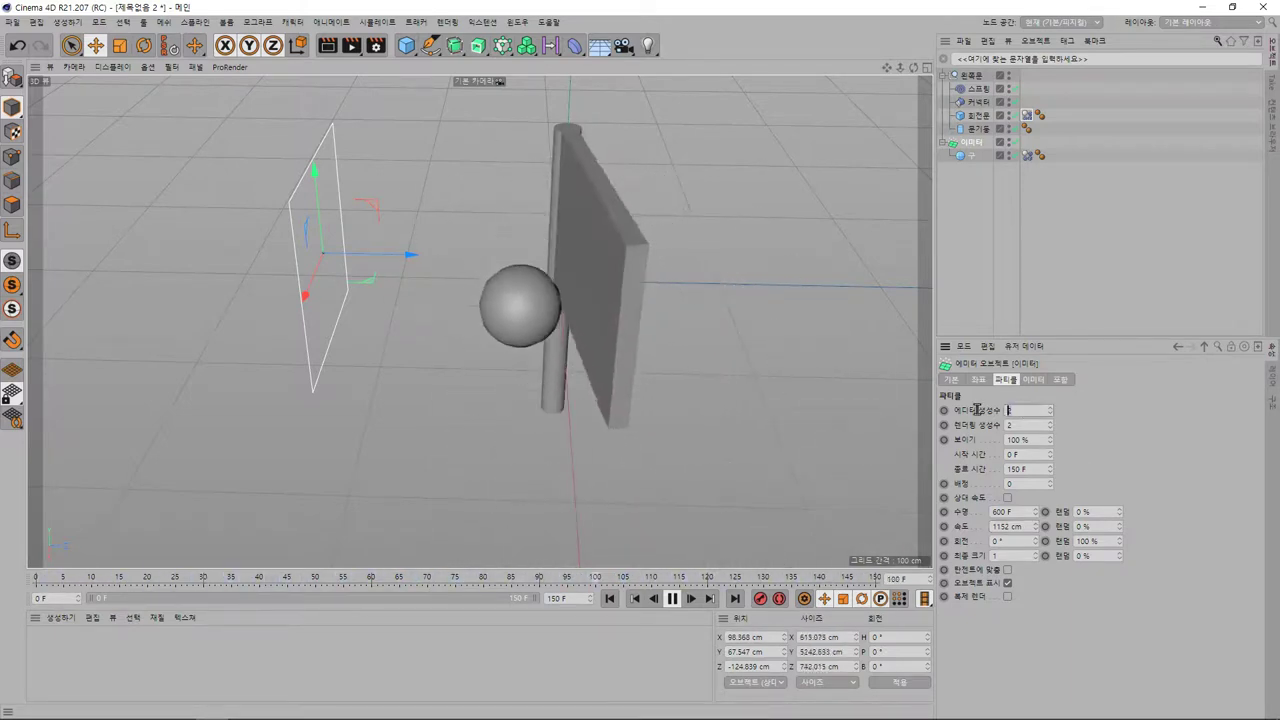
text(1)
key(Tab)
text(1)
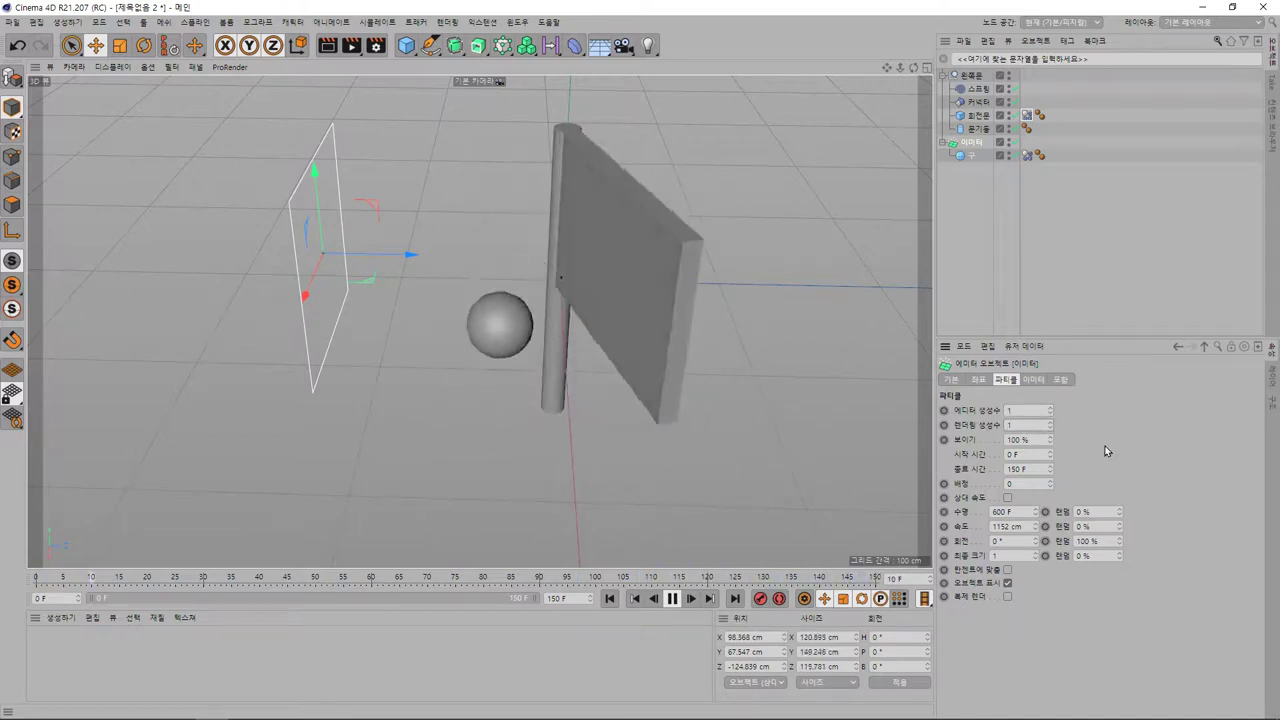
click(1105, 451)
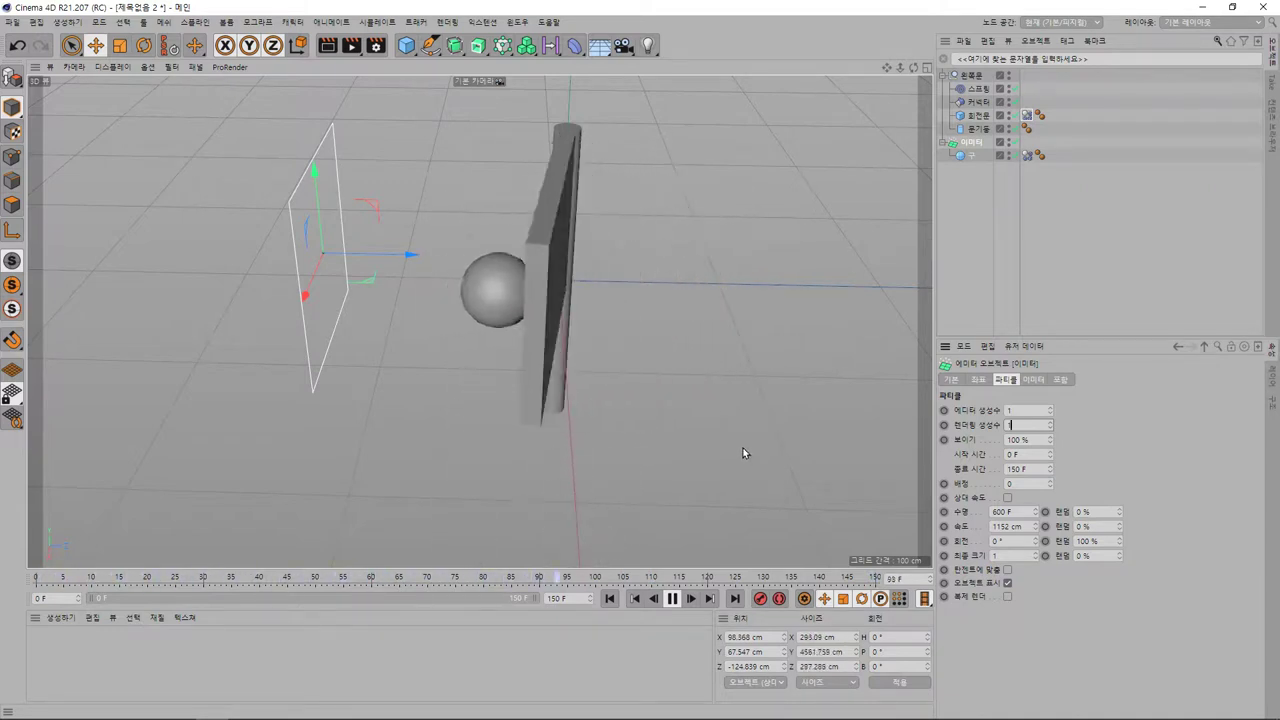
click(674, 602)
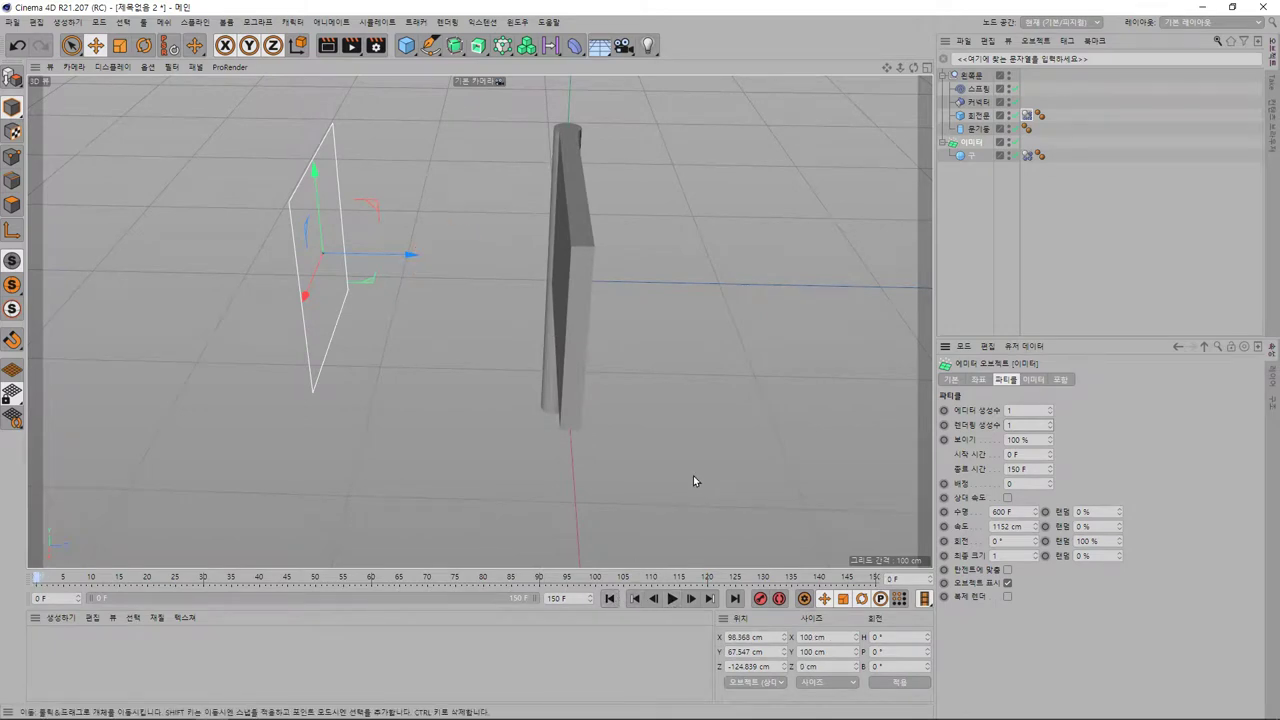
Step: Rename the copied door group to 오른쪽문
mouse_move(693, 475)
alt+mouse_down()
mouse_move(684, 483)
mouse_move(771, 453)
mouse_move(833, 477)
mouse_move(799, 410)
alt+mouse_up()
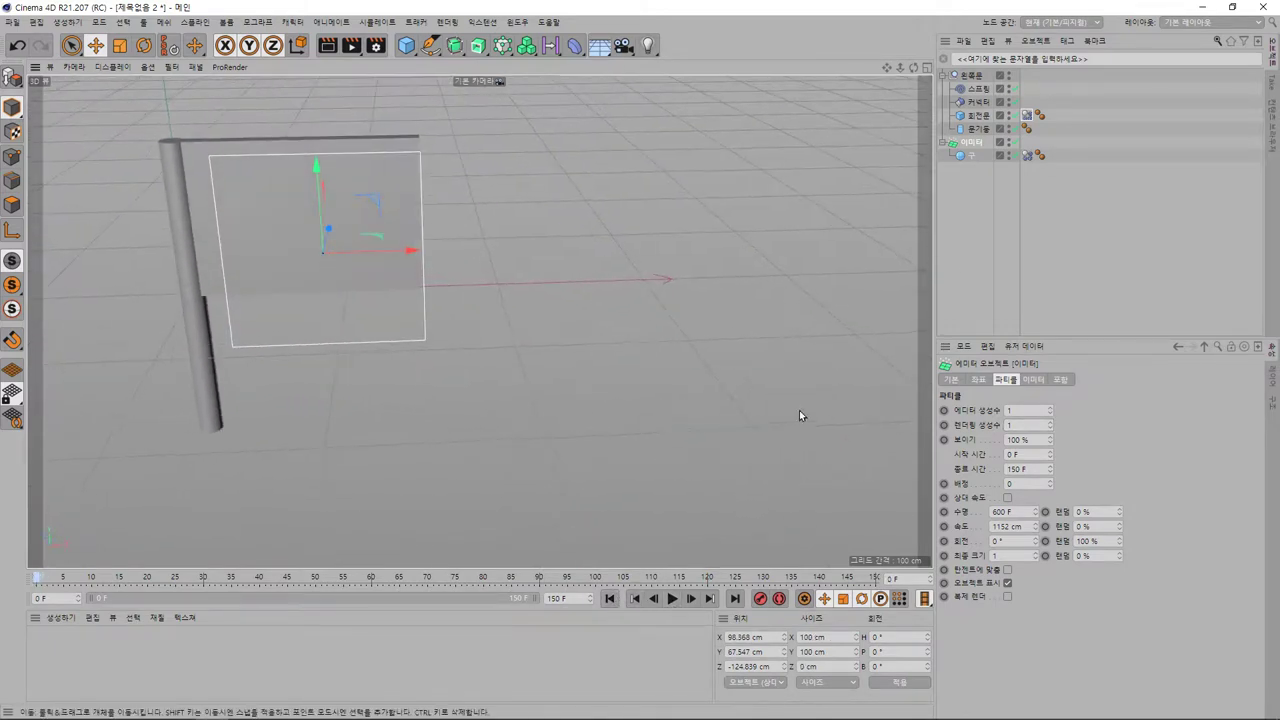
click(970, 77)
click(943, 76)
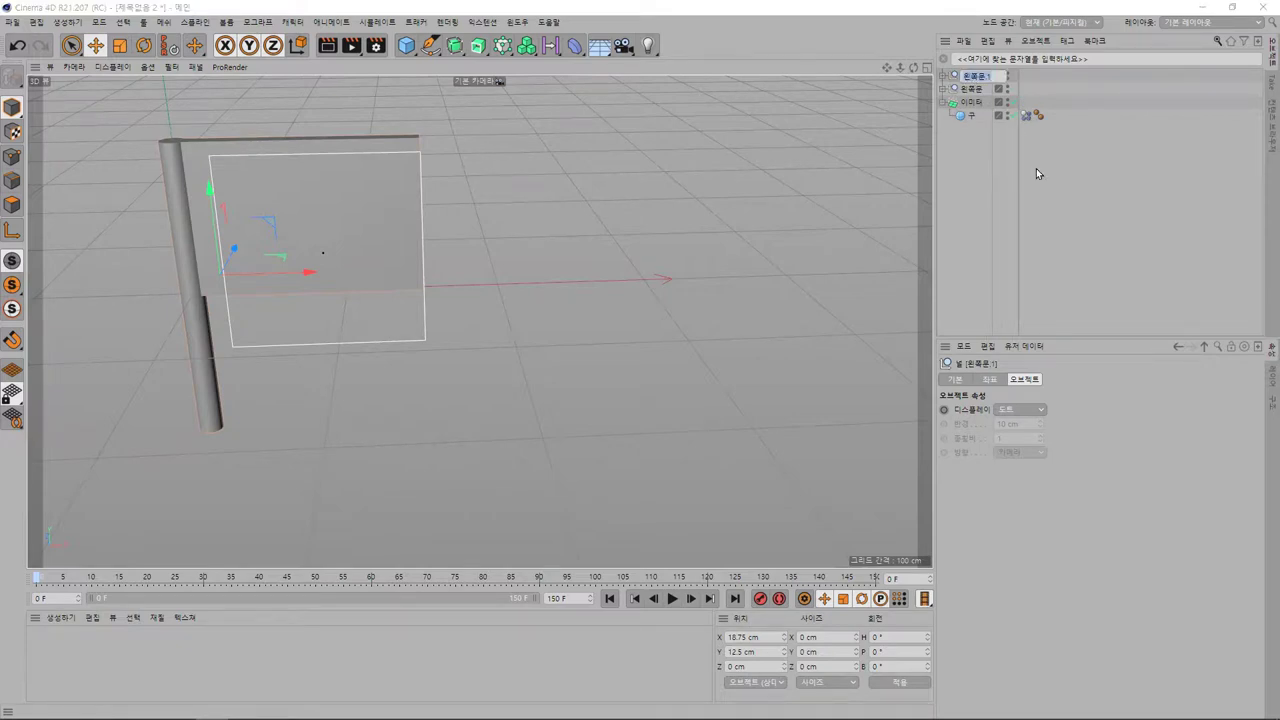
text(오른쪽)
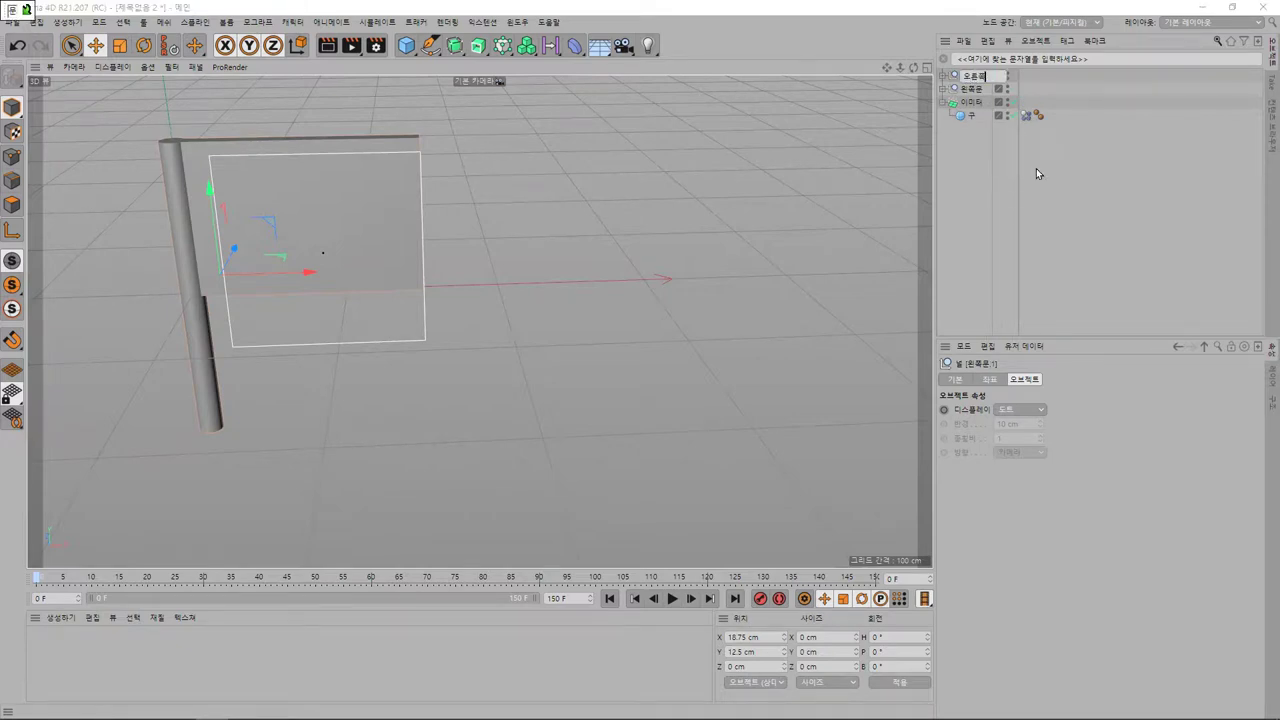
text(문)
key(Return)
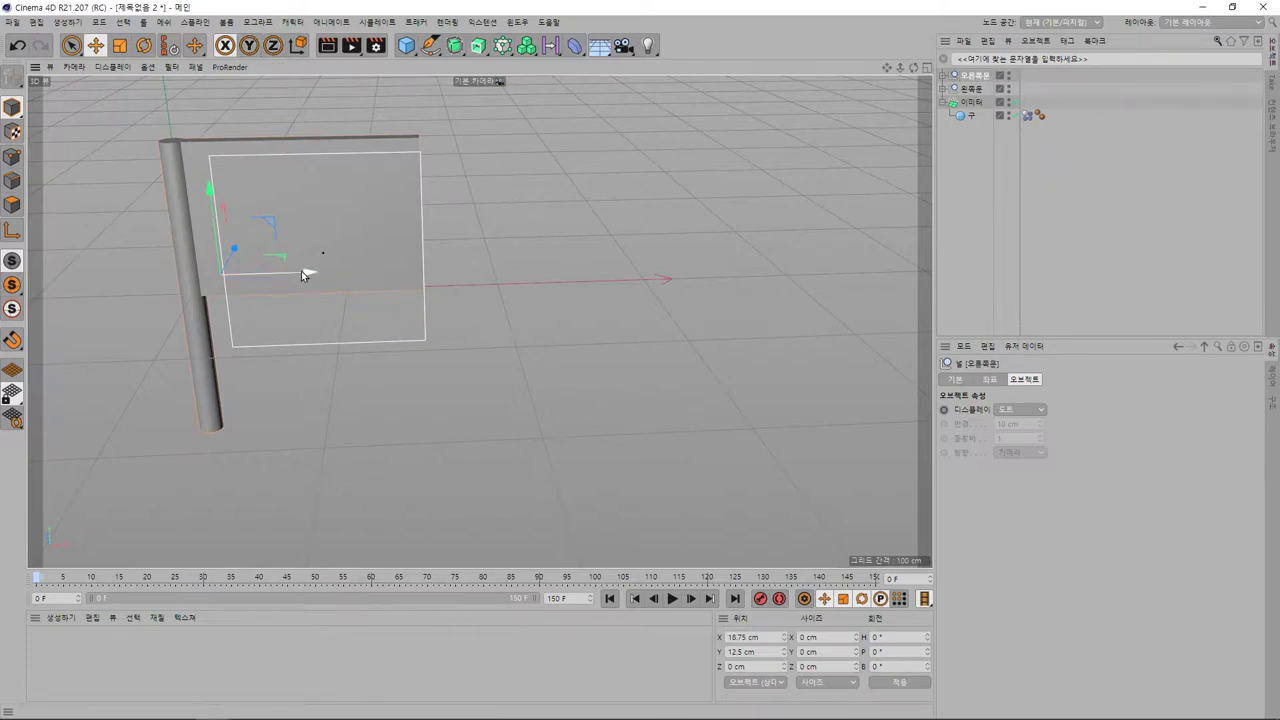
Step: Rotate 오른쪽문 to H -180° and move it right to about X 287.5 cm
drag(301, 271, 590, 289)
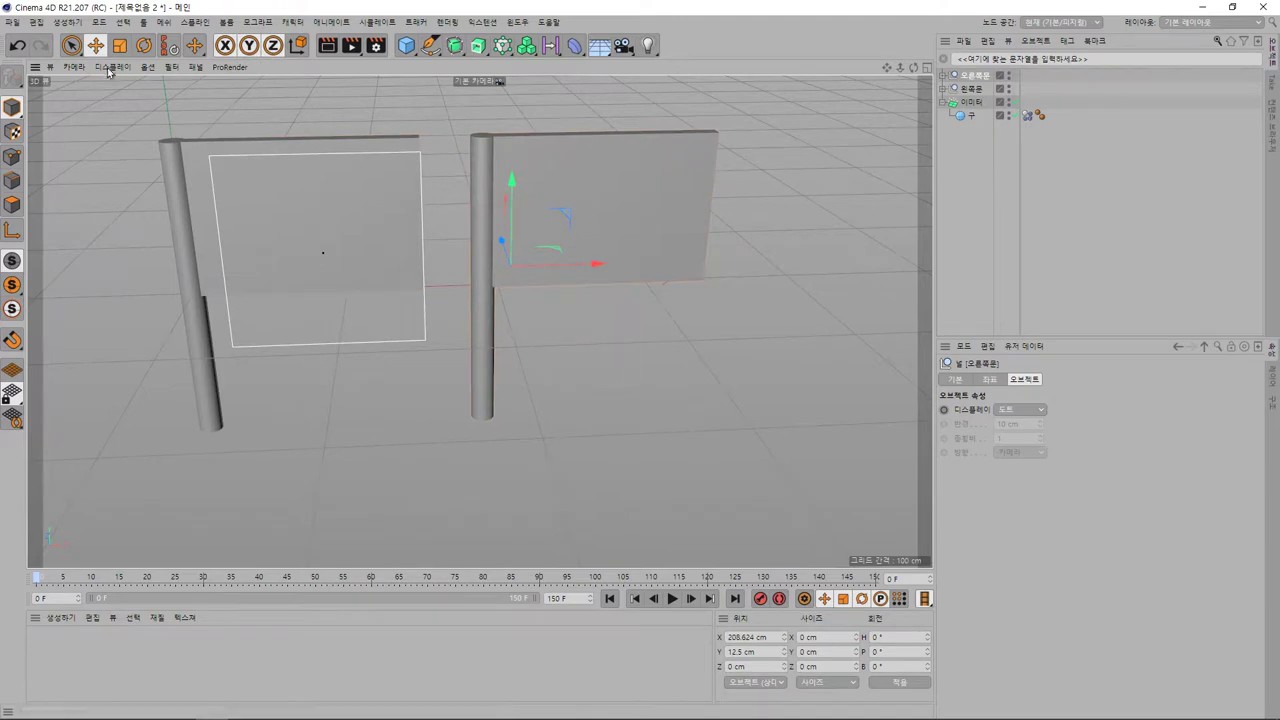
click(145, 46)
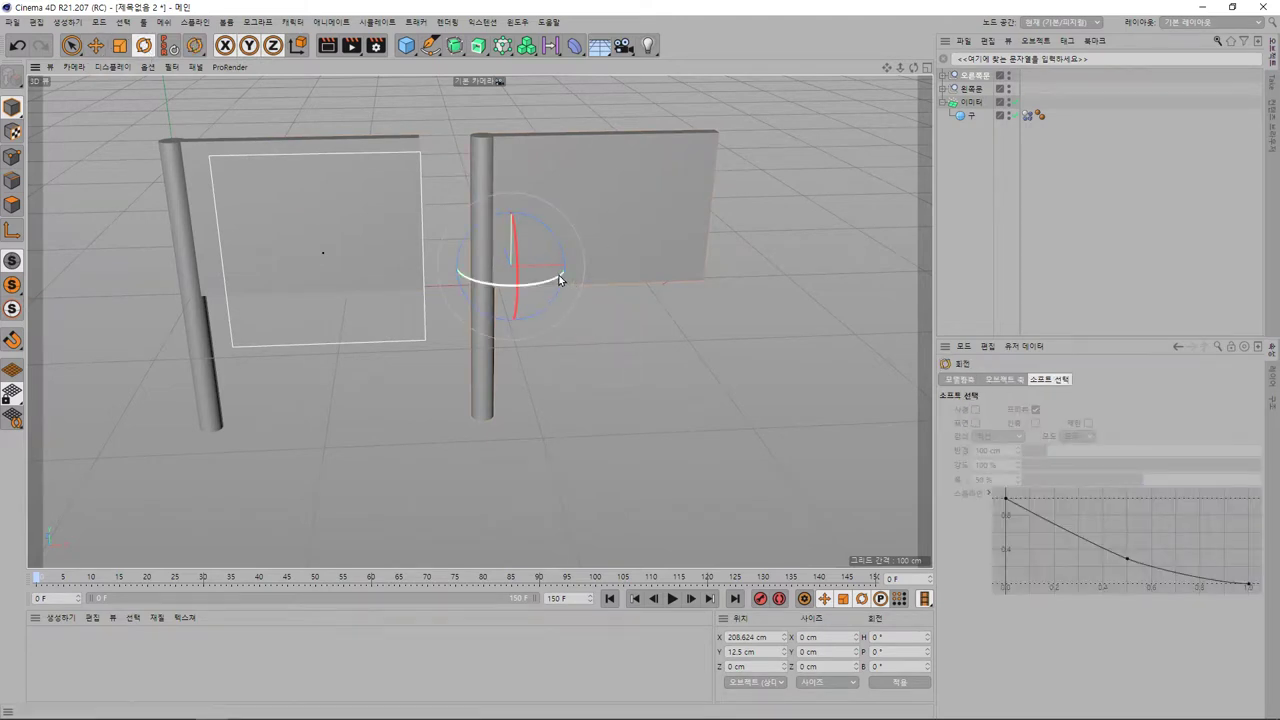
drag(559, 275, 347, 235)
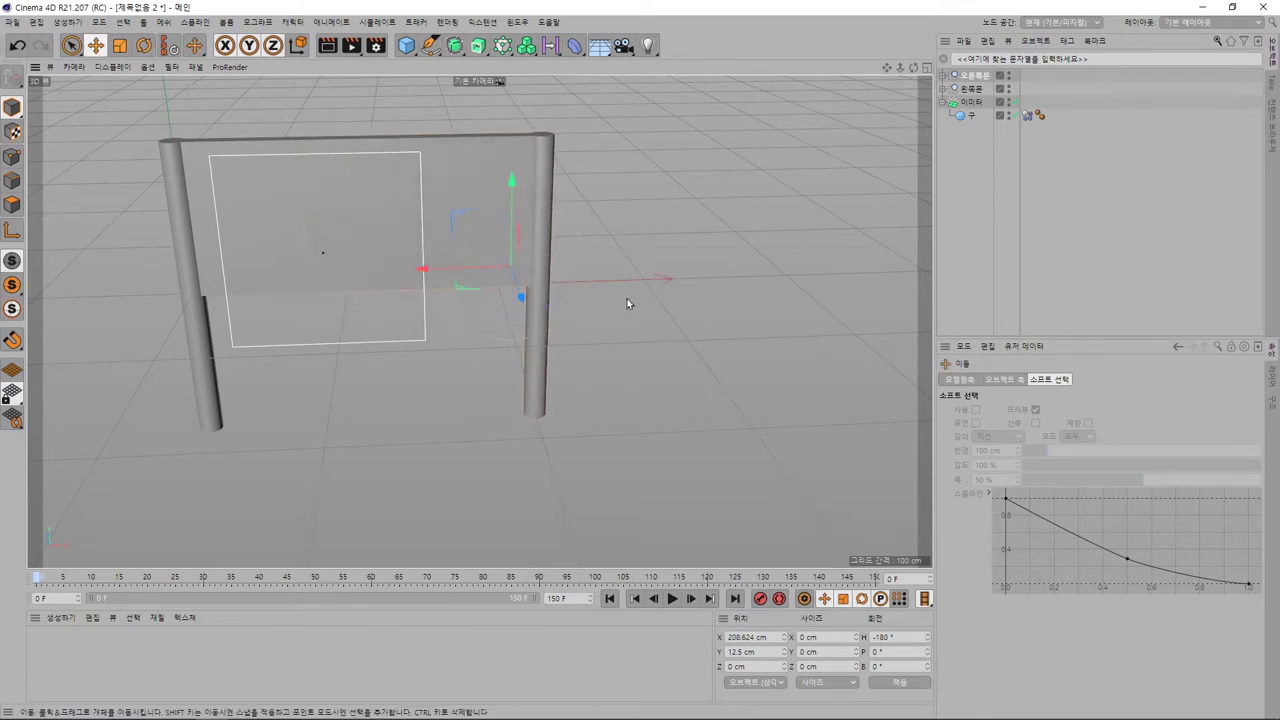
drag(480, 272, 597, 285)
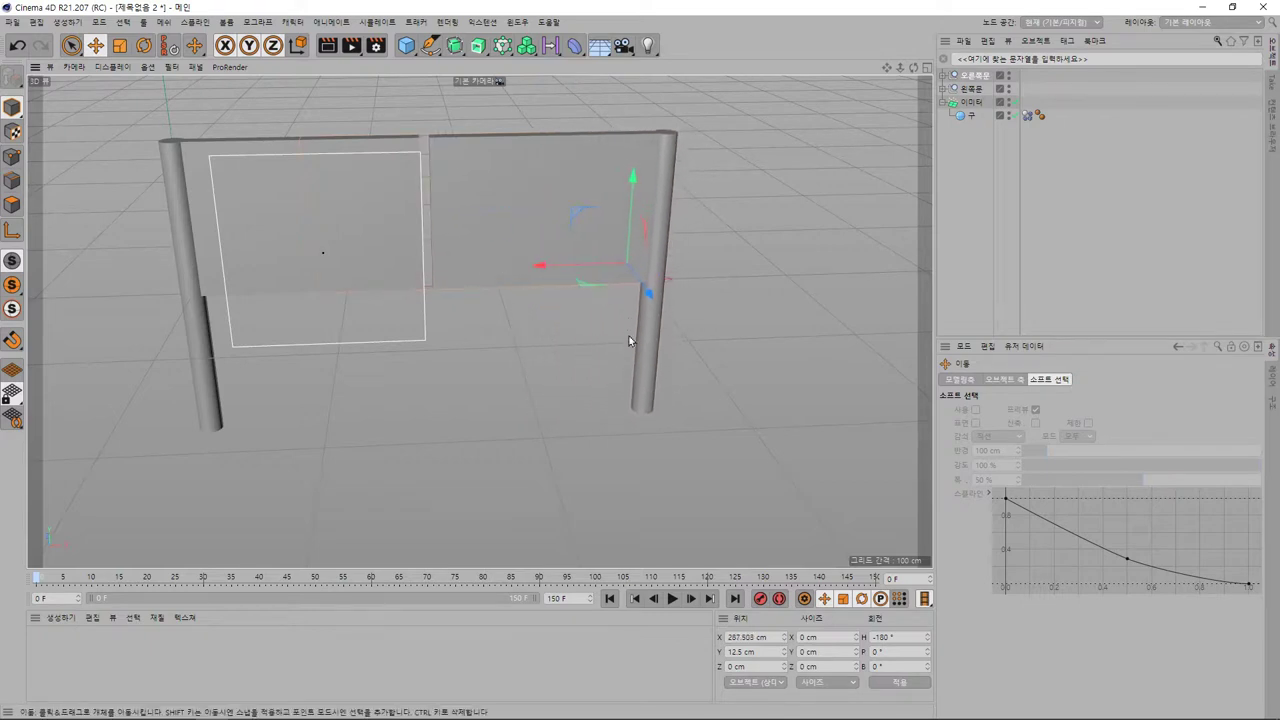
Step: Move the Emitter along X to about 155 cm between the doors and play the simulation
click(975, 104)
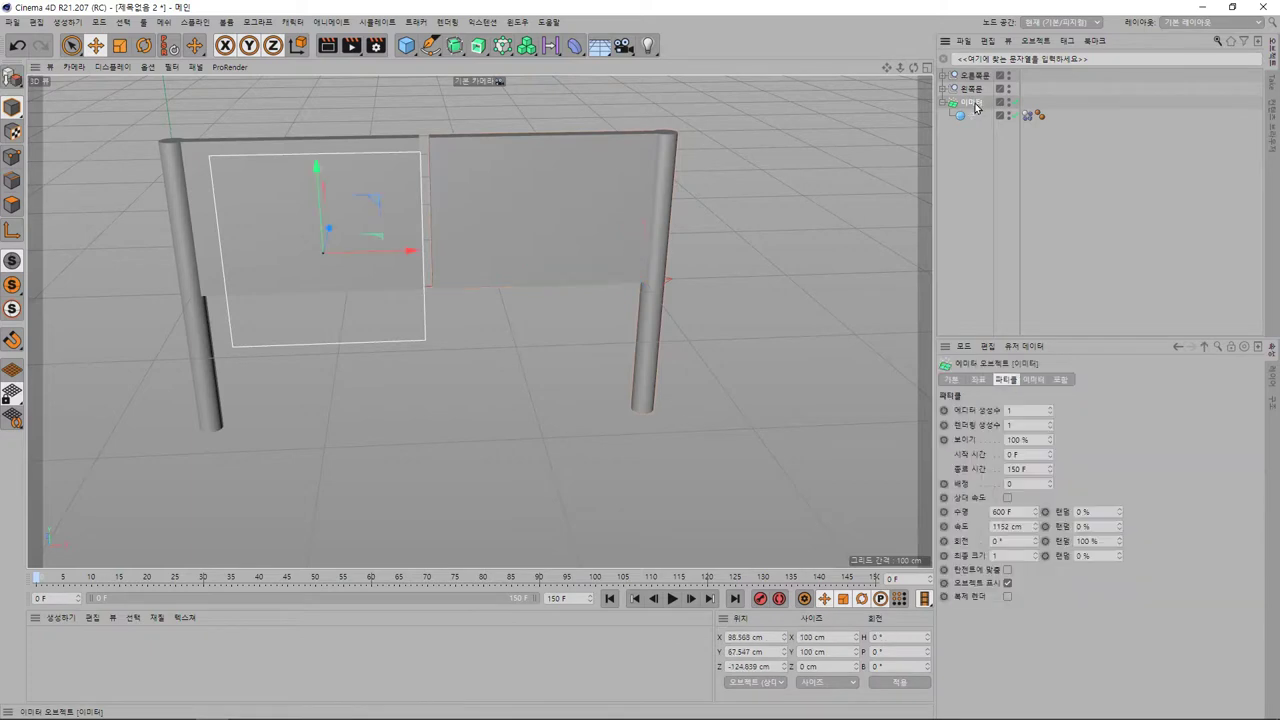
drag(406, 249, 516, 264)
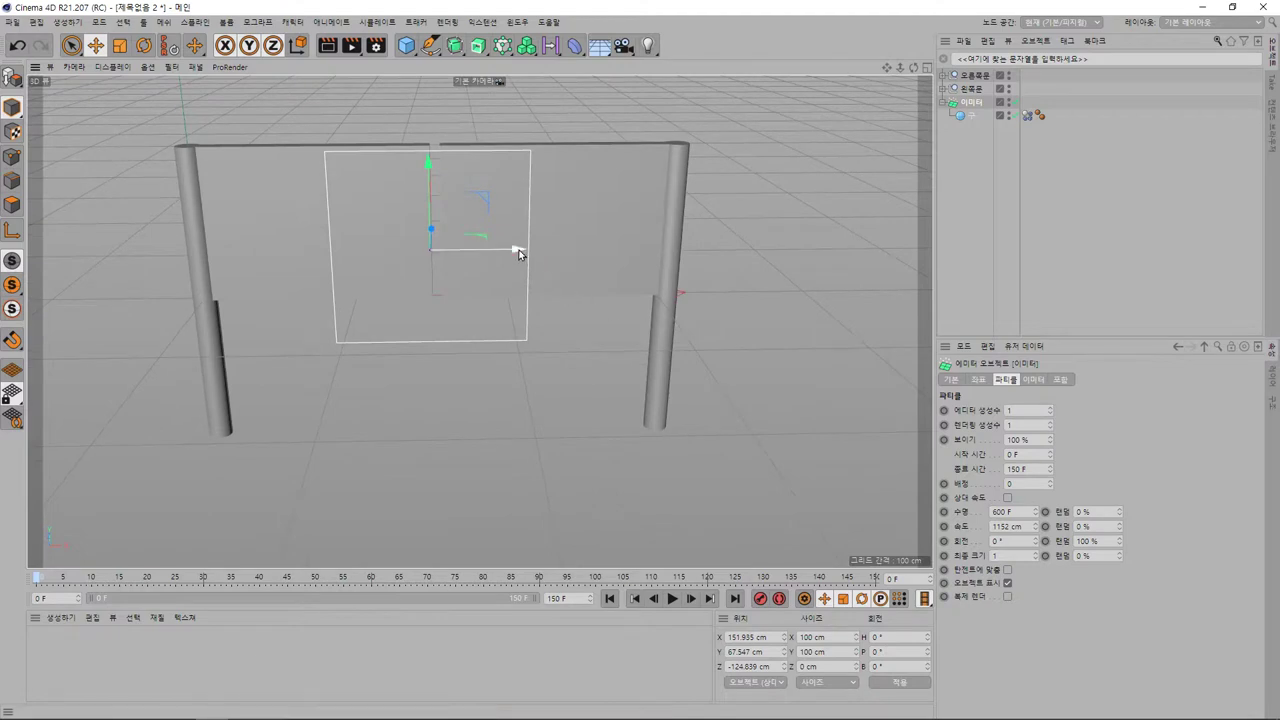
drag(526, 251, 526, 251)
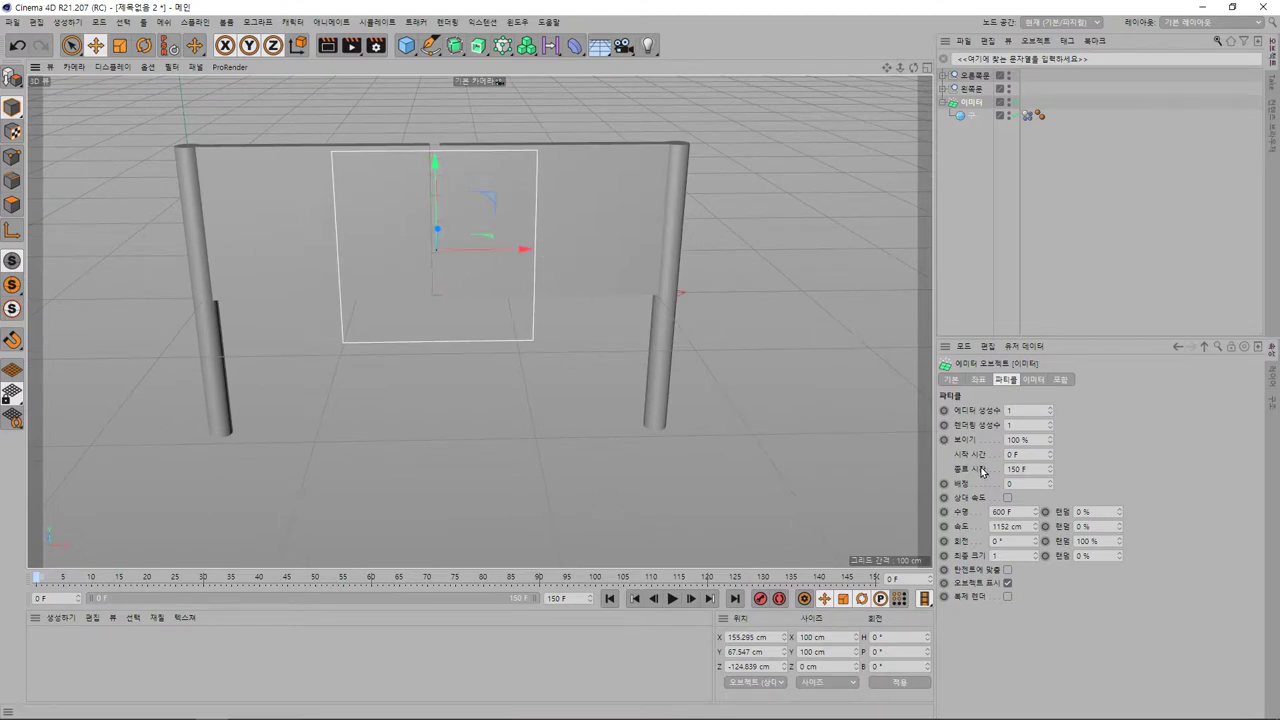
click(672, 602)
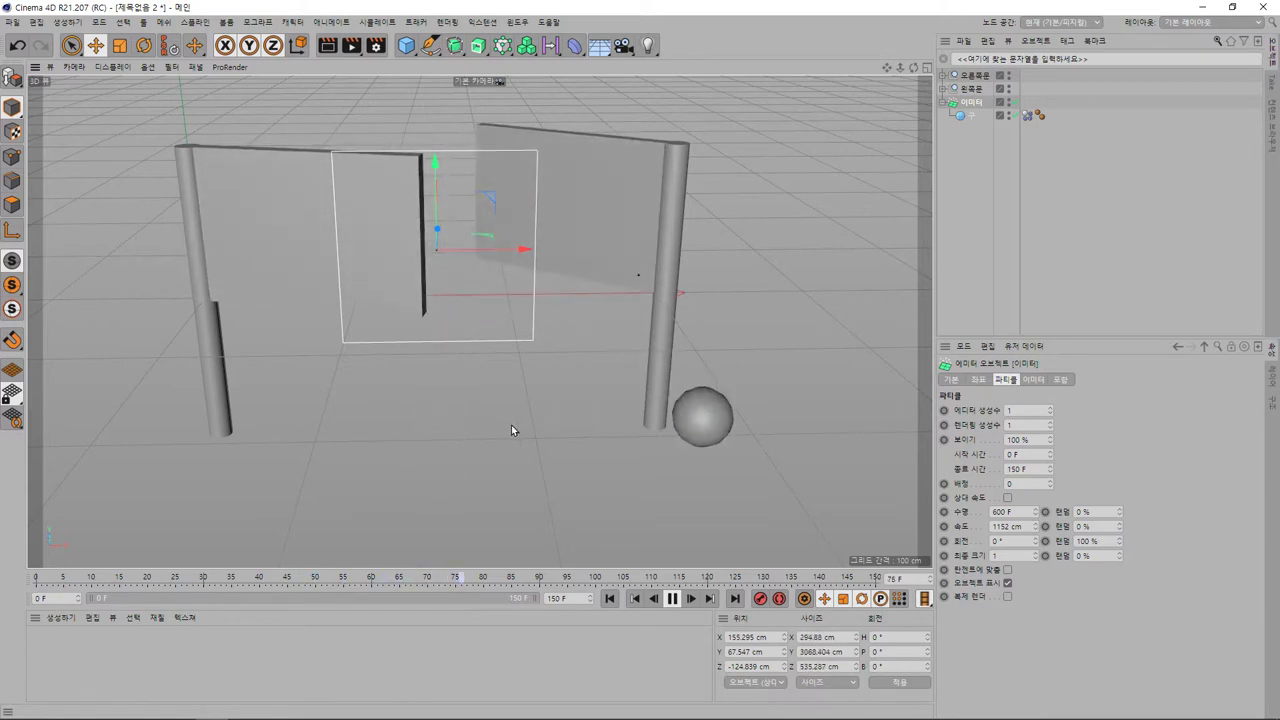
click(566, 470)
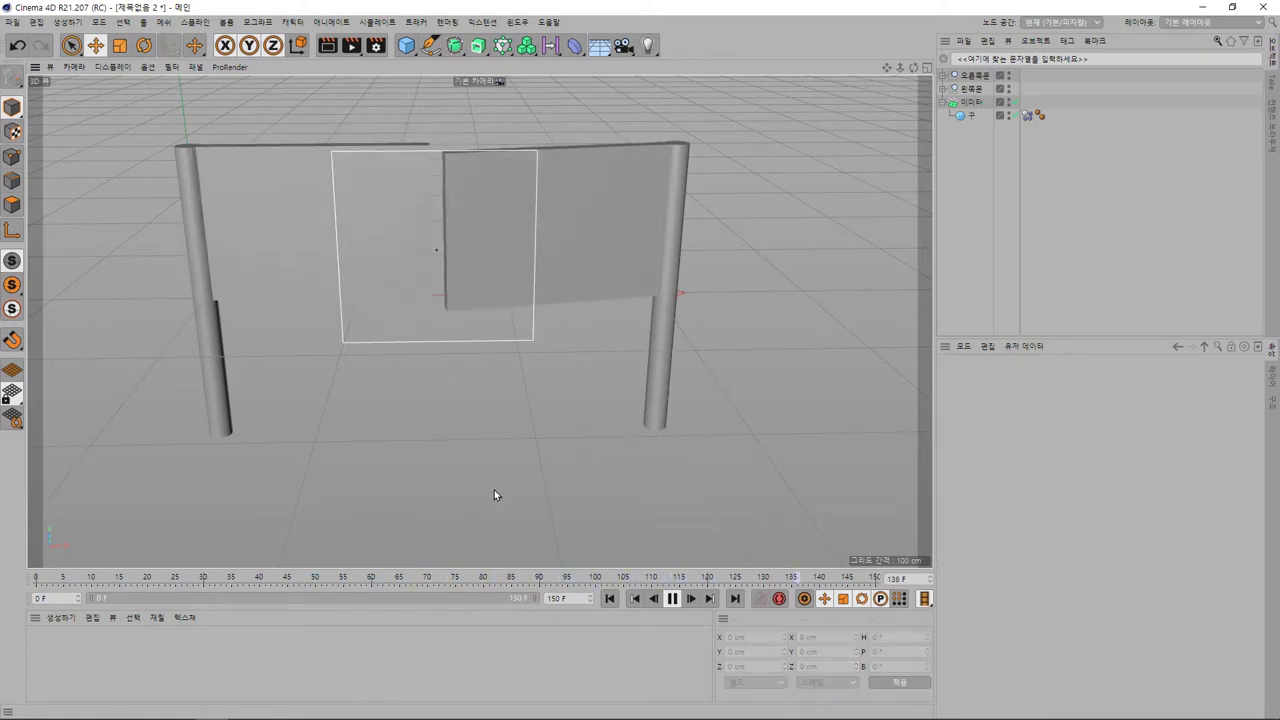
alt+drag(490, 495, 590, 495)
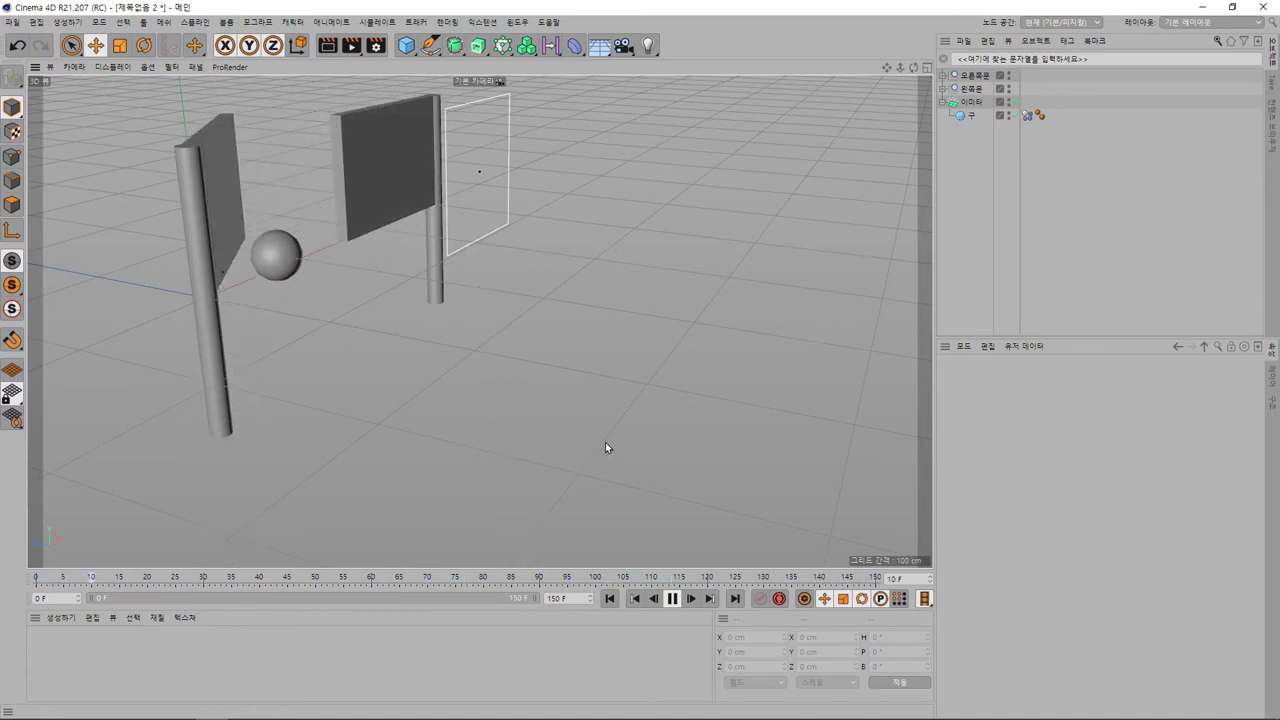
click(386, 24)
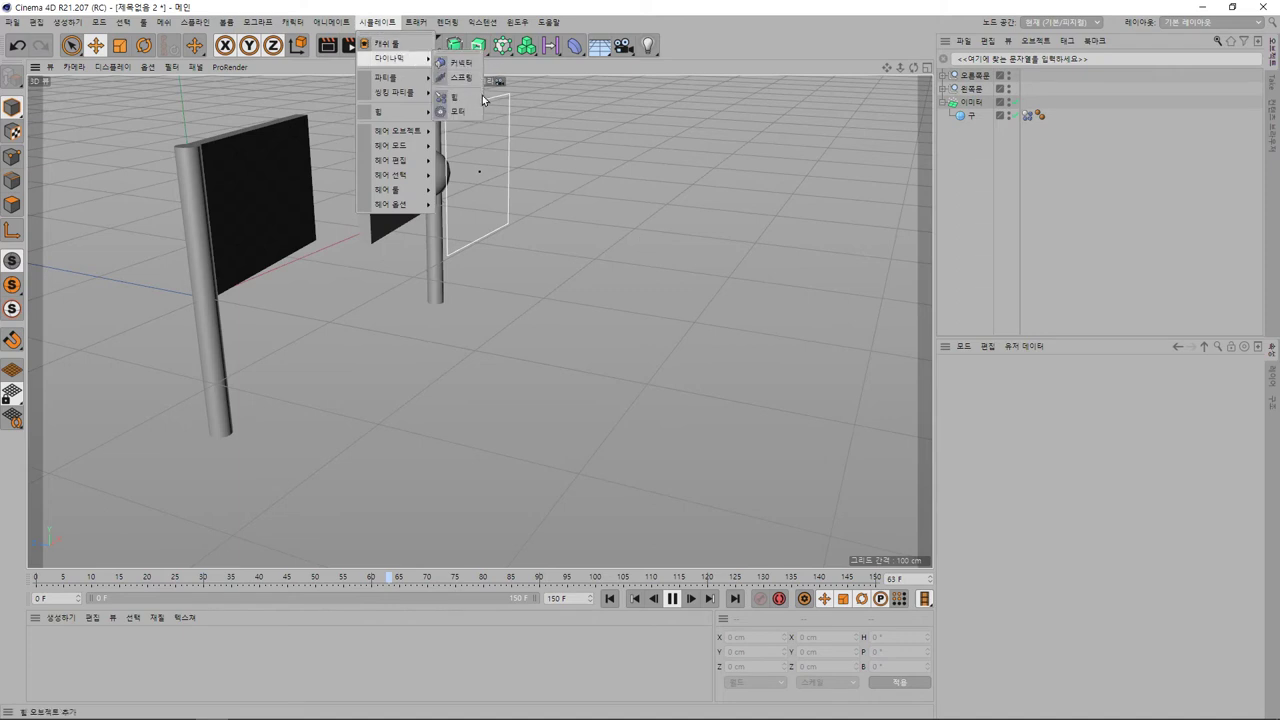
click(621, 285)
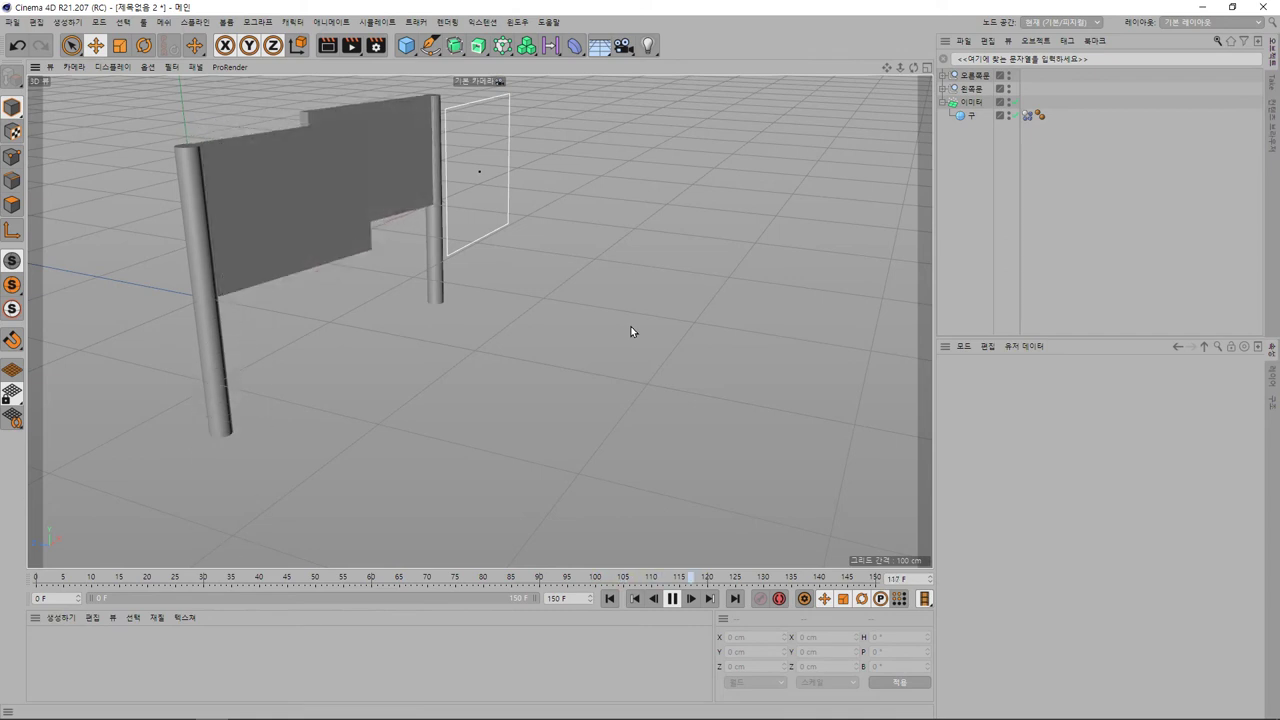